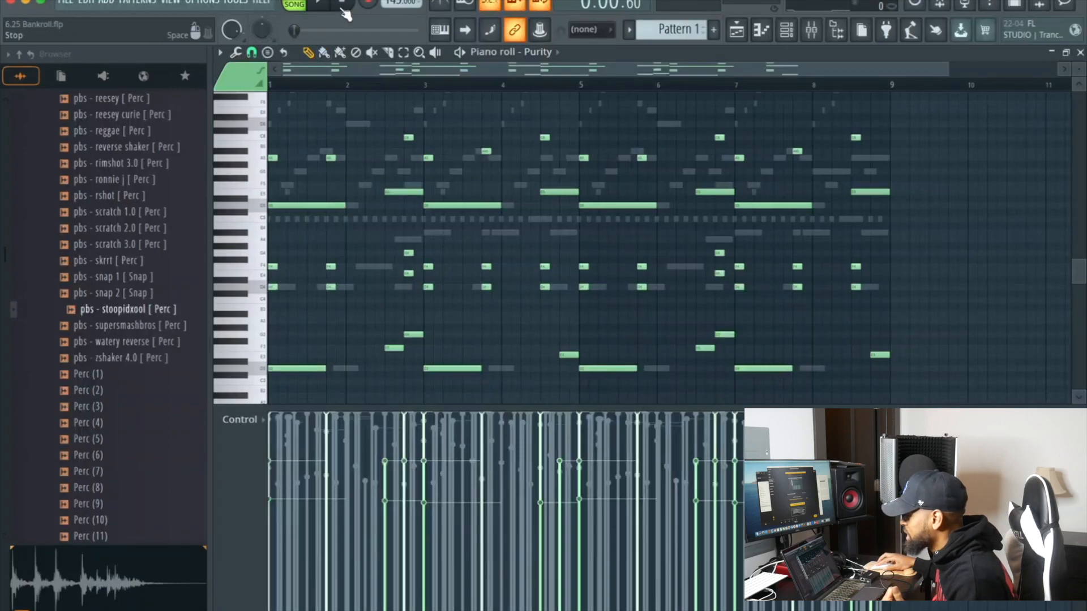
# Play back the Purity part from its piano roll
pyautogui.click(305, 3)
pyautogui.click(318, 4)
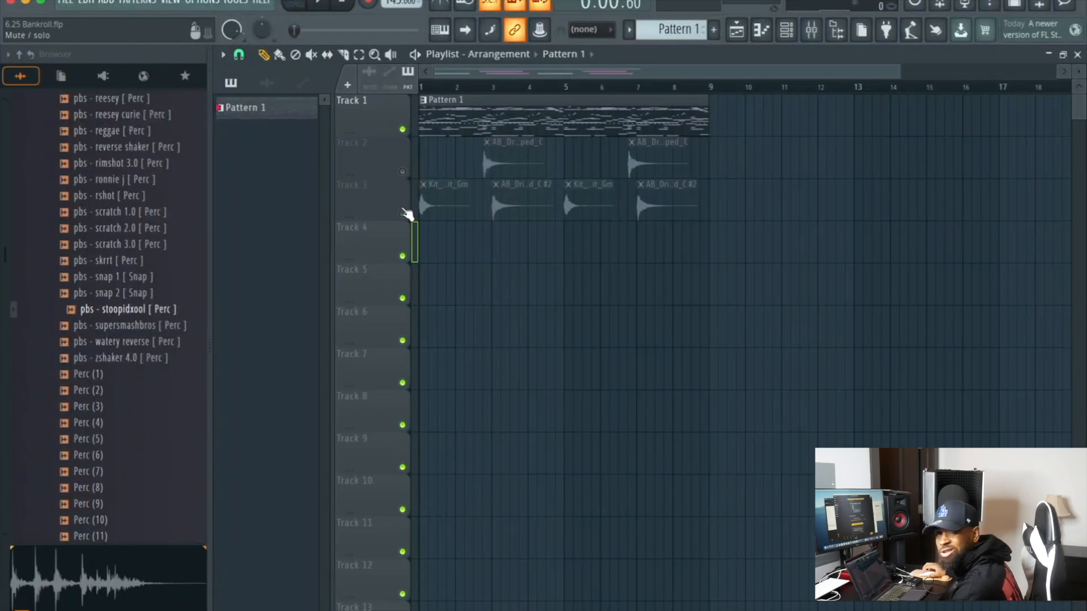
# Unmute Track 3 and Track 2 in the playlist and play the arrangement with the audio samples
pyautogui.click(402, 214)
pyautogui.click(402, 172)
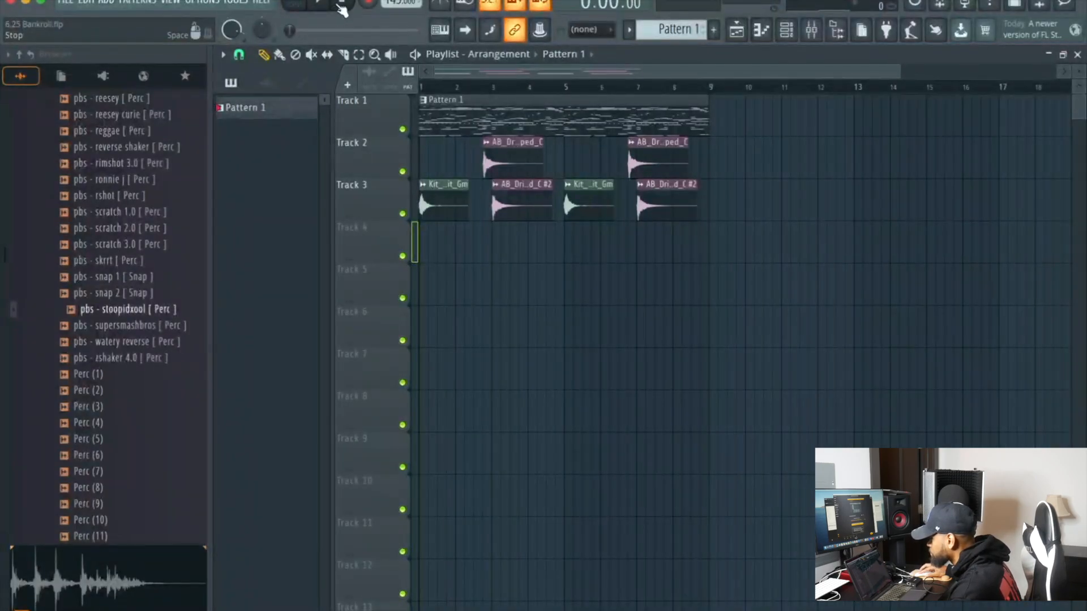
pyautogui.click(320, 11)
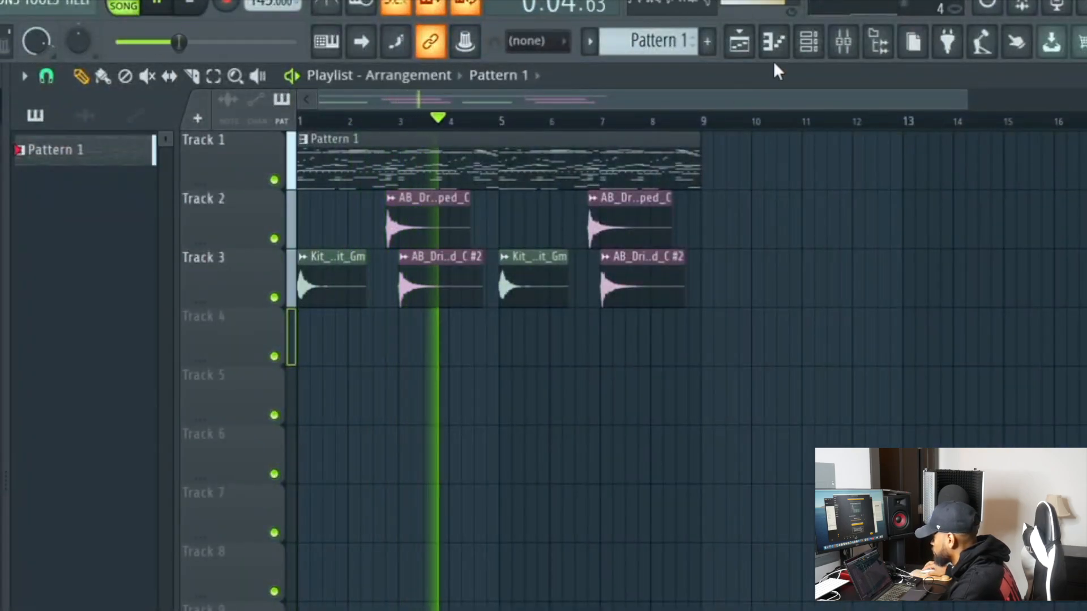
# Examine the low-end cut in Fruity parametric EQ 2 on mixer Insert 1, closing the EQ and mixer when done
pyautogui.click(809, 46)
pyautogui.click(809, 46)
pyautogui.click(843, 43)
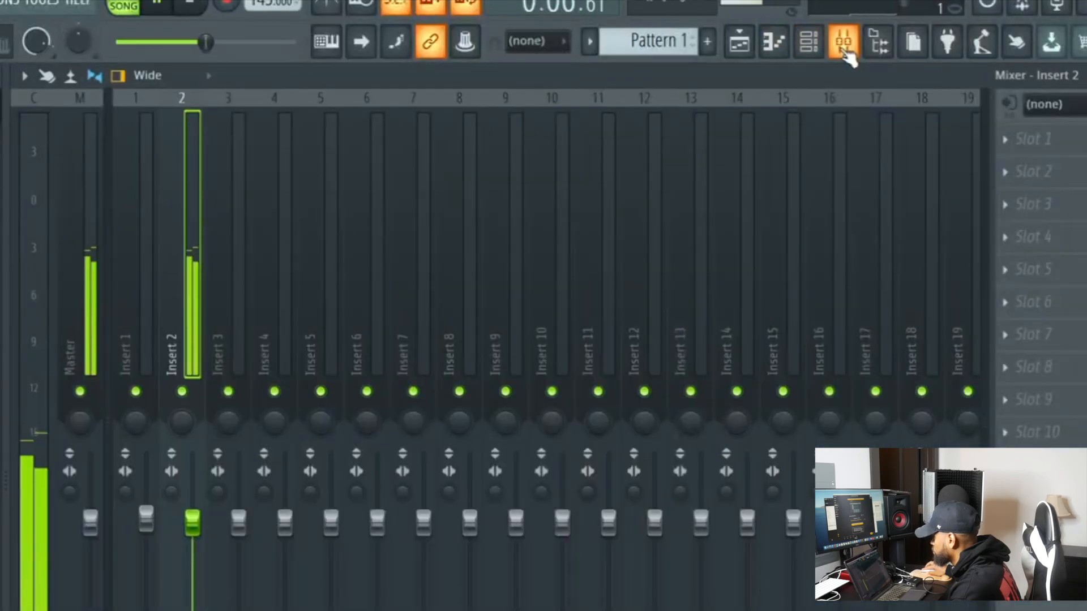
pyautogui.moveTo(192, 524); pyautogui.dragTo(146, 515)
pyautogui.moveTo(267, 42); pyautogui.dragTo(133, 42)
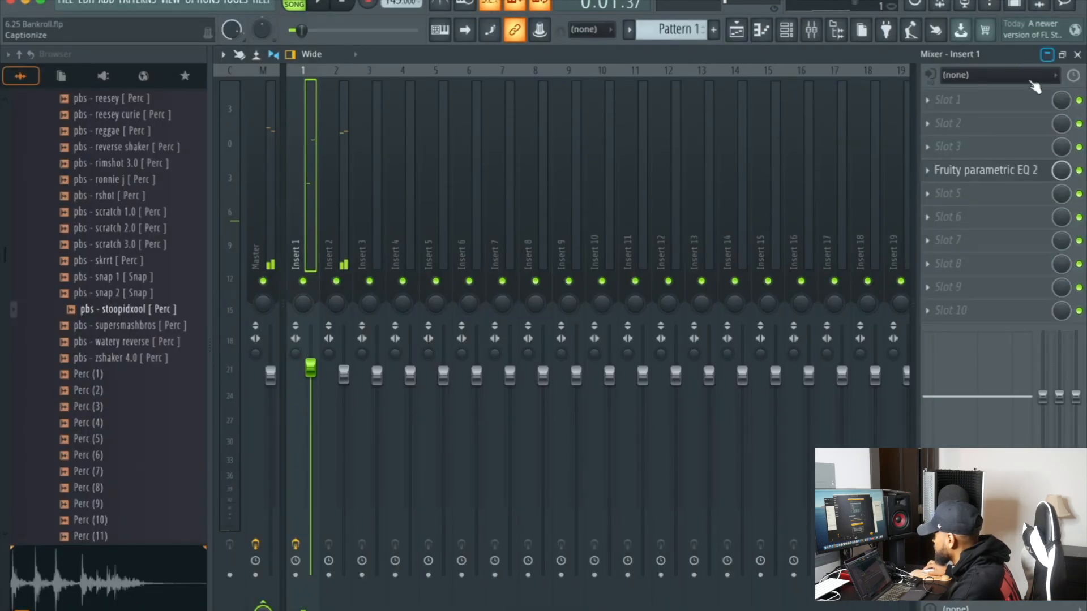
pyautogui.click(1079, 242)
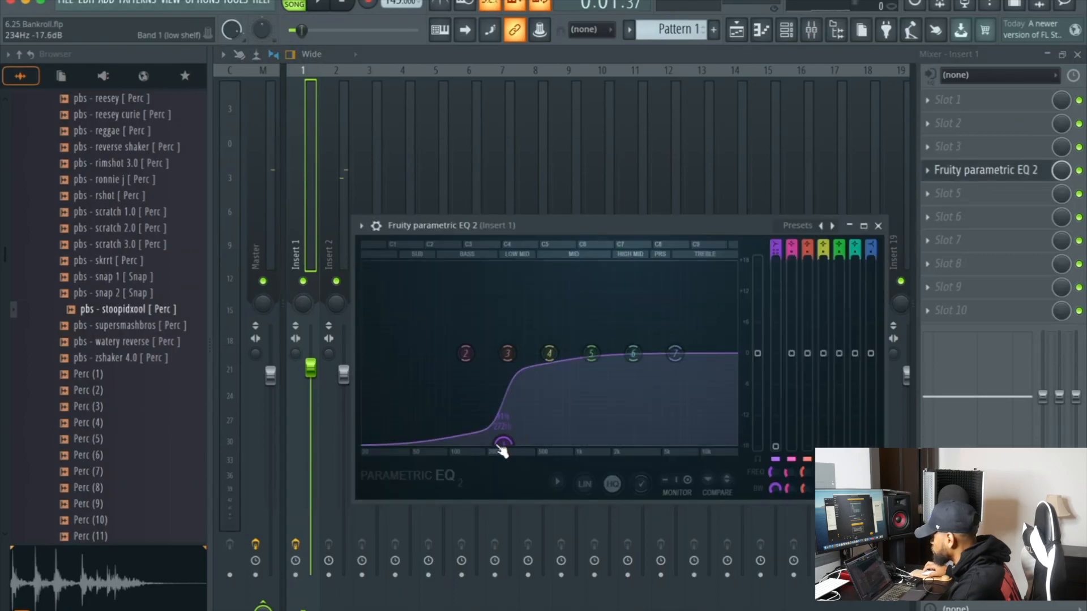
pyautogui.click(877, 225)
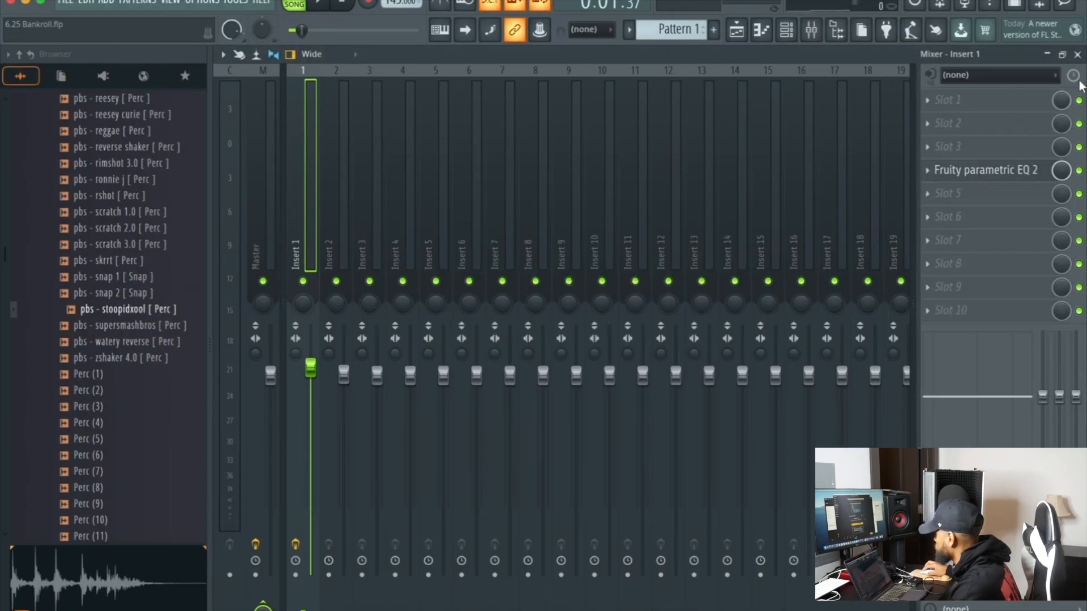
pyautogui.click(1077, 54)
# Unmute the TRITON channel and open its notes in the piano roll
pyautogui.click(786, 29)
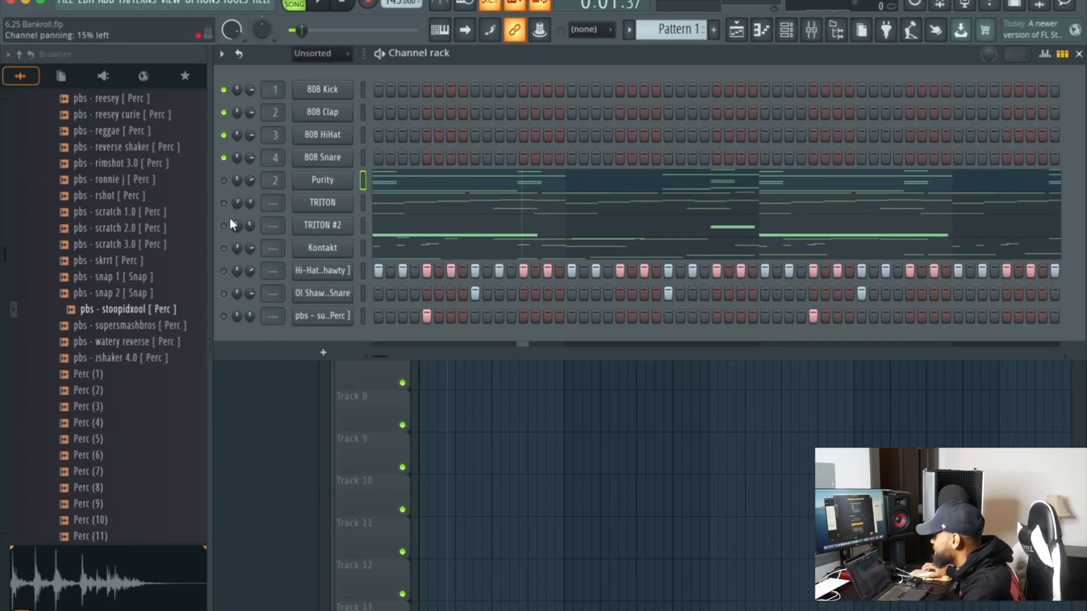
pyautogui.rightClick(352, 202)
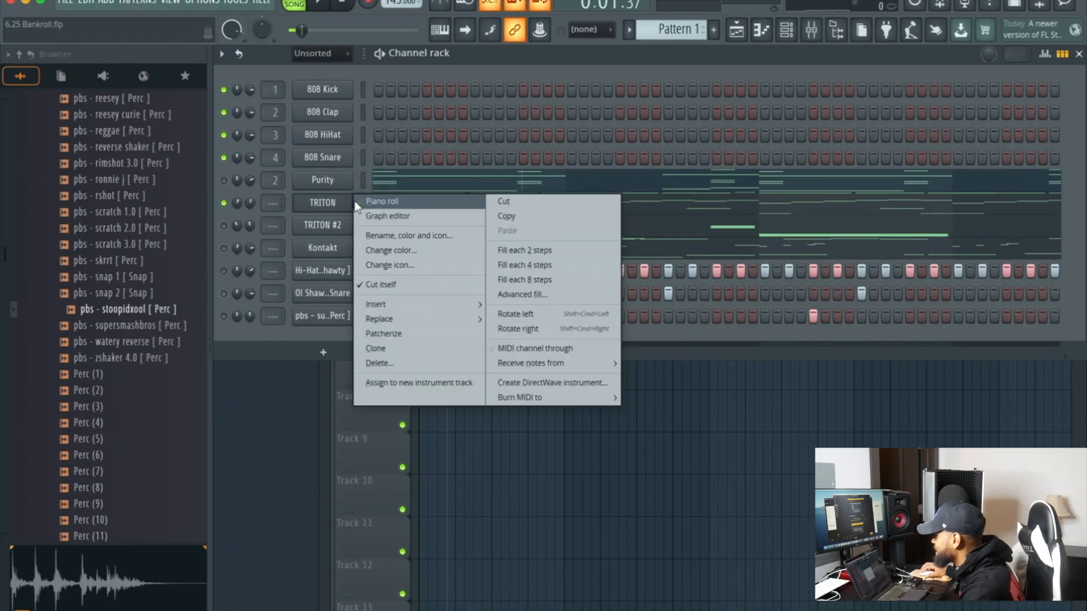
pyautogui.click(360, 202)
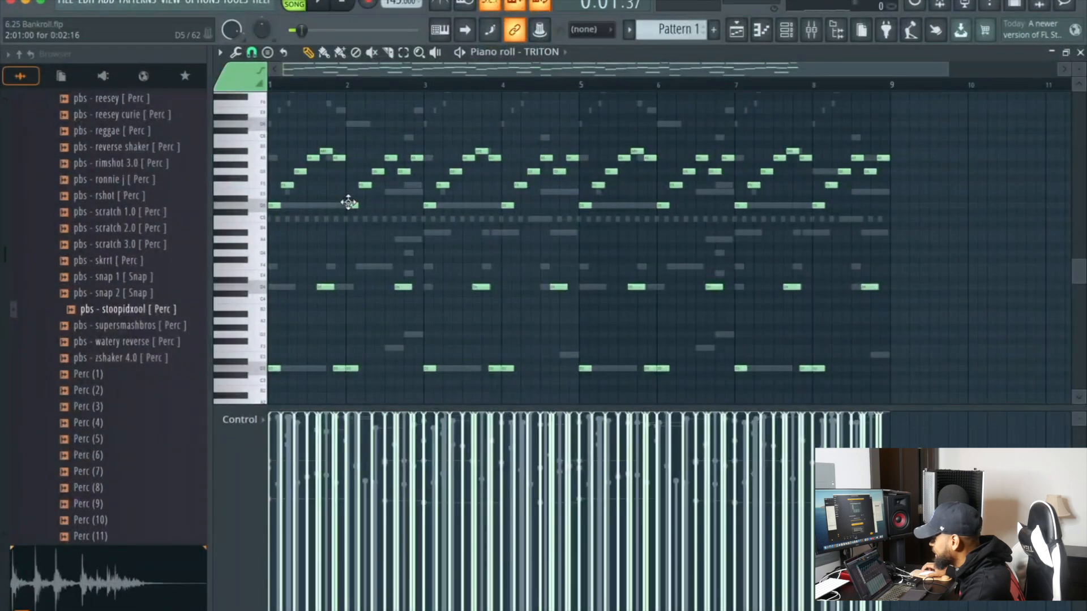
pyautogui.scroll(-3, 348, 202)
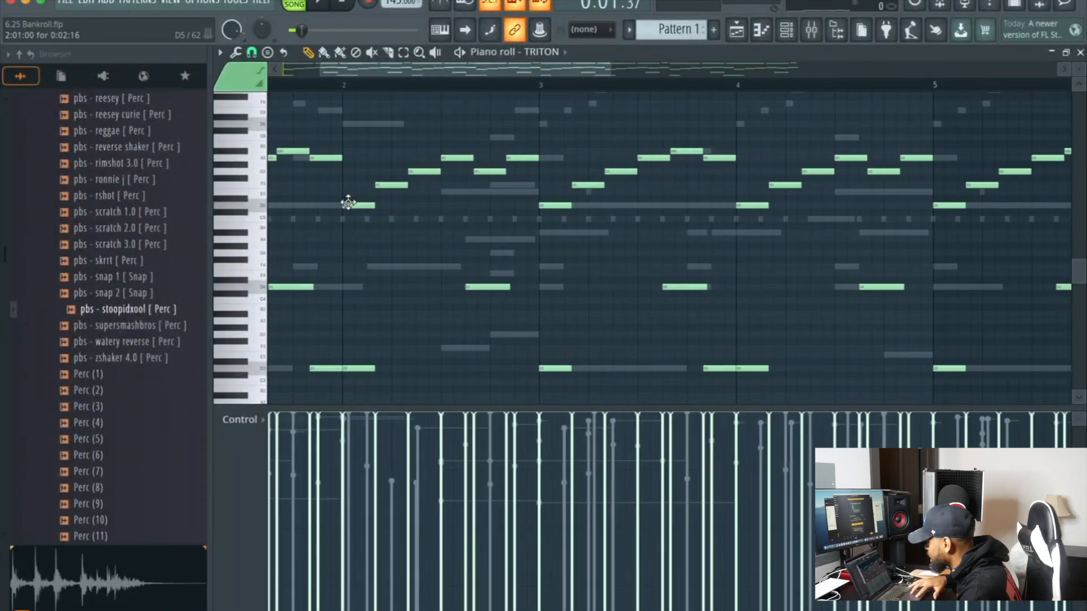
pyautogui.scroll(3, 348, 202)
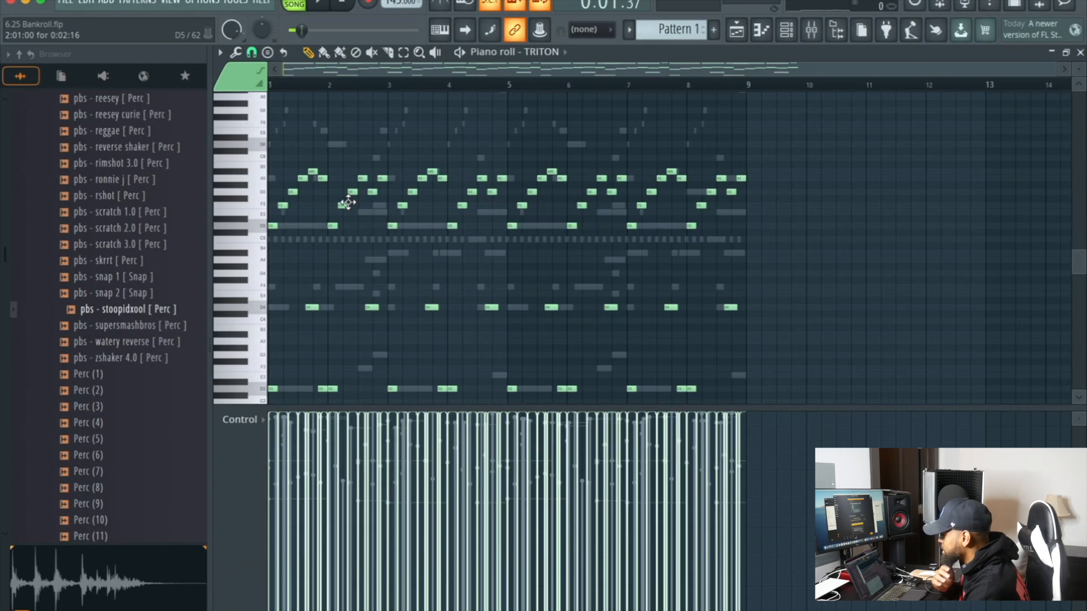
# Set the piano roll's snap to 1/3 step
pyautogui.click(219, 52)
pyautogui.moveTo(243, 141)
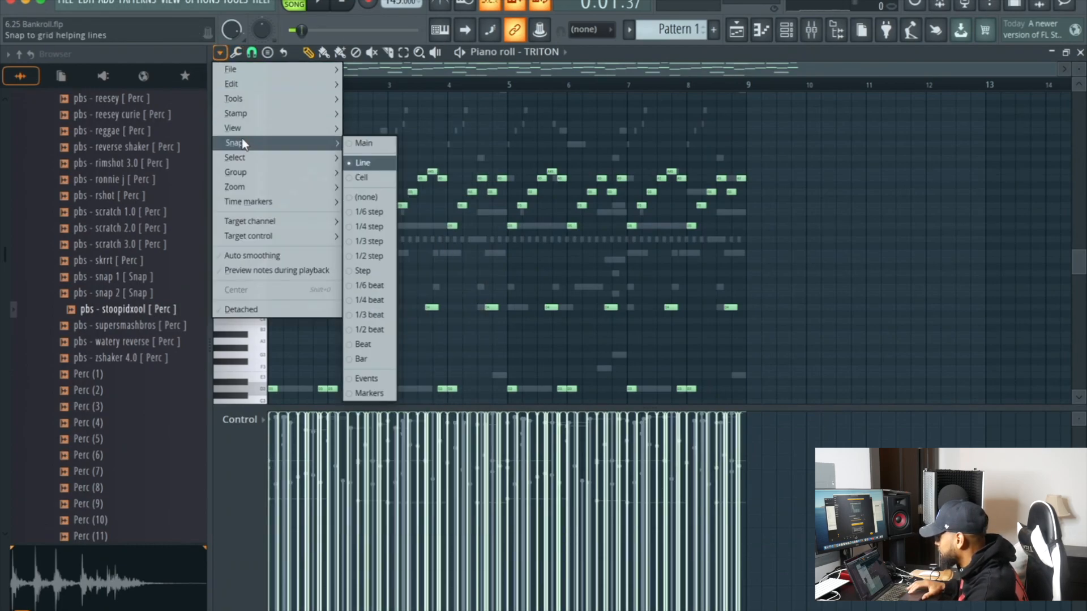
pyautogui.click(359, 241)
# Play back the TRITON melody and follow its notes across the eight bars
pyautogui.keyDown('ctrl'); pyautogui.scroll(2, 365, 242); pyautogui.keyUp('ctrl')
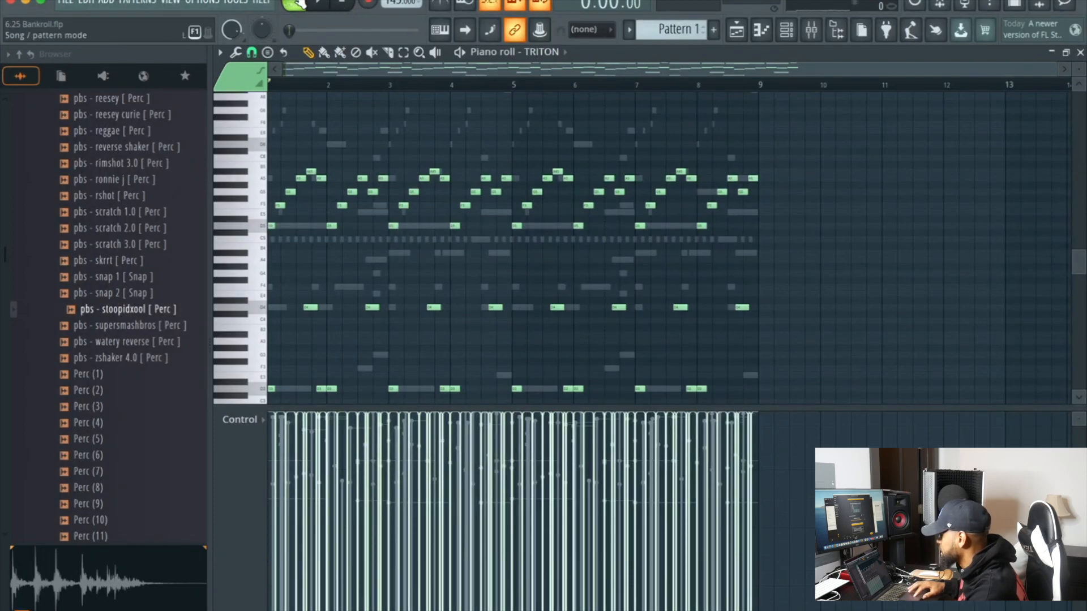
pyautogui.click(321, 6)
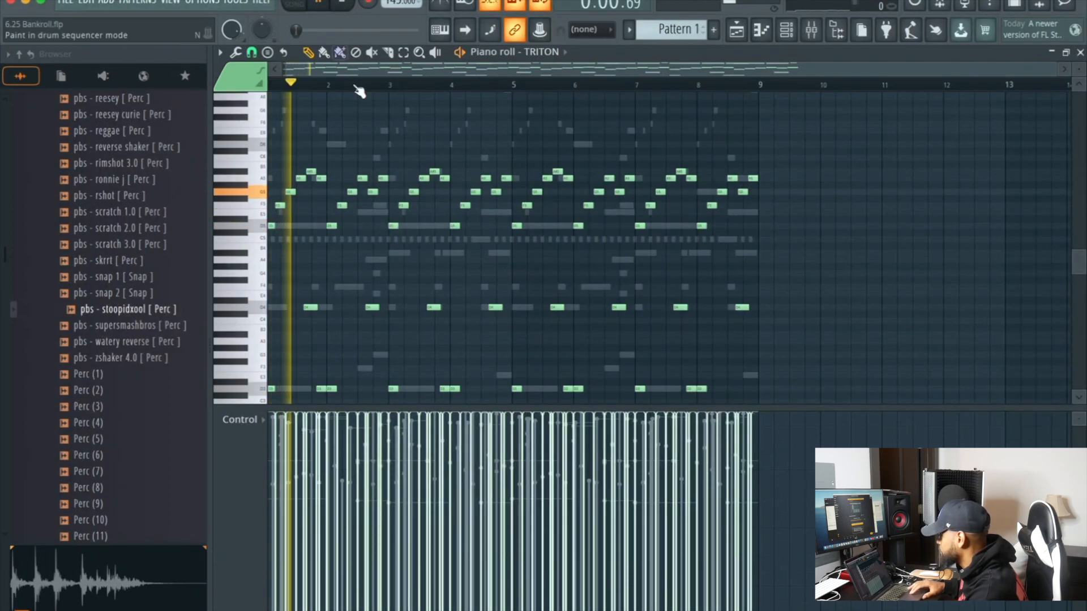
pyautogui.scroll(-3, 414, 227)
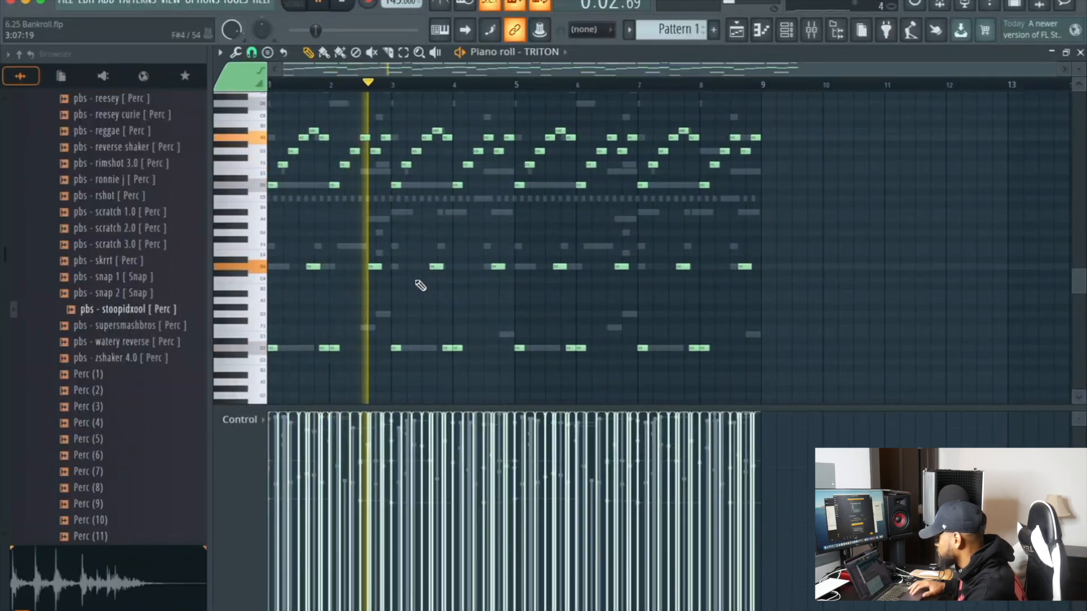
pyautogui.scroll(2, 420, 286)
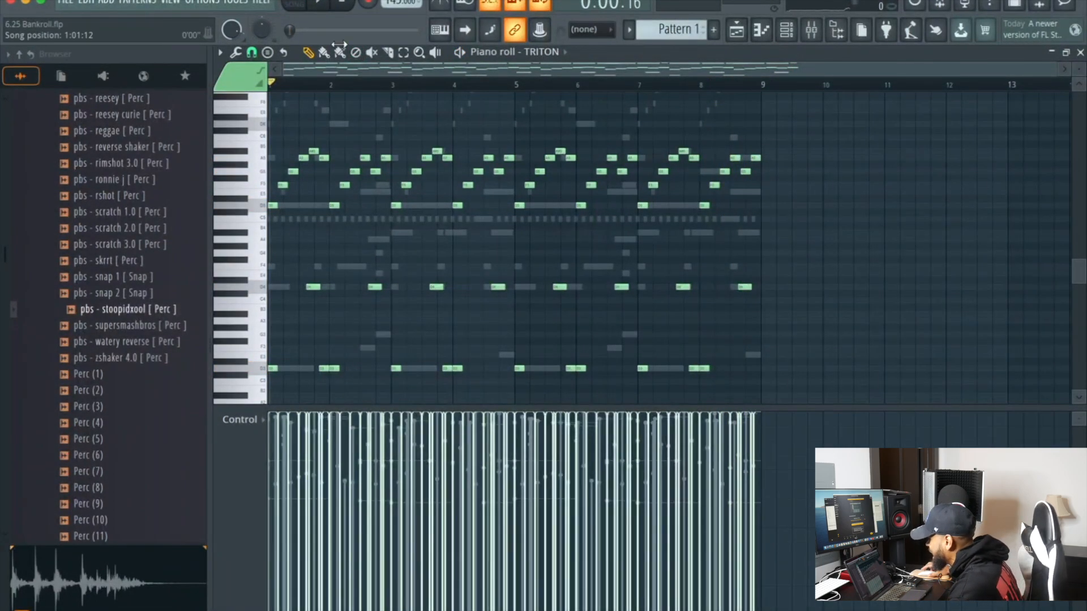
# Select TRITON's rising melody notes in bars 5 to 8 and move them up one octave, starting on D6
pyautogui.moveTo(770, 220); pyautogui.dragTo(532, 125)
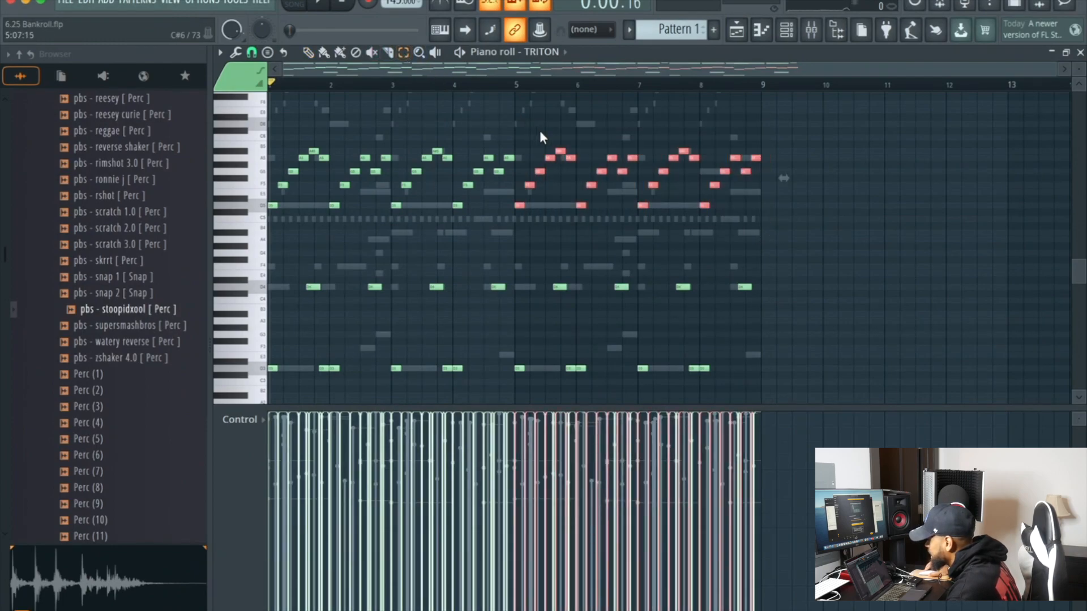
pyautogui.scroll(3, 538, 136)
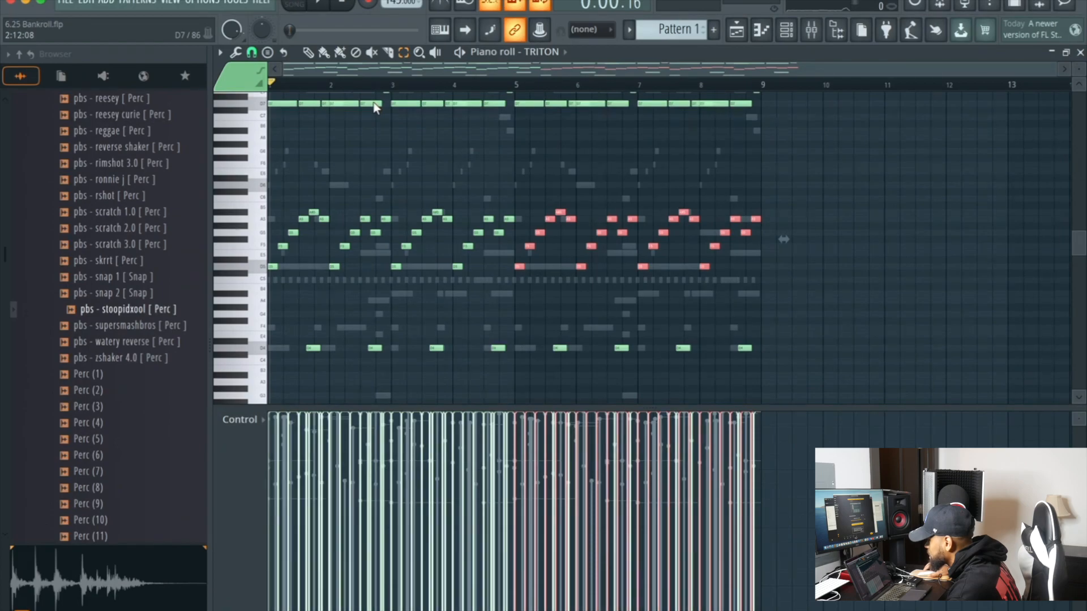
pyautogui.scroll(3, 374, 105)
pyautogui.scroll(-3, 374, 105)
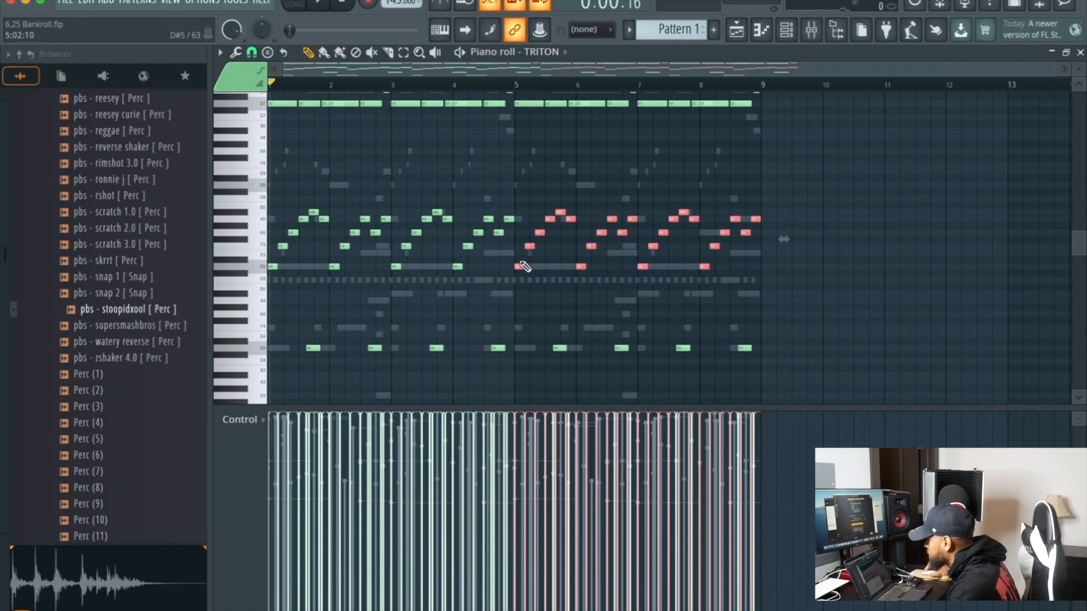
pyautogui.moveTo(519, 266); pyautogui.dragTo(518, 184)
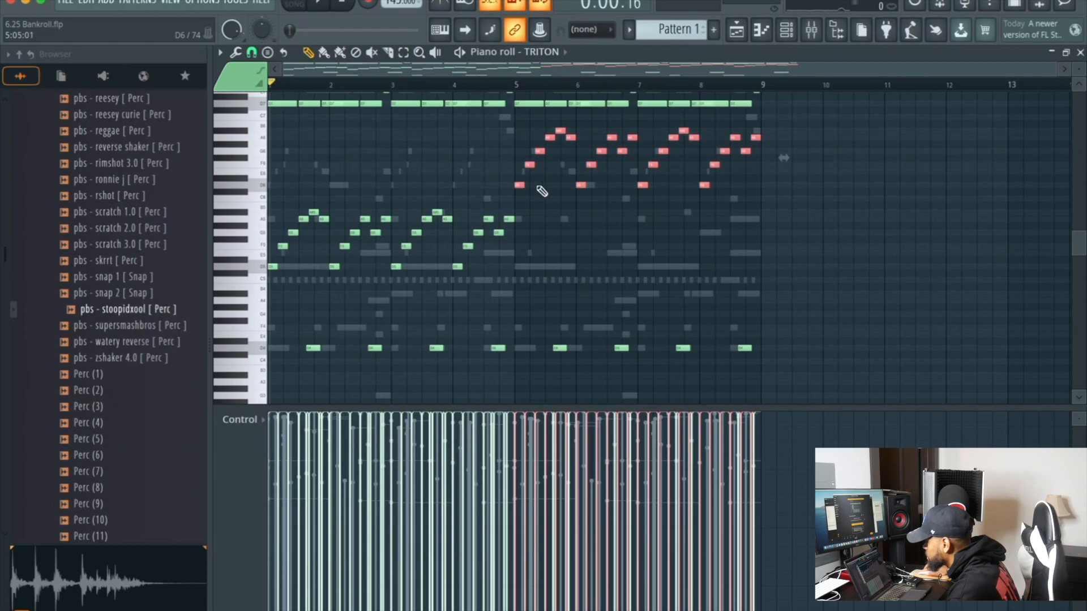
pyautogui.scroll(2, 544, 189)
pyautogui.scroll(-3, 545, 189)
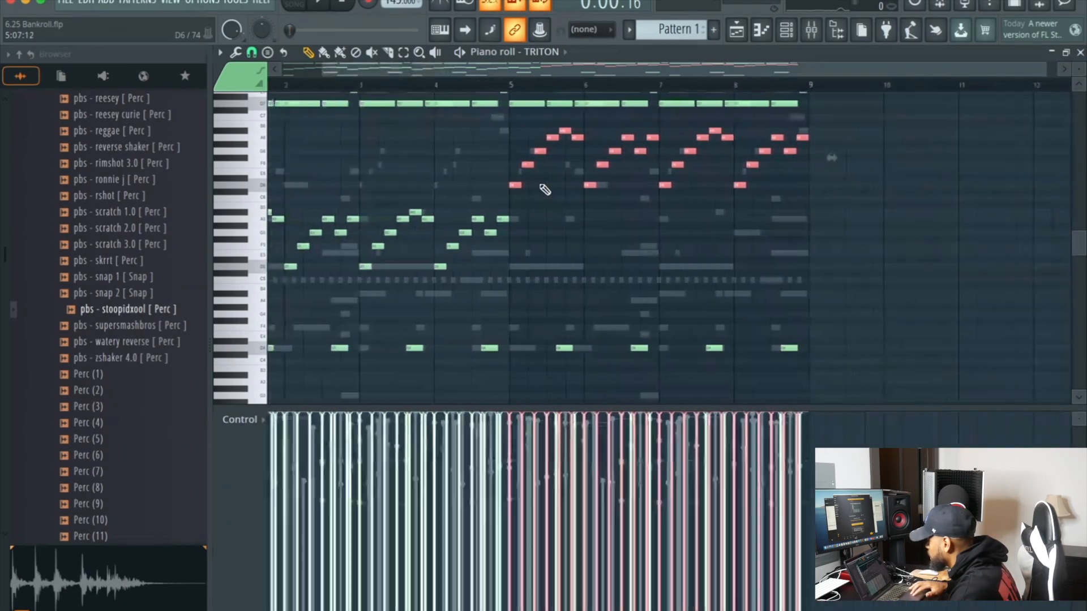
pyautogui.scroll(-1, 545, 189)
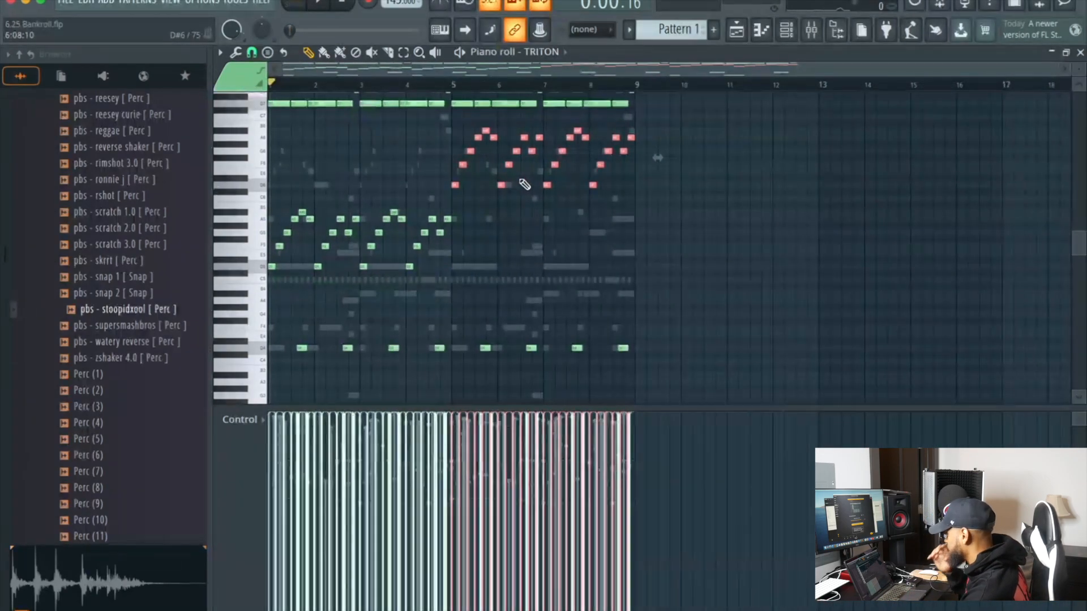
# Play the TRITON part to hear the octave change in the second half, checking the highest notes too
pyautogui.press('space')
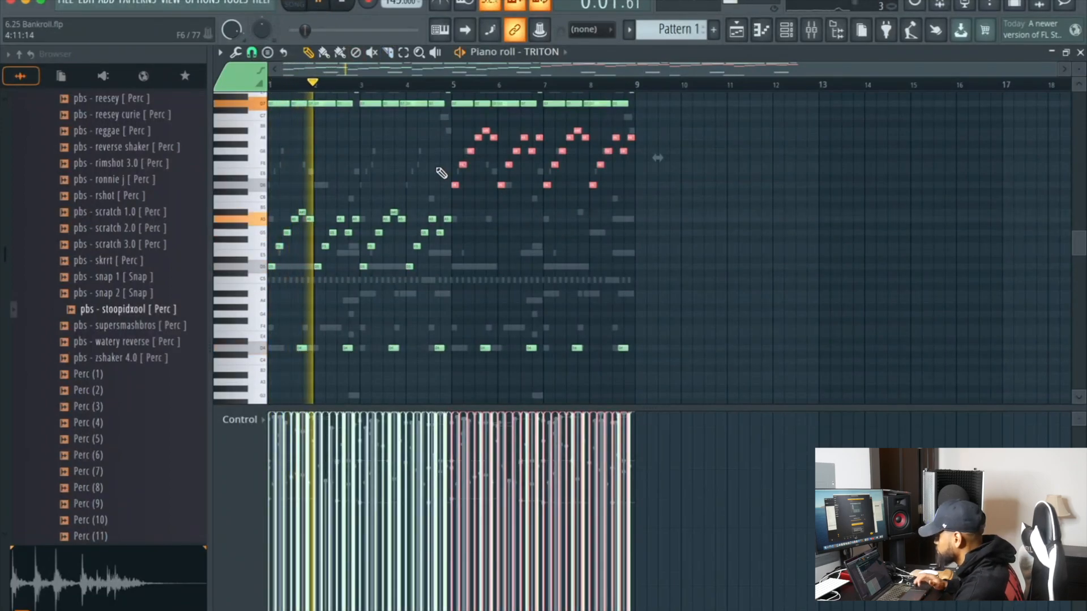
pyautogui.scroll(5, 441, 172)
pyautogui.scroll(-2, 441, 173)
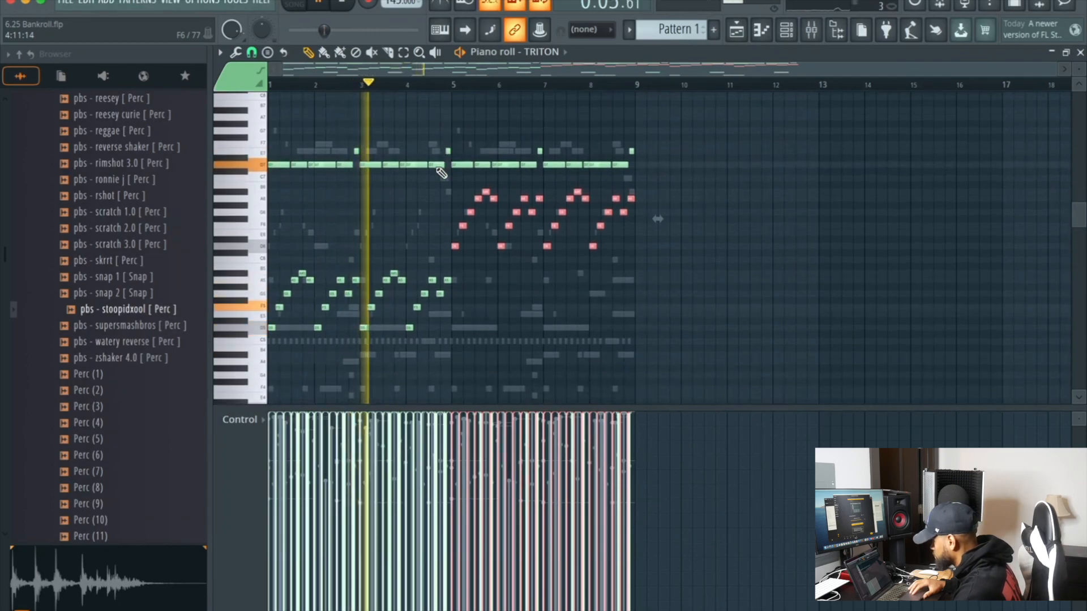
pyautogui.scroll(-1, 441, 173)
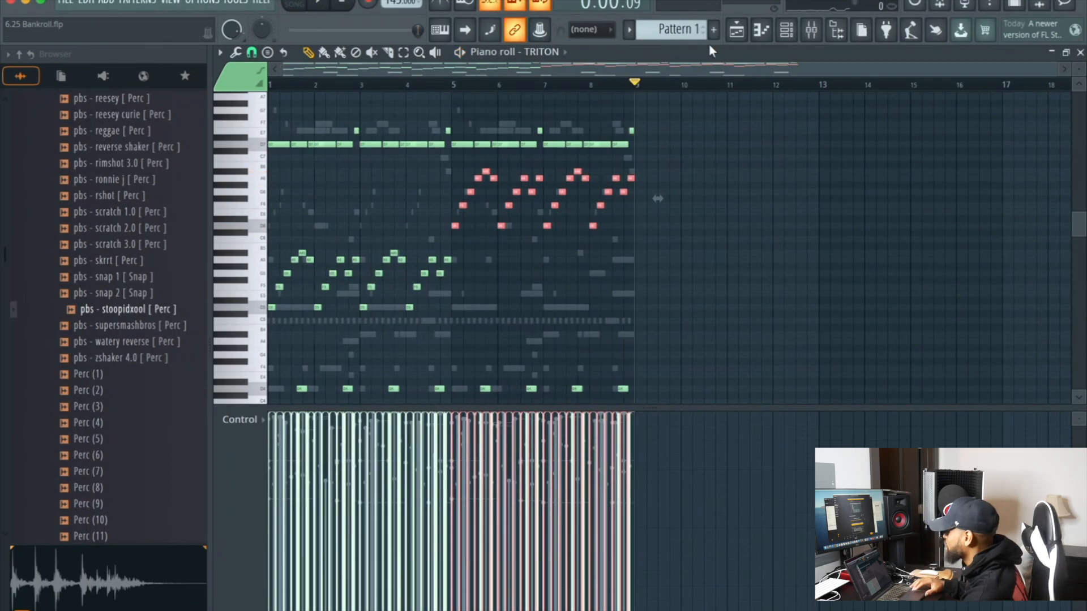
# Open the TRITON #2 channel's notes in the piano roll and play them back
pyautogui.click(785, 36)
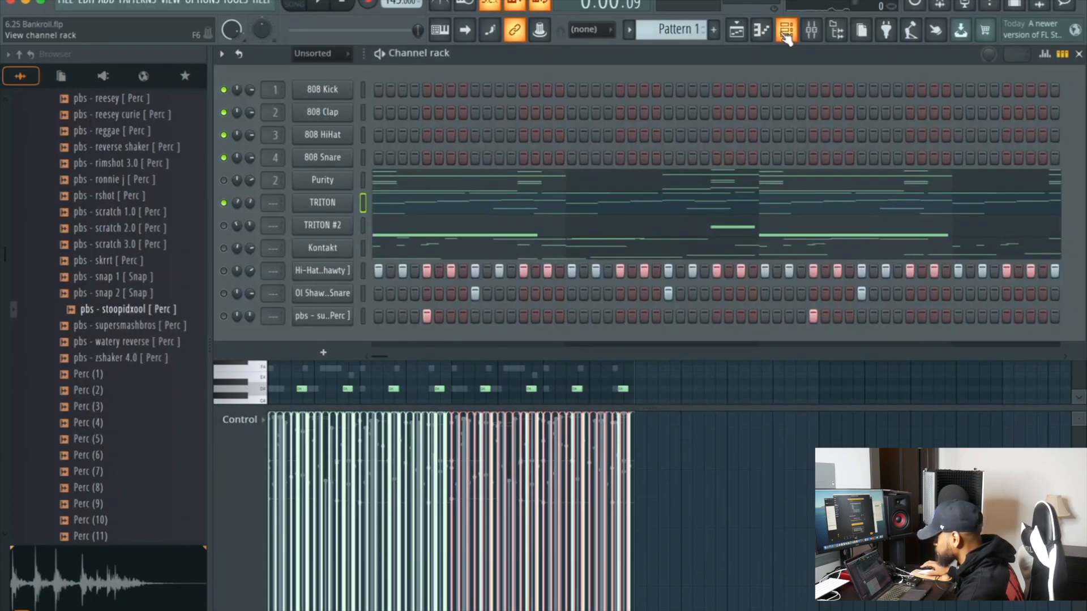
pyautogui.rightClick(325, 221)
pyautogui.click(365, 223)
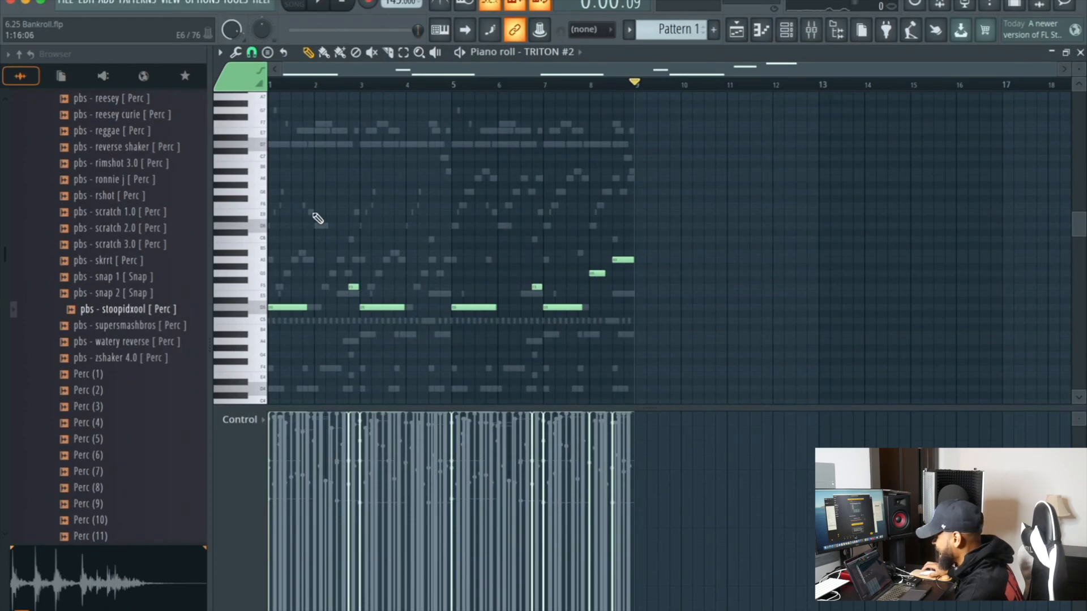
pyautogui.click(346, 13)
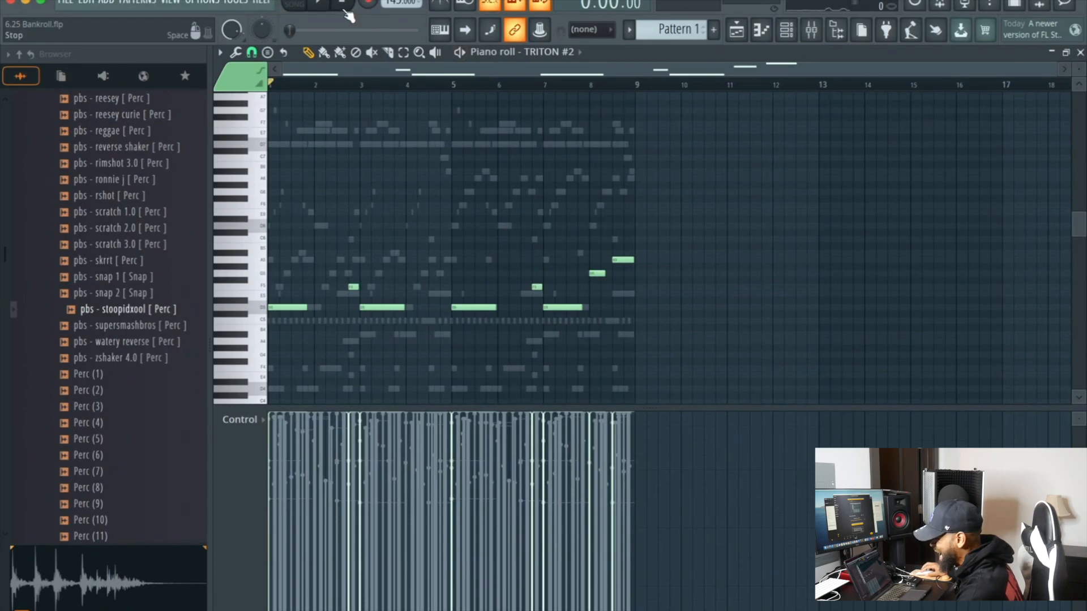
pyautogui.click(328, 9)
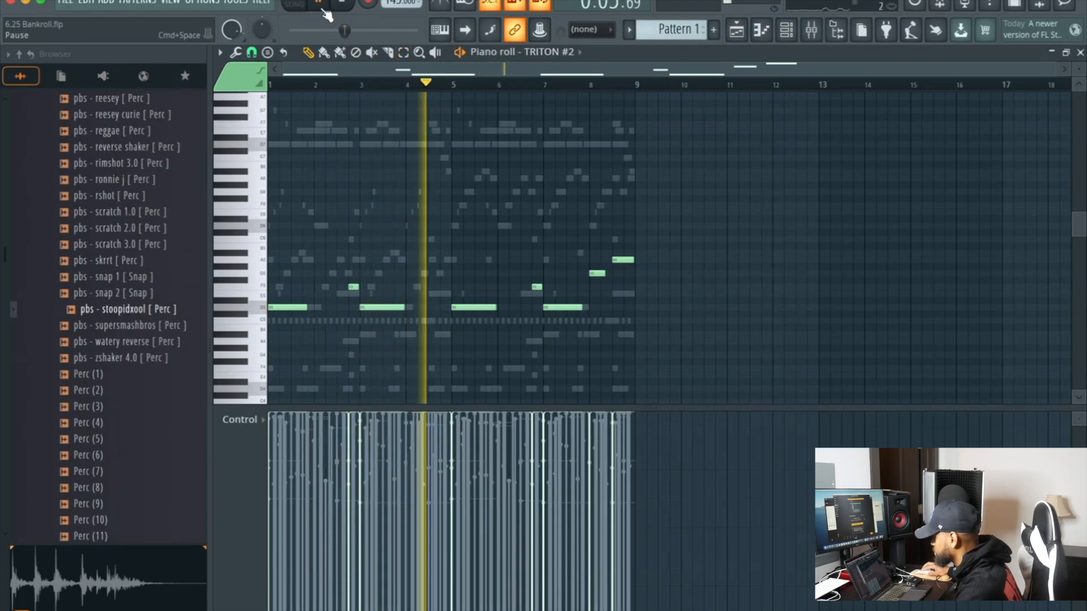
pyautogui.click(327, 13)
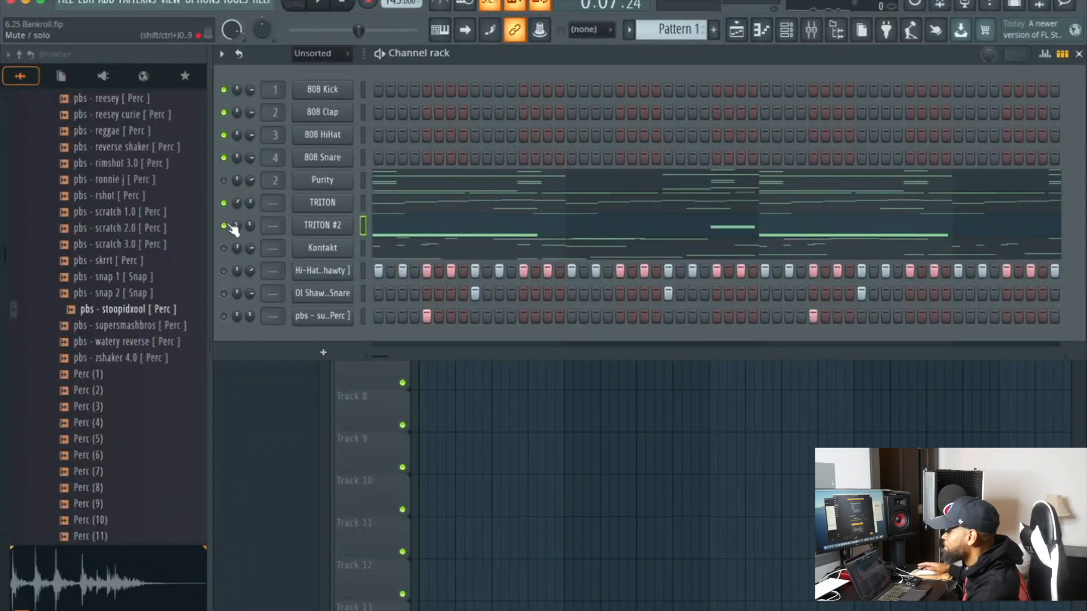
# Open the Kontakt channel's notes in the piano roll and play them back
pyautogui.rightClick(348, 246)
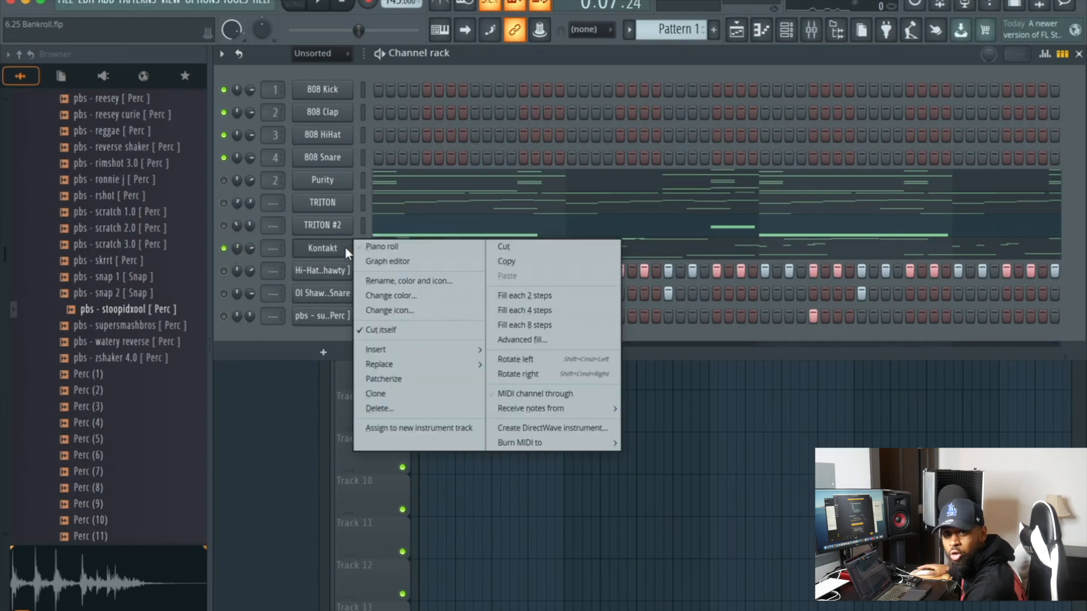
pyautogui.click(373, 247)
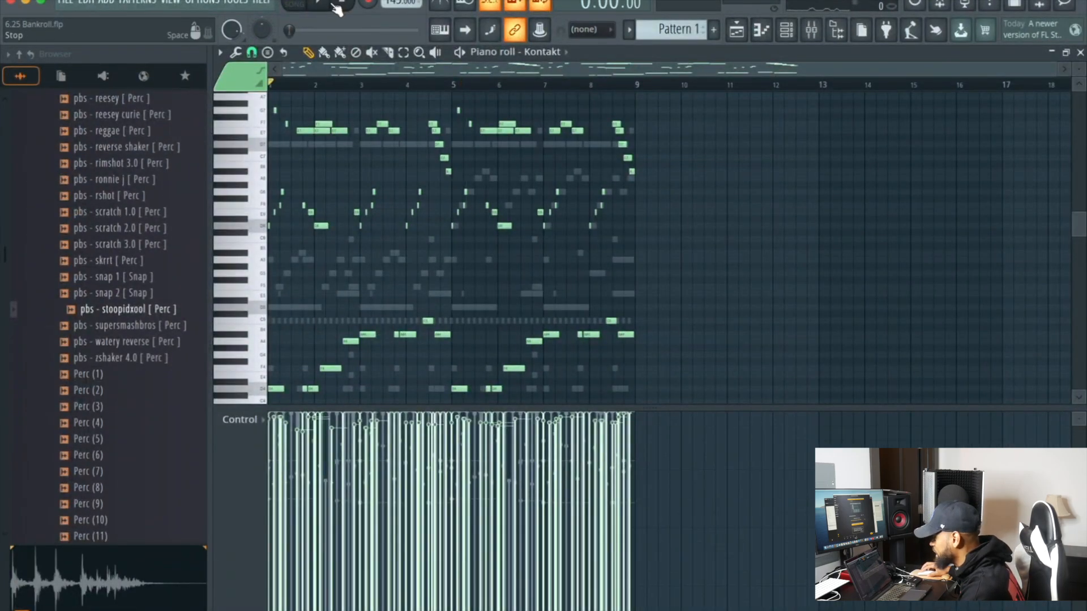
pyautogui.click(317, 6)
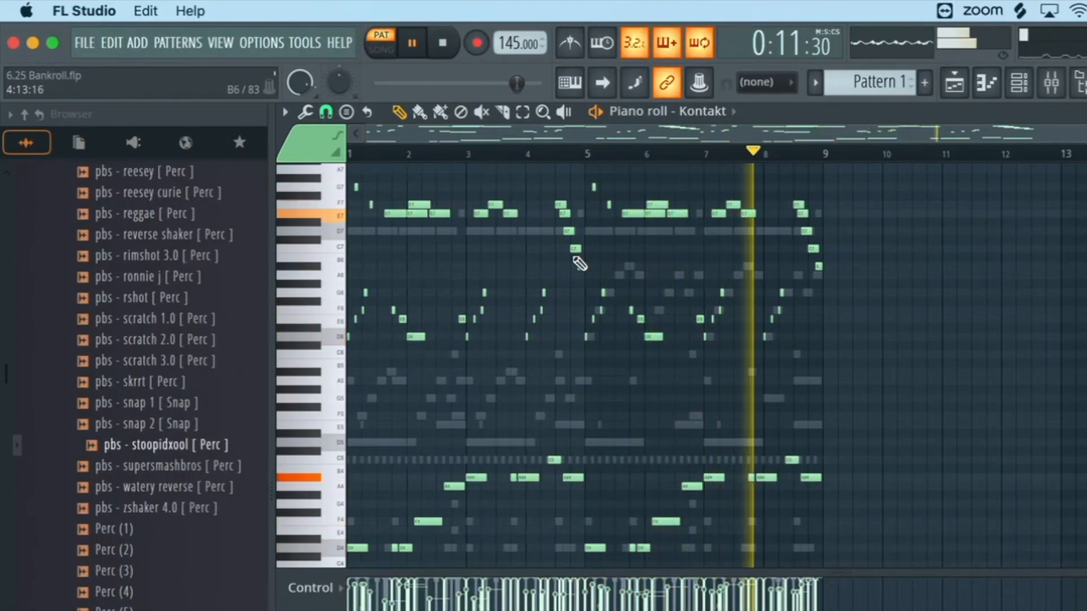
pyautogui.click(441, 44)
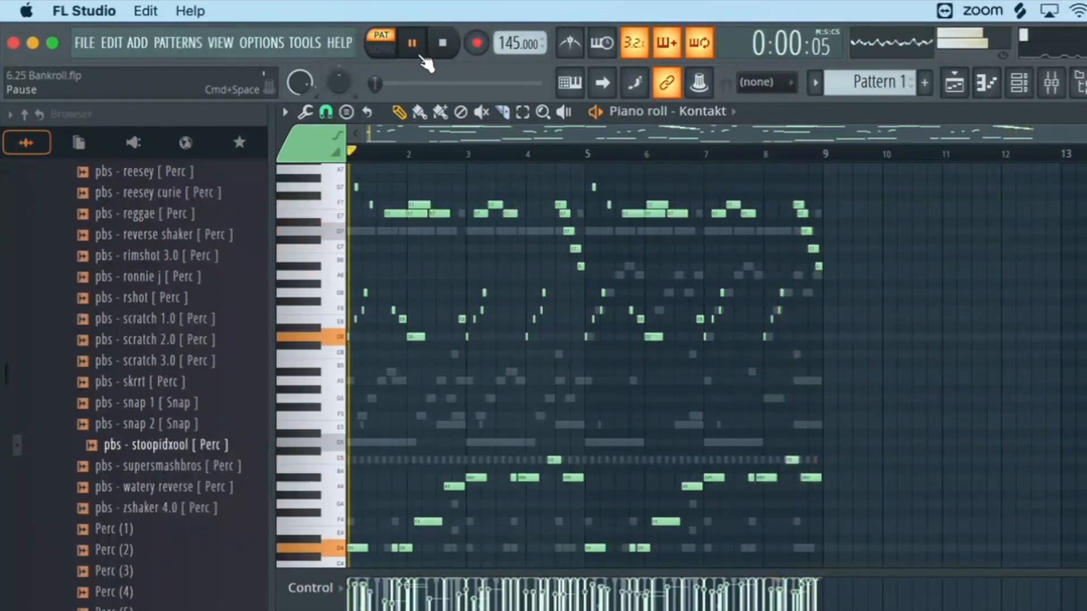
# Open the playlist and play the arrangement with Pattern 1 and its audio clips
pyautogui.click(1018, 83)
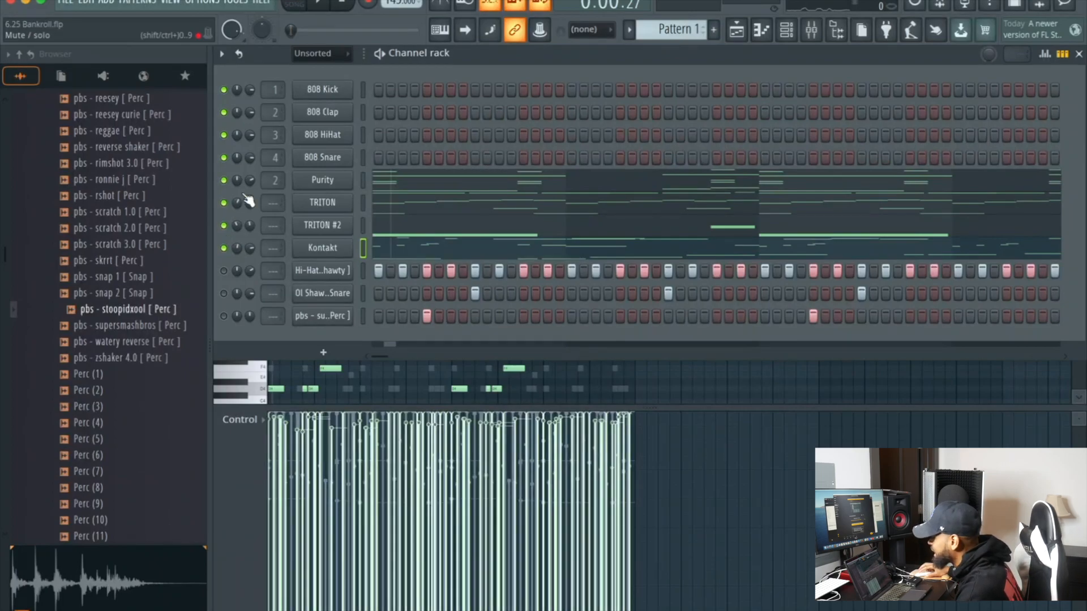
pyautogui.click(737, 37)
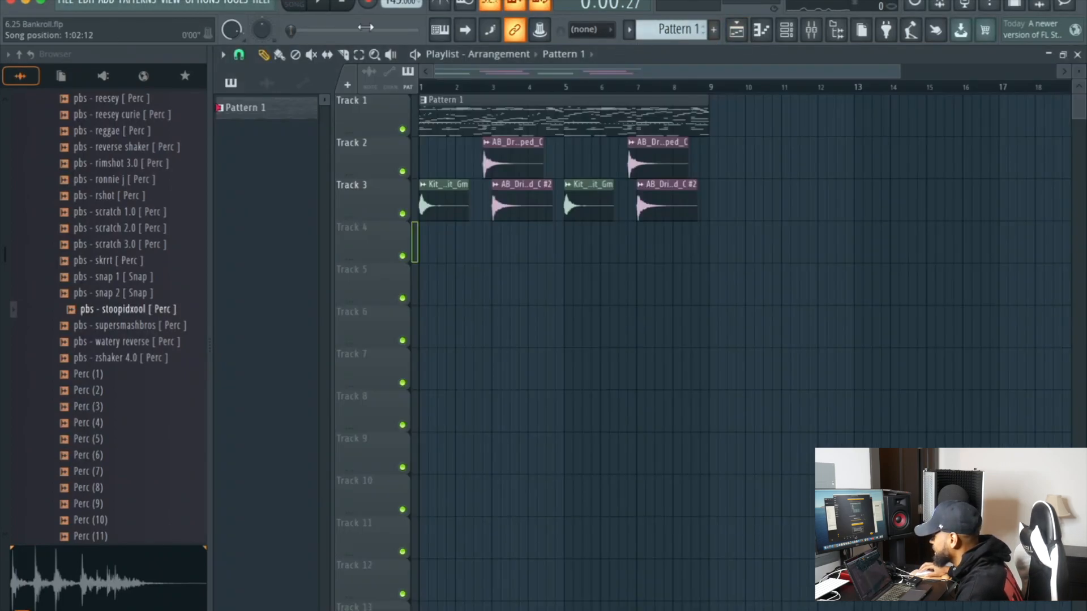
pyautogui.press('space')
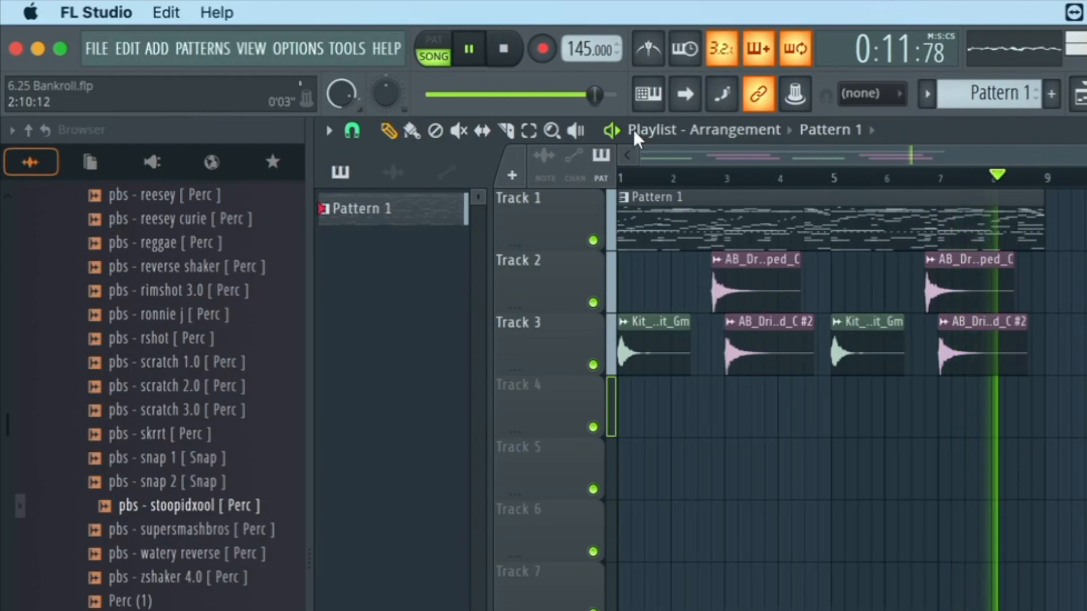
pyautogui.click(473, 52)
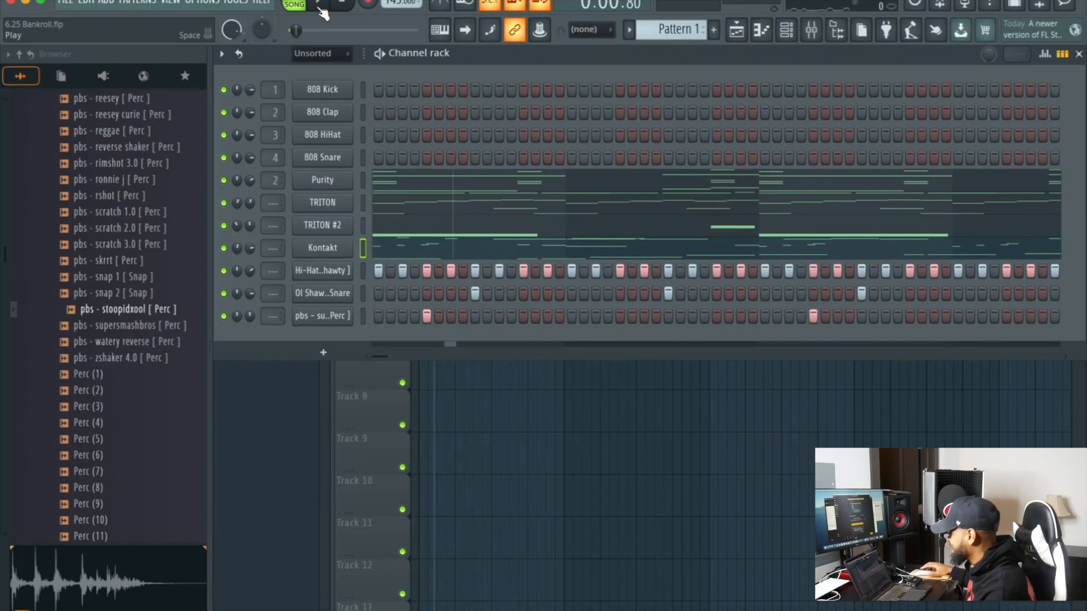
# Open the piano roll and examine the 808 3 [ in her mouth ] notes and their velocities around bar 3
pyautogui.rightClick(346, 288)
pyautogui.click(368, 293)
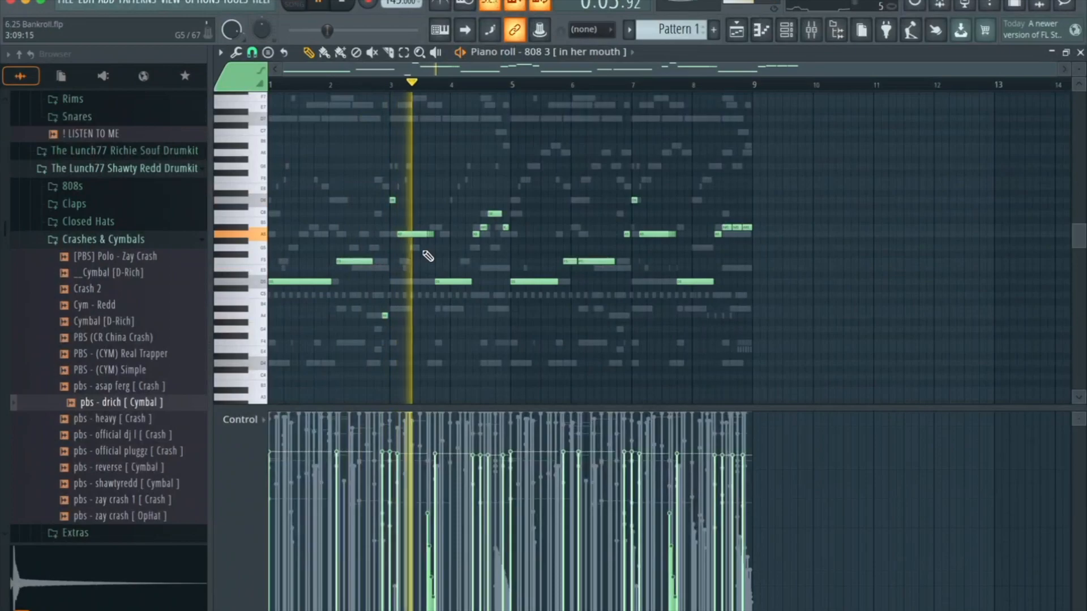
pyautogui.keyDown('ctrl'); pyautogui.scroll(2, 424, 252); pyautogui.keyUp('ctrl')
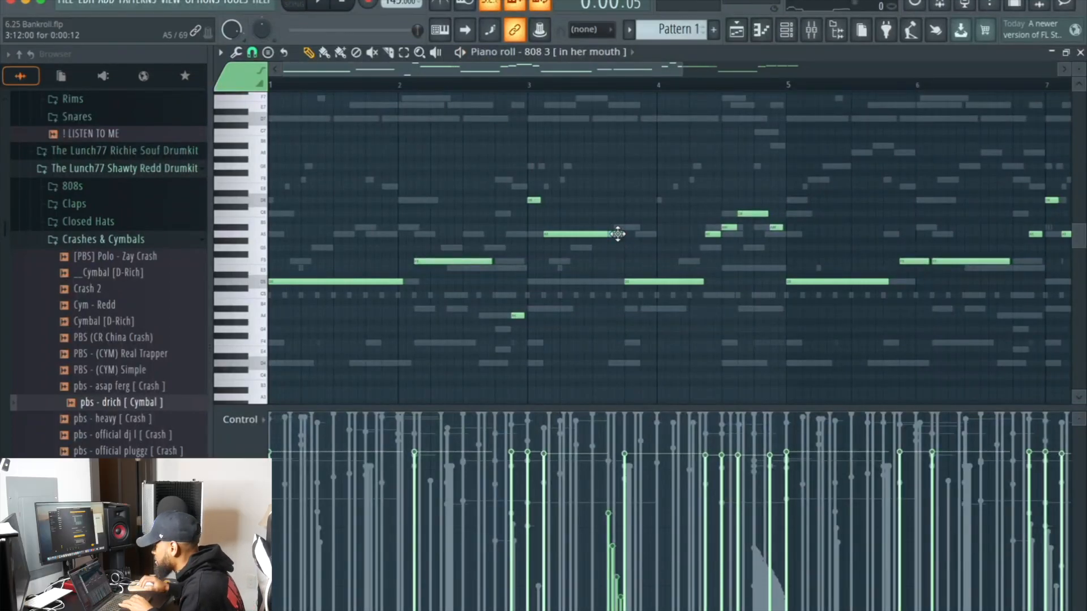
pyautogui.scroll(2, 617, 234)
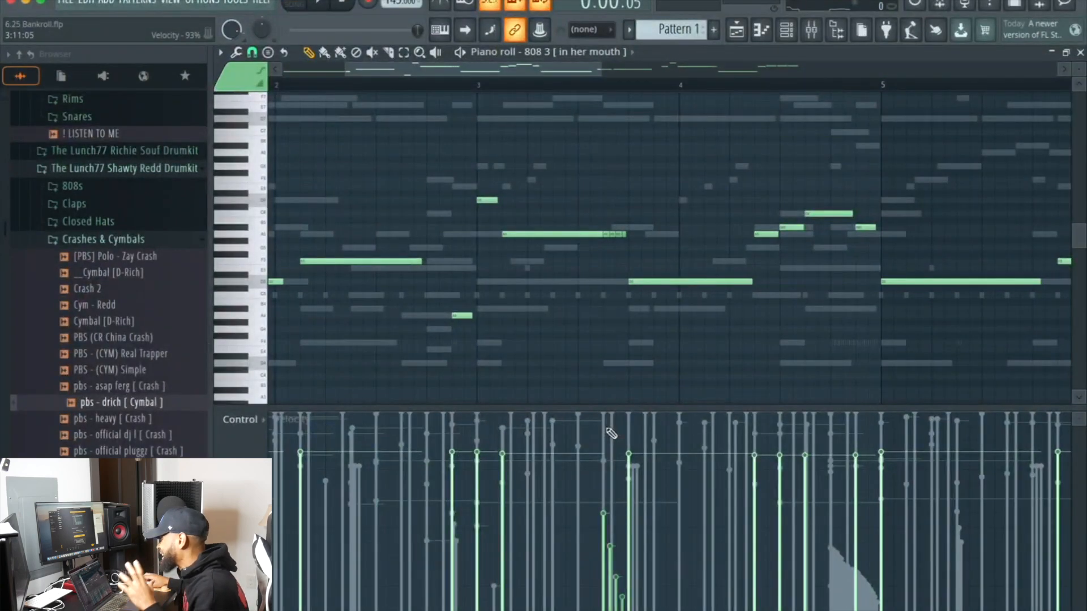
# Review the full channel list in the channel rack, close it and play the arrangement in the playlist
pyautogui.click(786, 29)
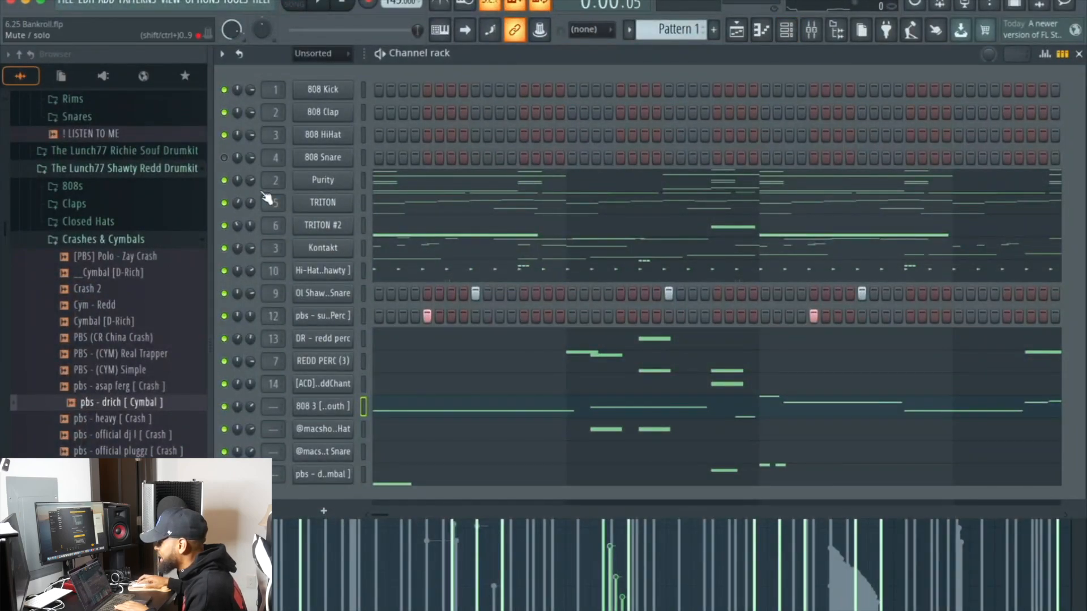
pyautogui.click(1079, 53)
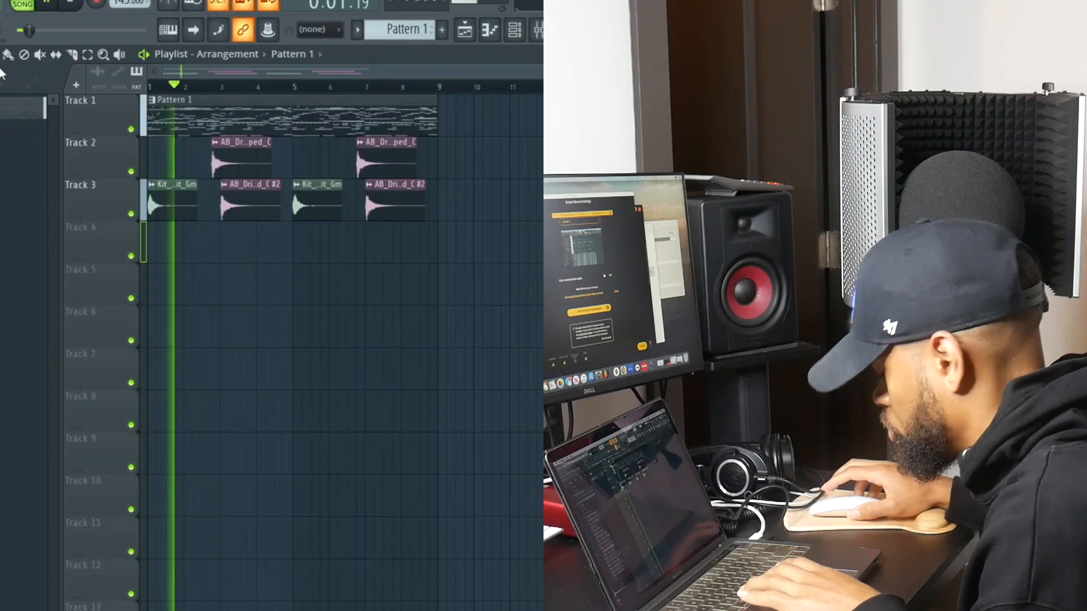
pyautogui.click(48, 5)
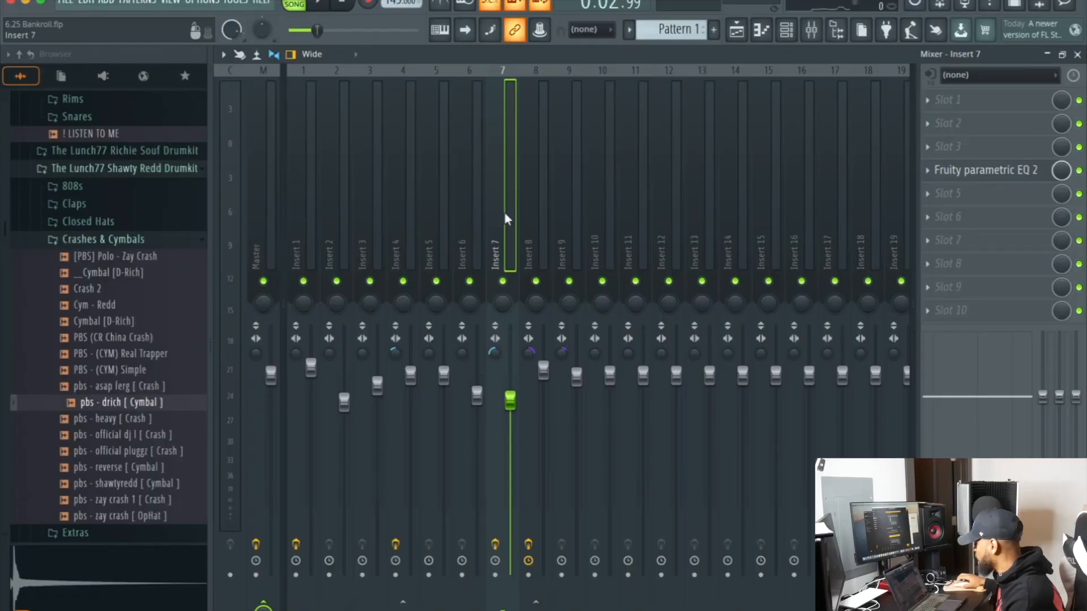
# Compare the effects loaded on mixer inserts 6 and 7
pyautogui.click(469, 221)
pyautogui.click(502, 221)
pyautogui.click(475, 222)
pyautogui.click(498, 227)
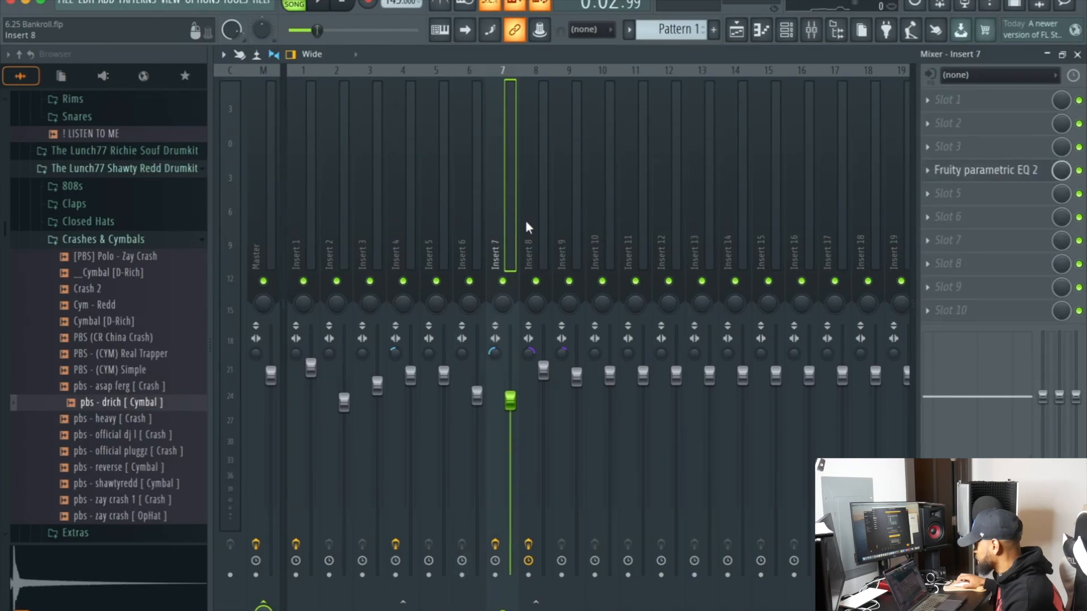
# Go through mixer inserts 1 to 4 and check which effects are loaded on each
pyautogui.click(317, 230)
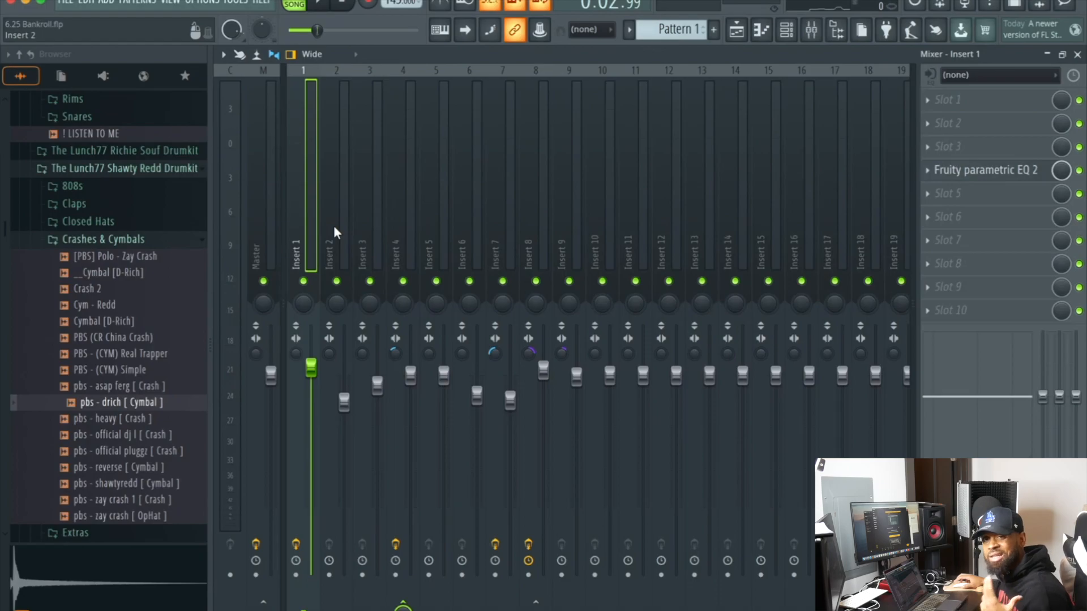
pyautogui.click(334, 226)
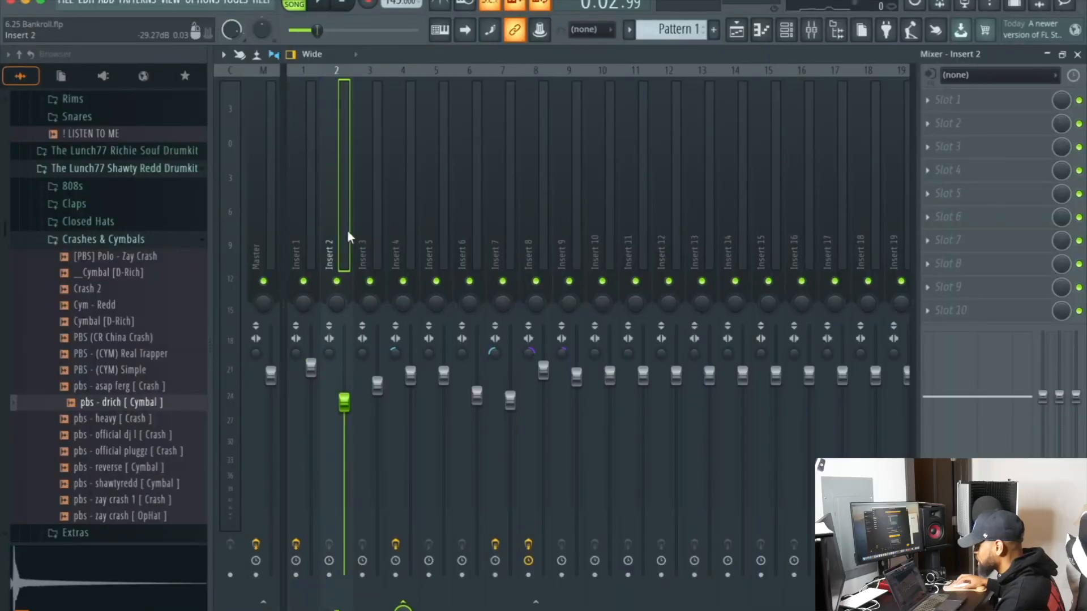
pyautogui.click(362, 230)
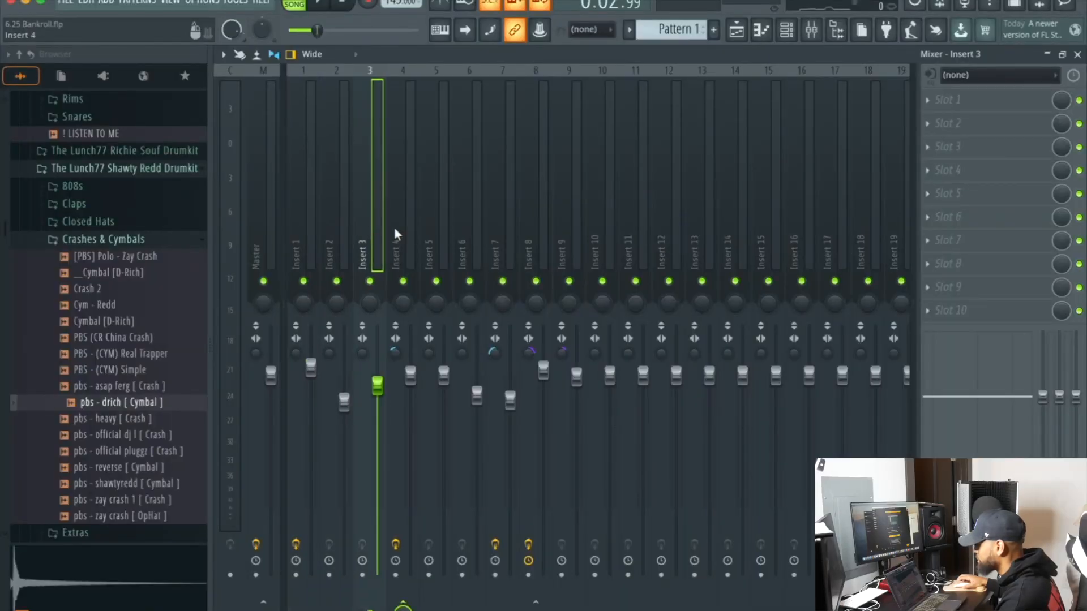
pyautogui.click(393, 227)
pyautogui.click(307, 236)
pyautogui.click(334, 235)
pyautogui.click(365, 234)
pyautogui.click(395, 235)
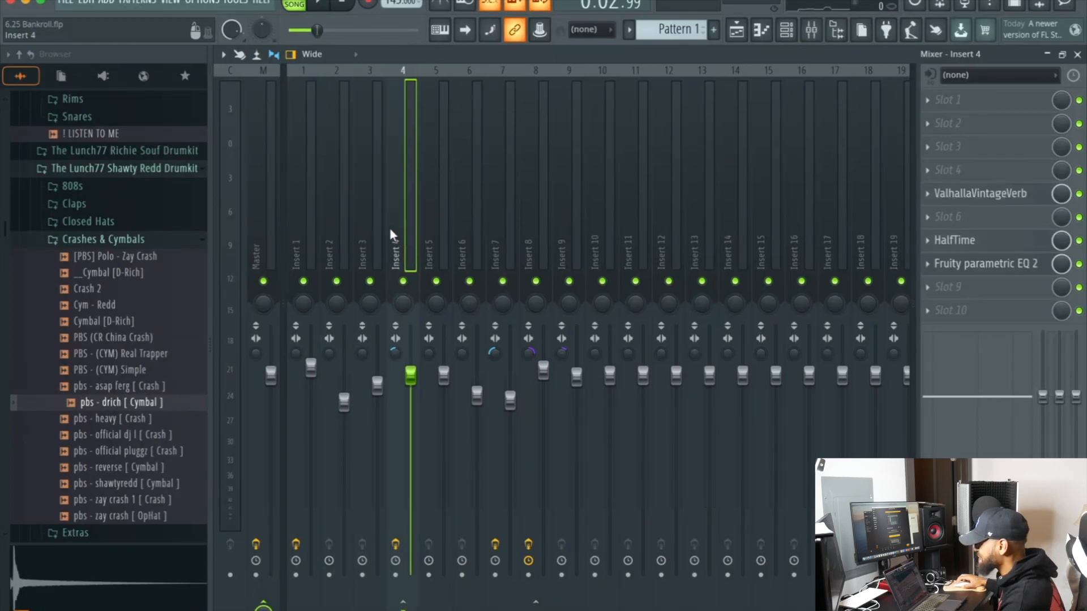
# Inspect the settings of Insert 4's effects: ValhallaVintageVerb, HalfTime and Fruity parametric EQ 2
pyautogui.click(951, 196)
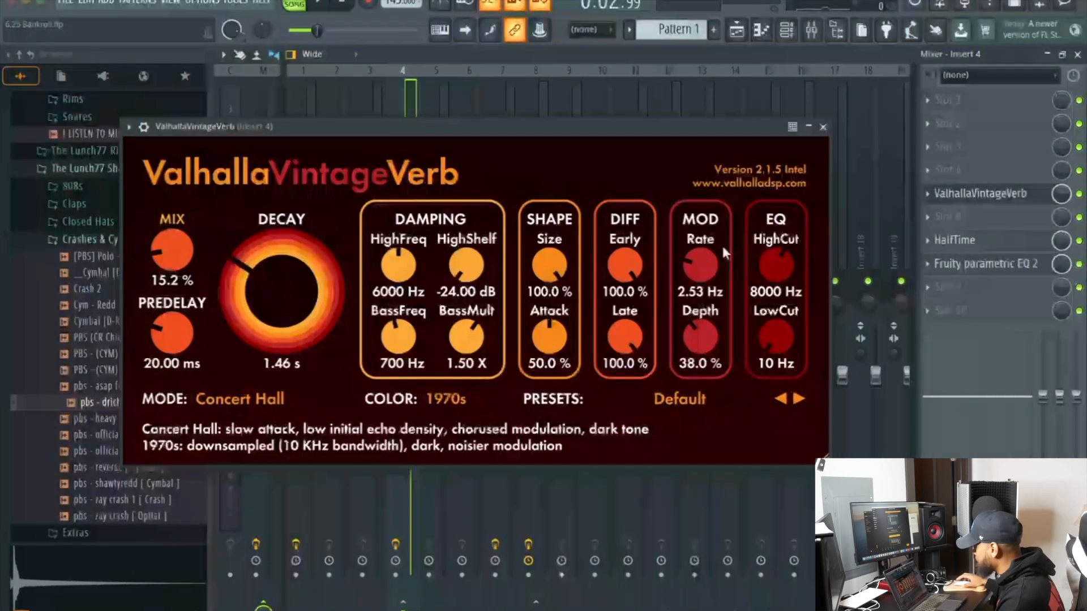
pyautogui.click(824, 126)
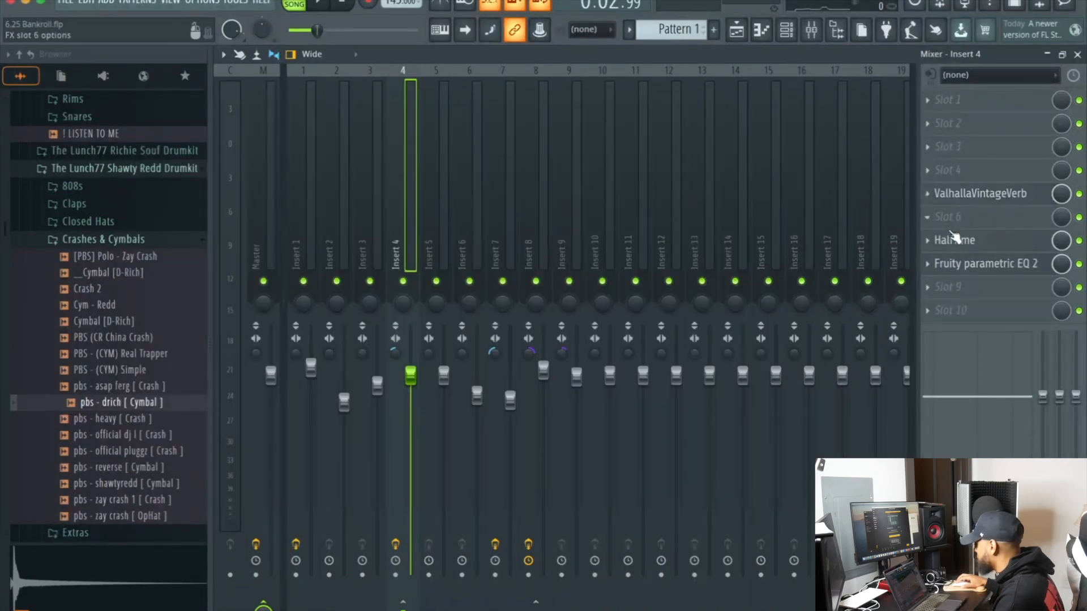
pyautogui.click(954, 240)
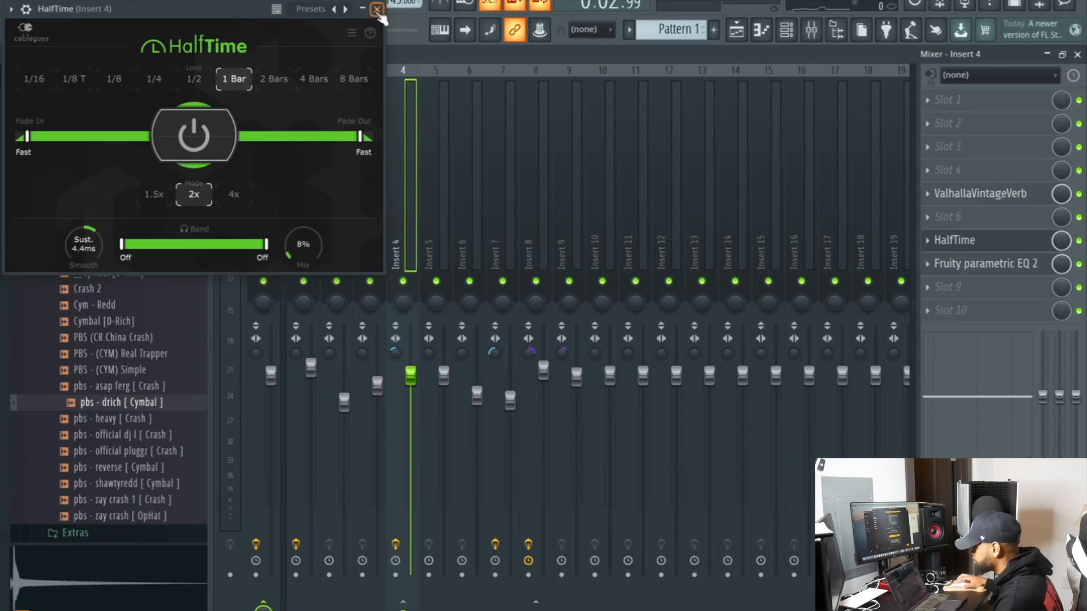
pyautogui.click(378, 10)
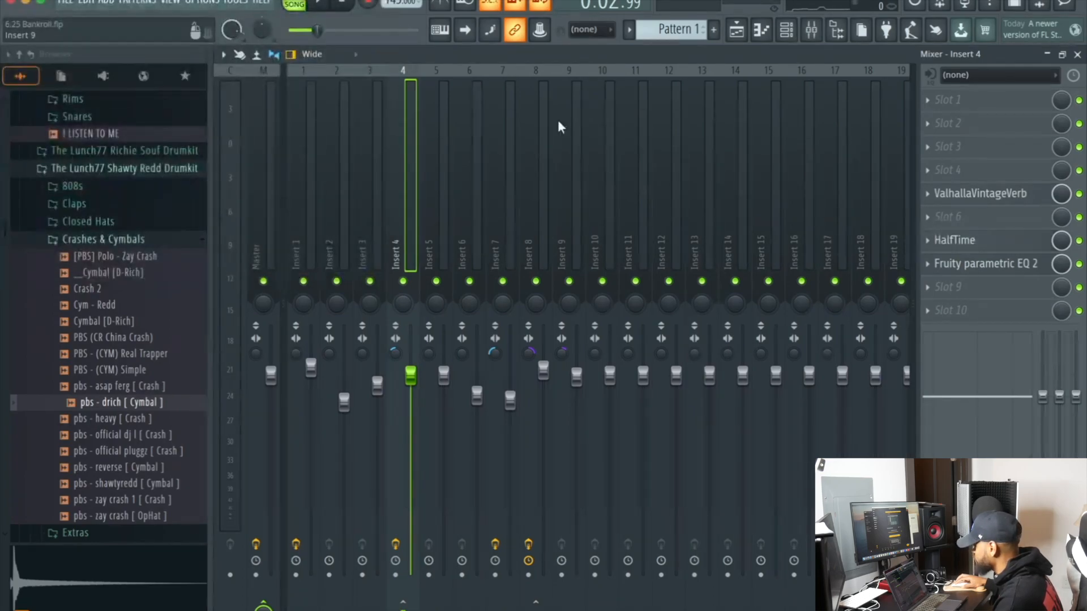
pyautogui.click(973, 264)
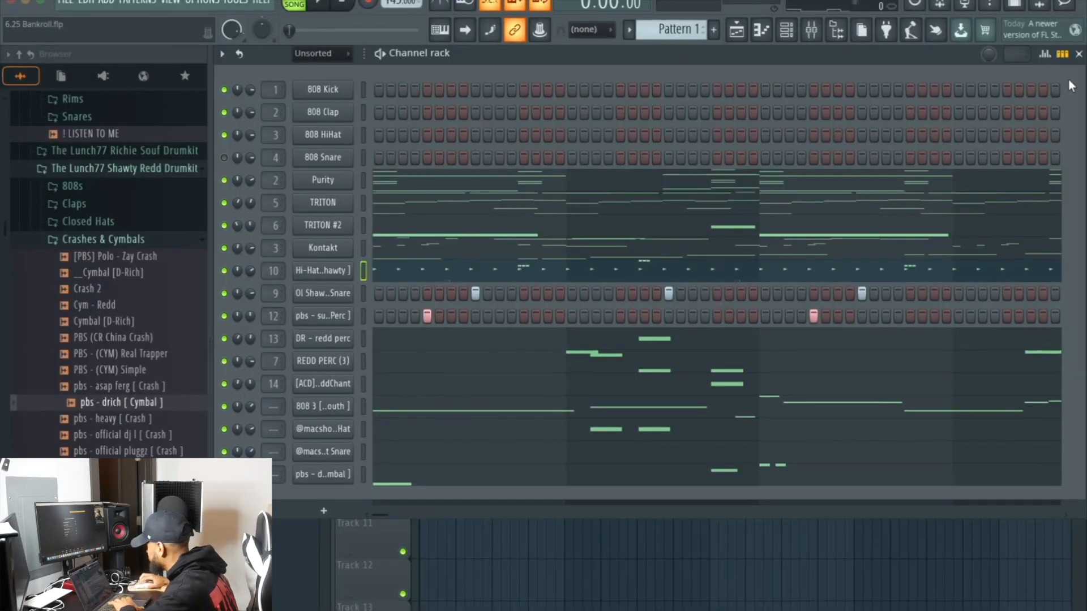
# Close the channel rack and split Pattern 1 by channel into separate patterns
pyautogui.click(1078, 54)
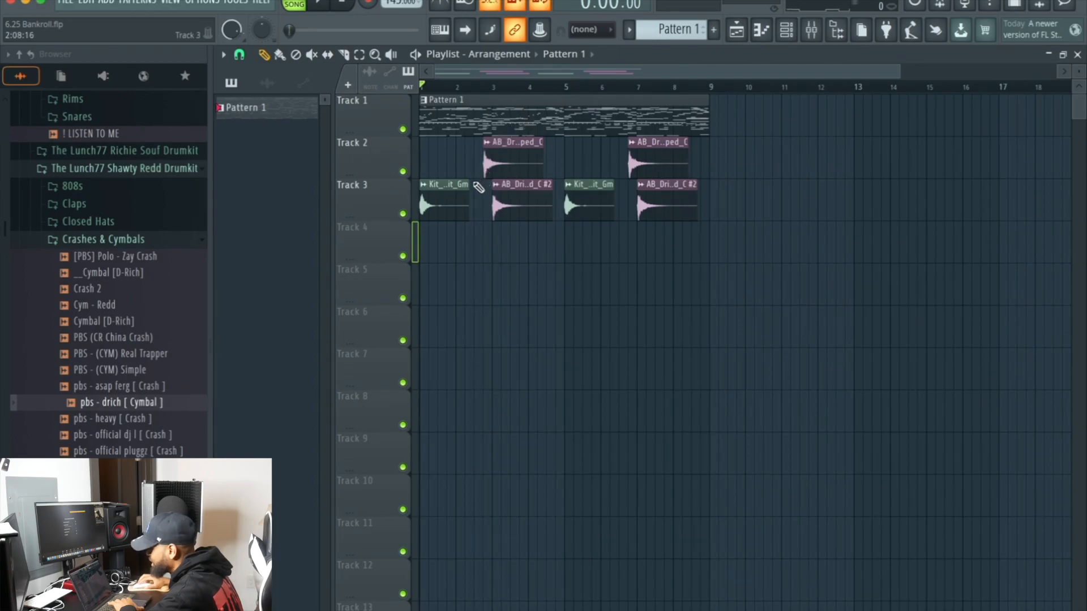
pyautogui.moveTo(460, 202)
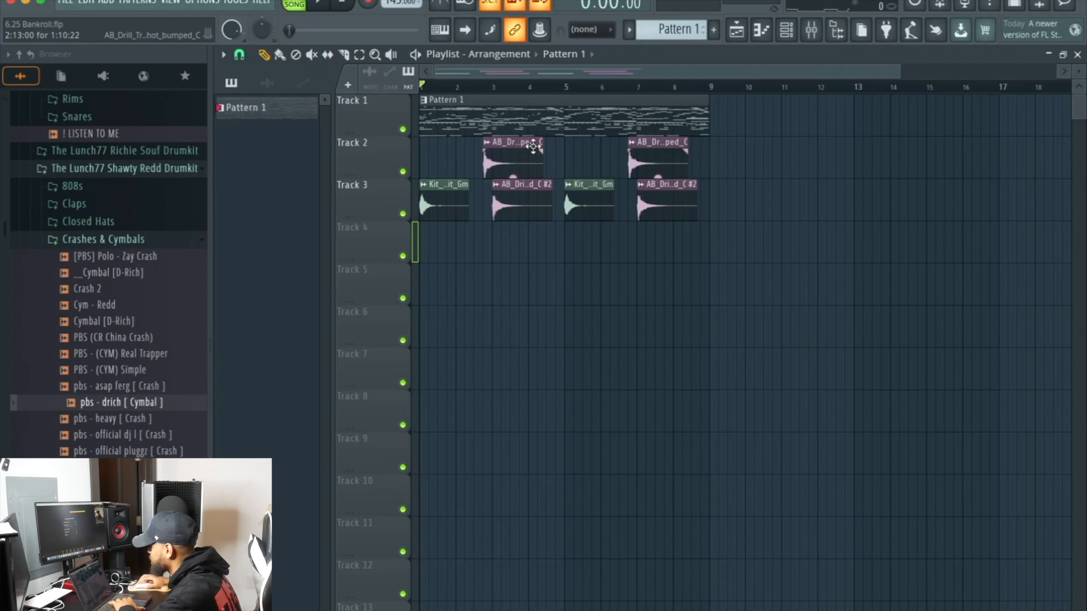
pyautogui.click(663, 30)
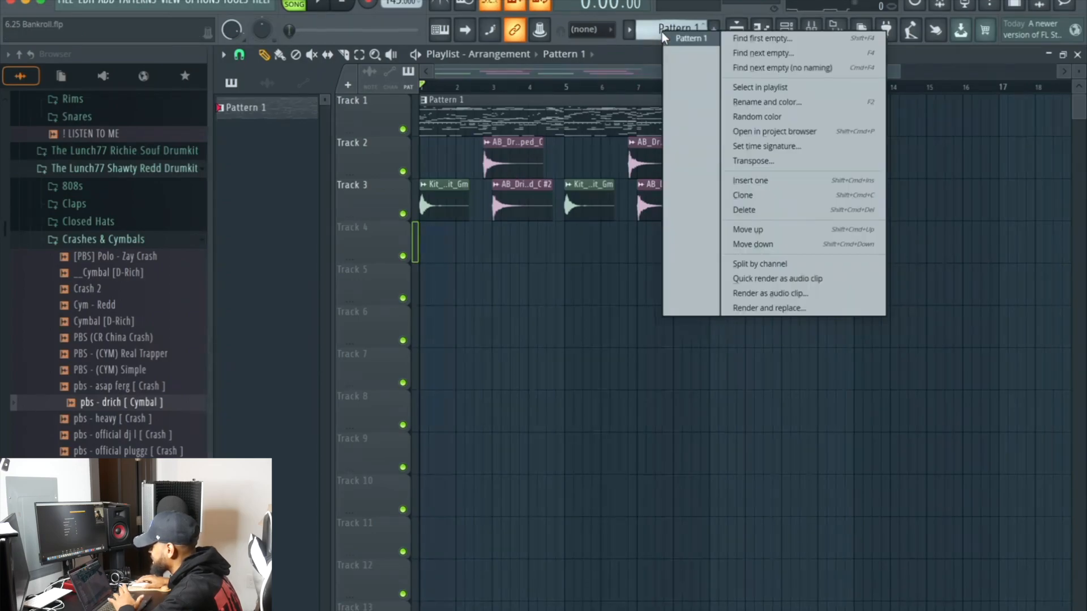
pyautogui.click(746, 260)
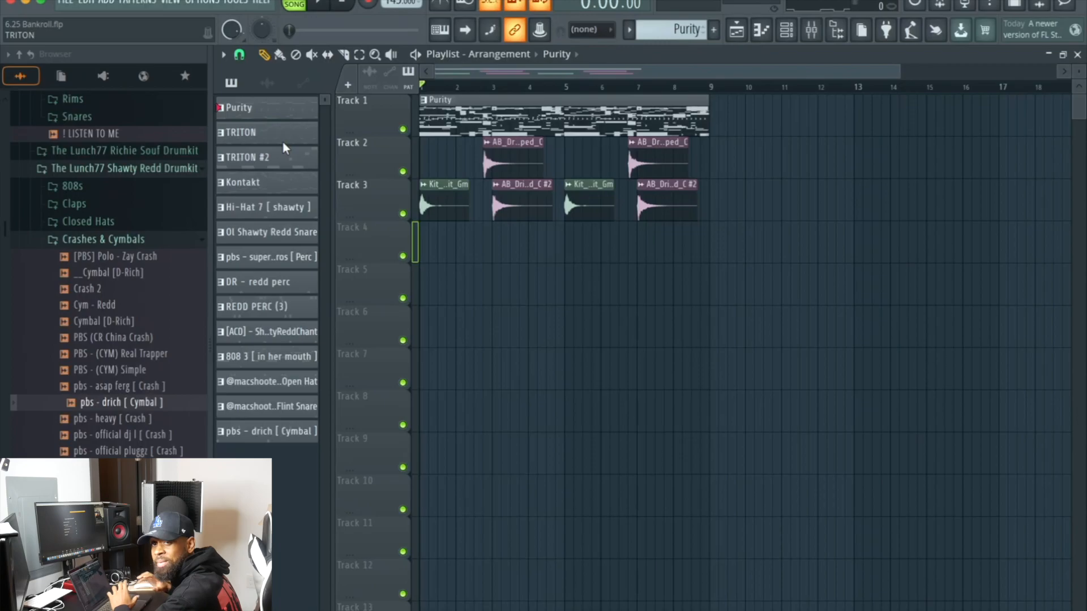
# Delete the existing pattern clip on Track 1 and place the Purity pattern there at bar 1
pyautogui.press('t')
pyautogui.click(696, 115)
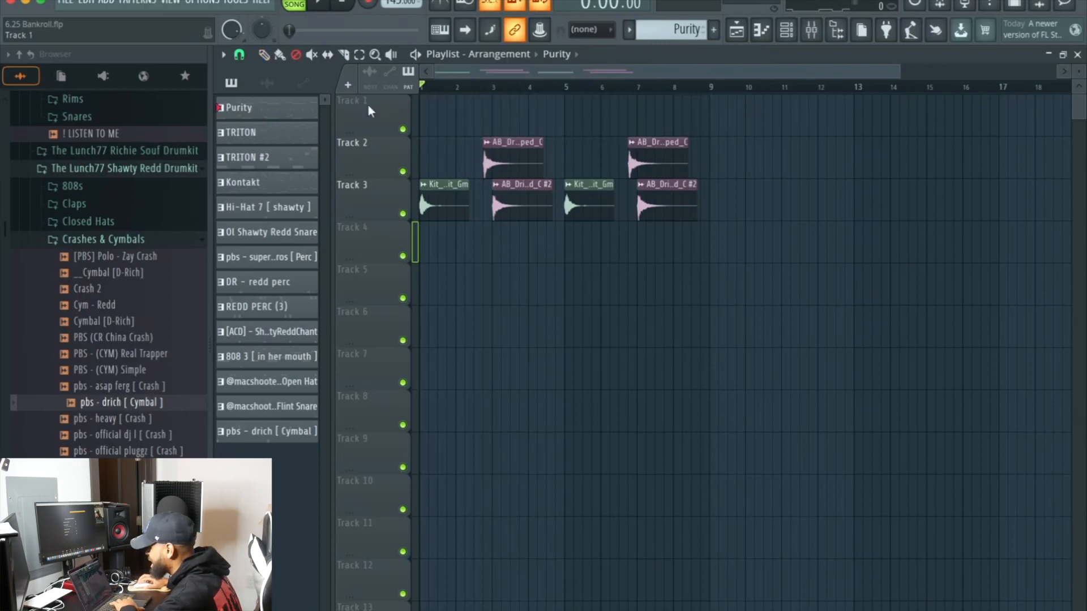
pyautogui.click(298, 112)
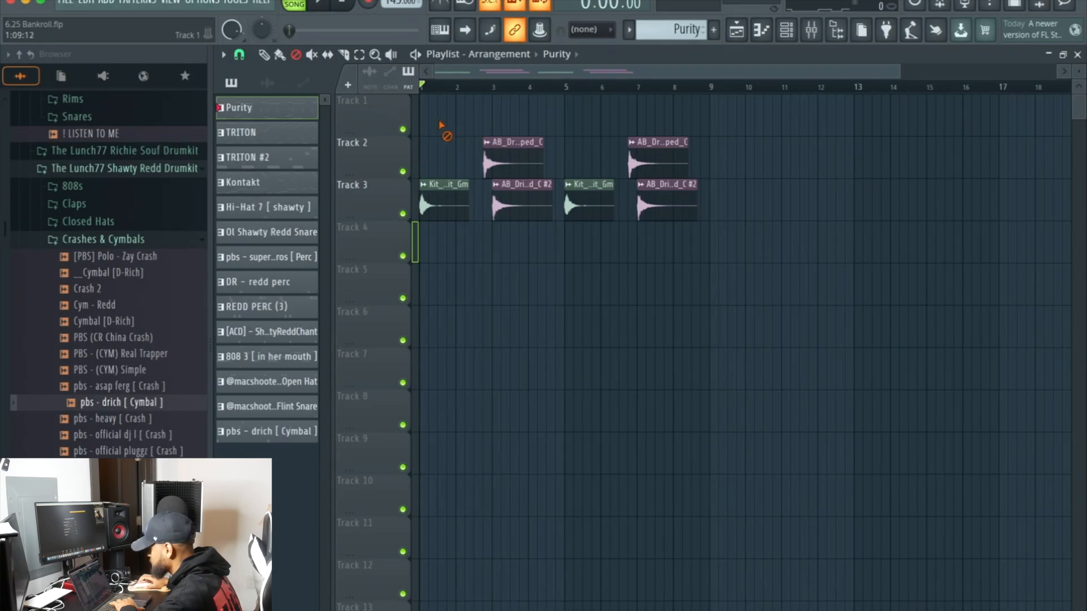
pyautogui.click(264, 54)
pyautogui.click(436, 113)
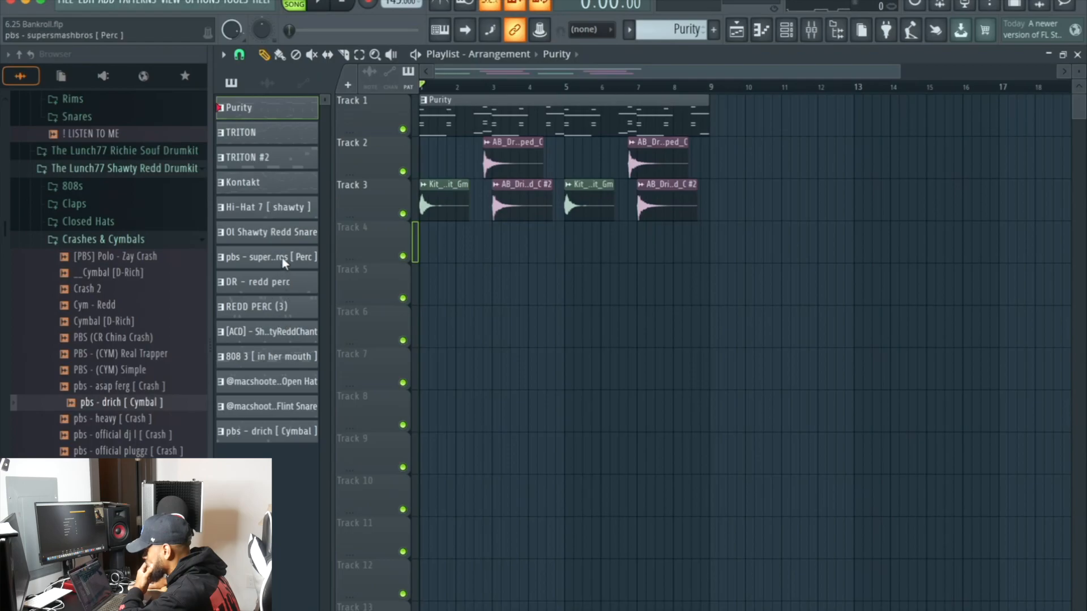
# Place the Hi-Hat 7 [ shawty ], DR - redd perc and 007 Open Hat patterns on Tracks 4, 5 and 6
pyautogui.click(266, 206)
pyautogui.click(425, 241)
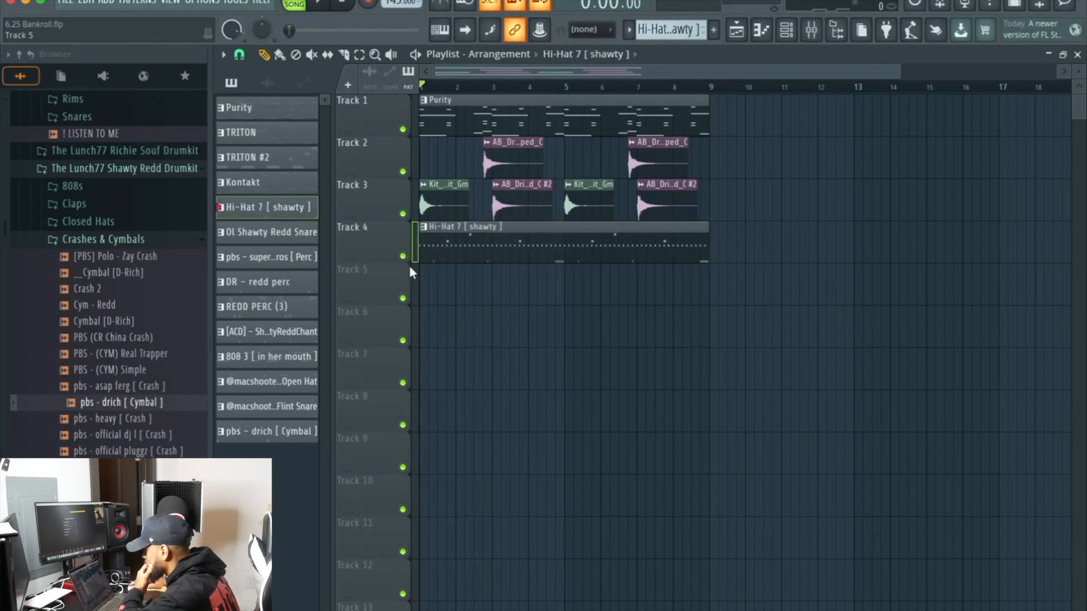
pyautogui.click(286, 288)
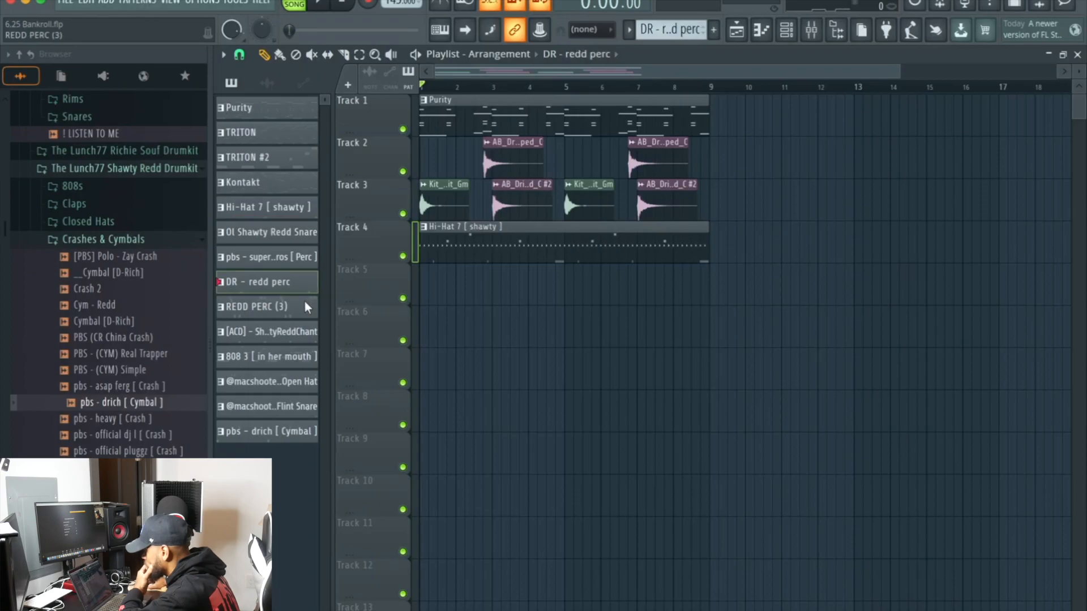
pyautogui.click(430, 286)
pyautogui.click(292, 382)
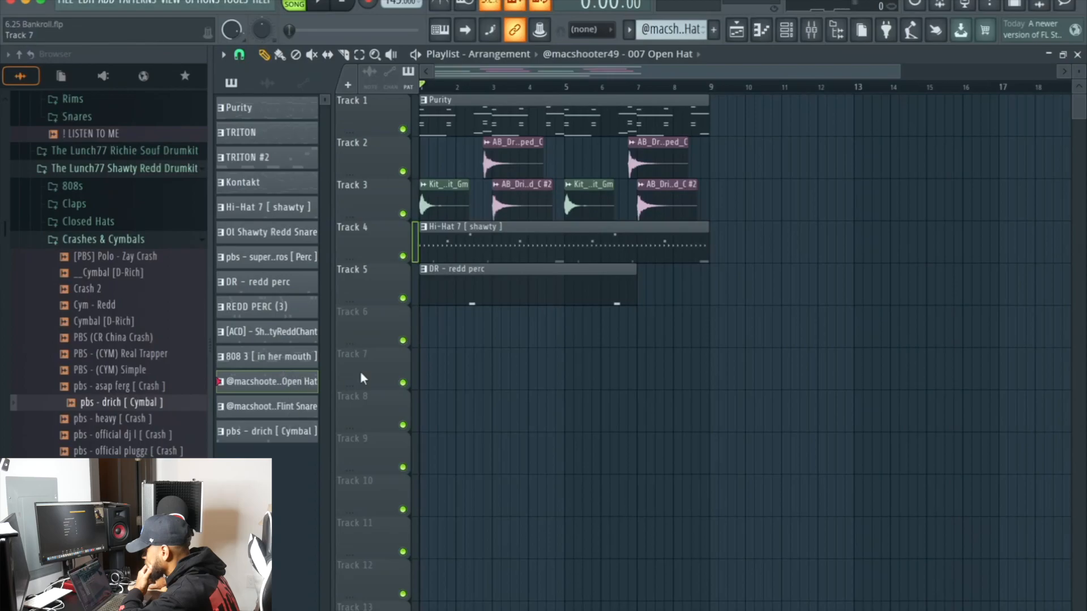
pyautogui.click(444, 327)
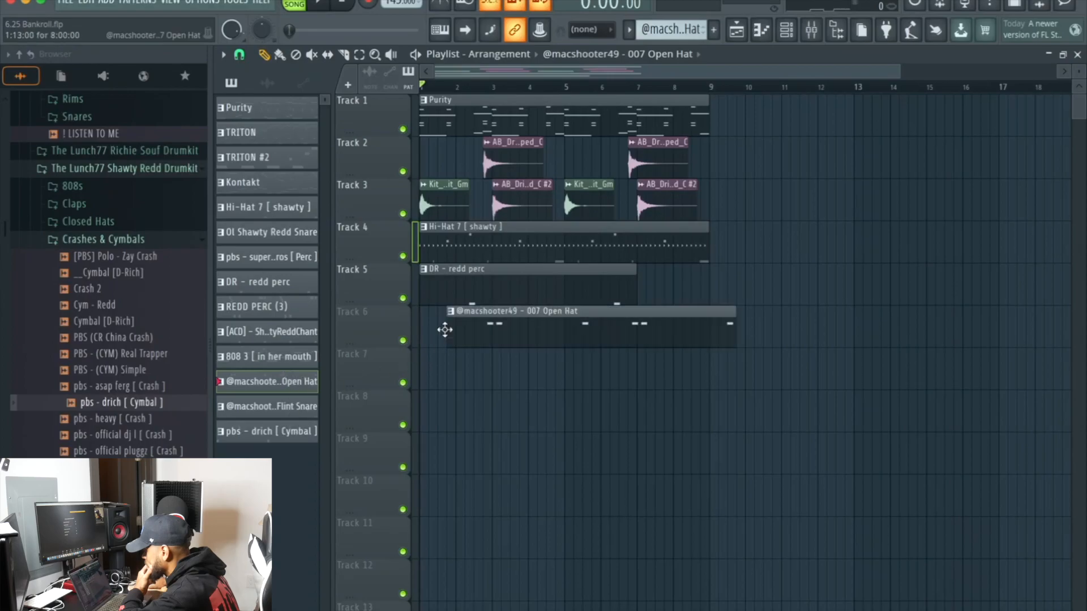
# Place DR - redd perc on Track 7, pbs - supersmashbros [ Perc ] on Track 8 and Kontakt on Track 9, all starting at bar 1
pyautogui.click(273, 286)
pyautogui.click(435, 367)
pyautogui.click(266, 257)
pyautogui.click(482, 416)
pyautogui.moveTo(482, 415); pyautogui.dragTo(437, 415)
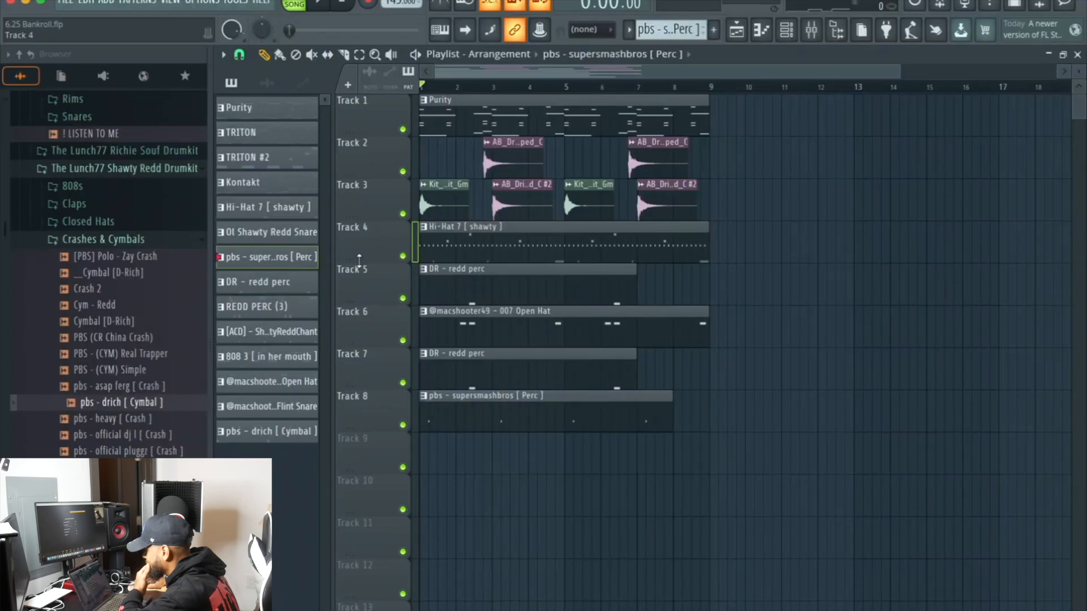
pyautogui.click(284, 176)
pyautogui.click(436, 452)
pyautogui.moveTo(435, 452); pyautogui.dragTo(429, 453)
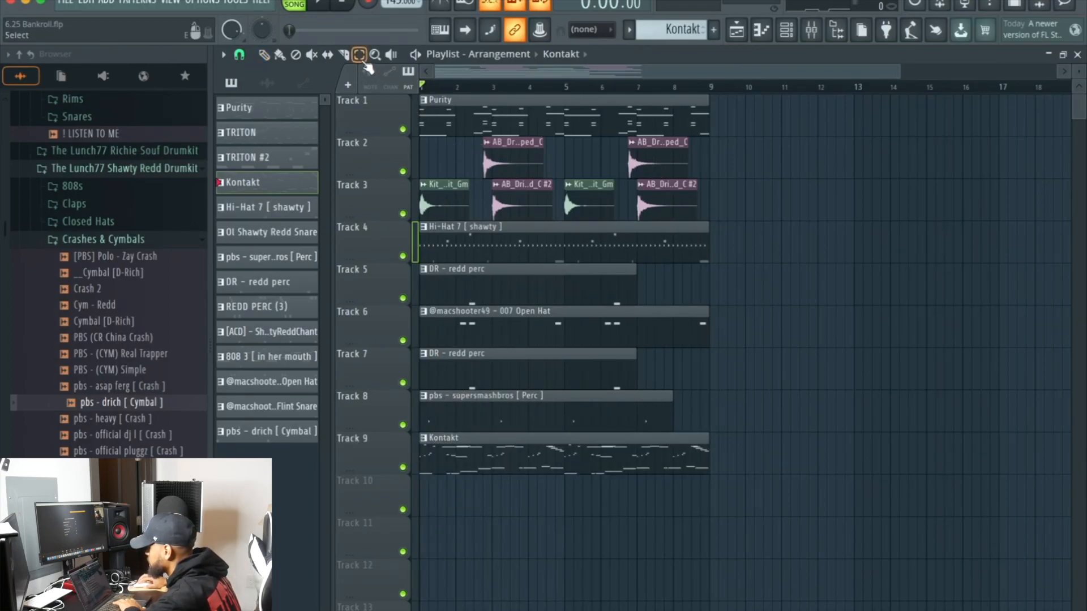
# Play the arrangement and select all the clips on Tracks 1 to 9 in the playlist
pyautogui.press('space')
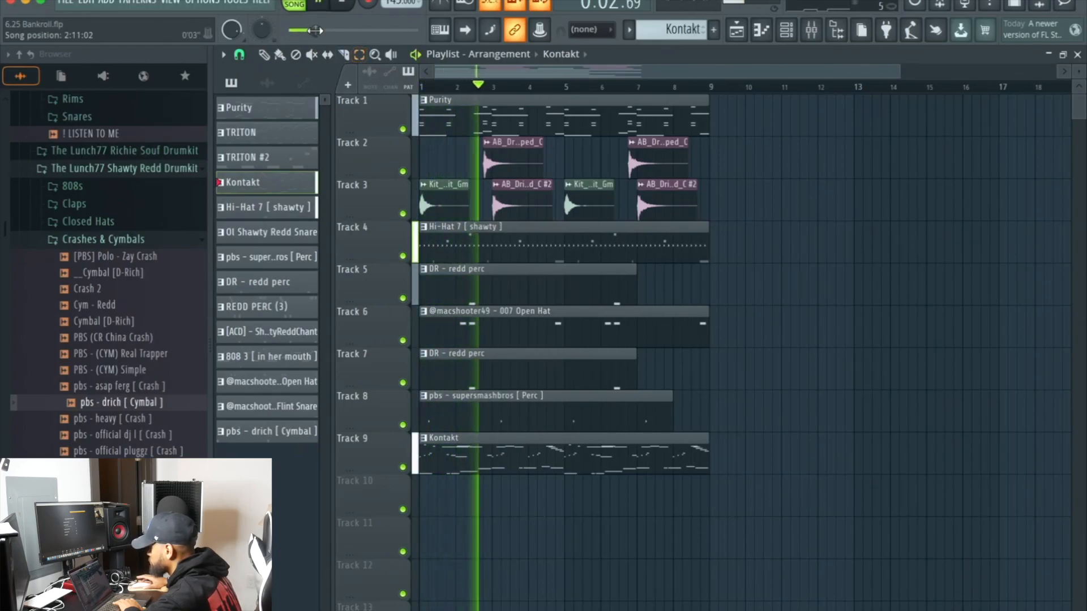
pyautogui.moveTo(708, 512); pyautogui.dragTo(419, 96)
pyautogui.click(86, 2)
pyautogui.click(99, 53)
pyautogui.click(86, 2)
pyautogui.press('Escape')
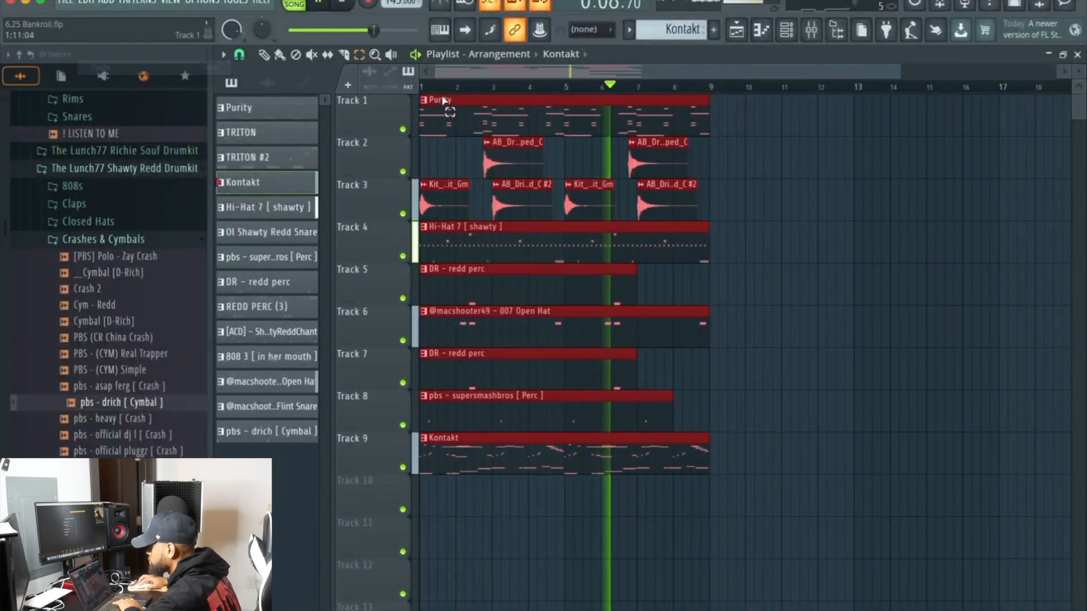
# Stop playback and place the TRITON pattern on Track 10 at bar 1
pyautogui.press('space')
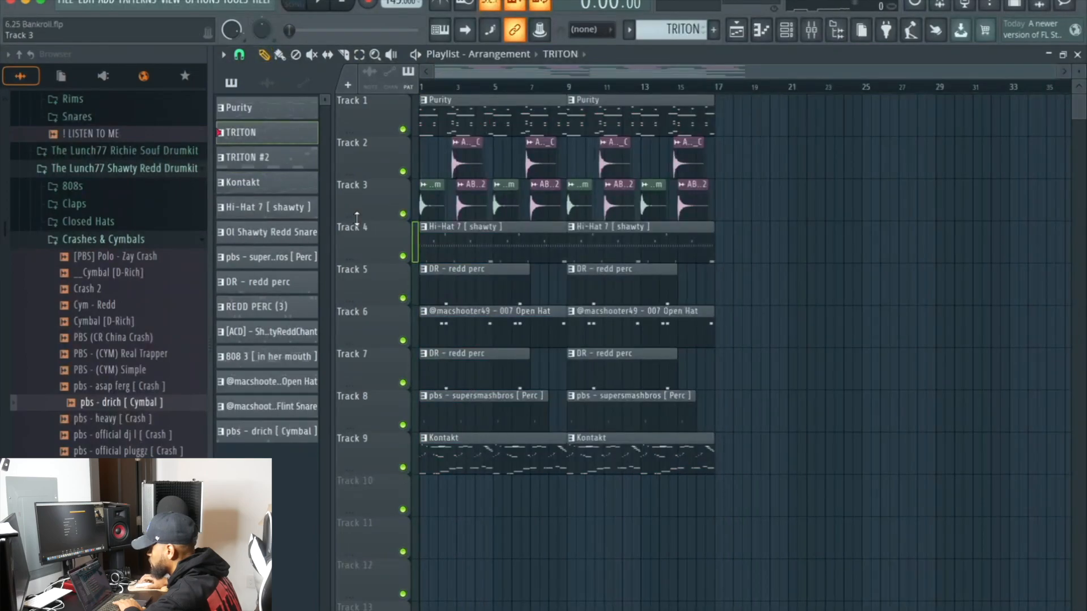
pyautogui.click(422, 494)
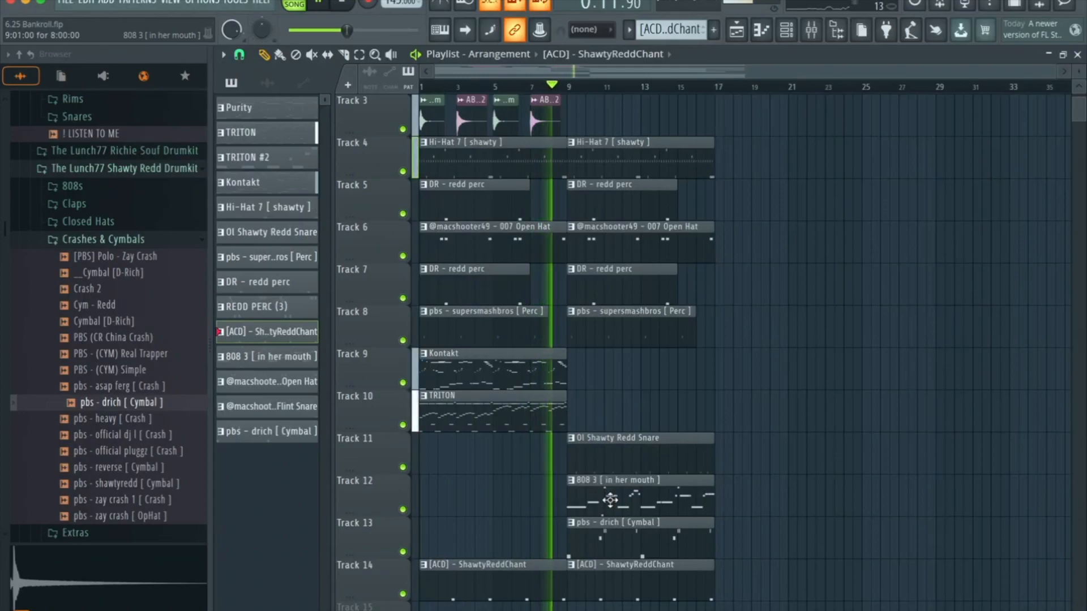
# Add a third Purity clip on Track 1 starting at bar 17 while listening, and stop playback
pyautogui.scroll(-3, 609, 500)
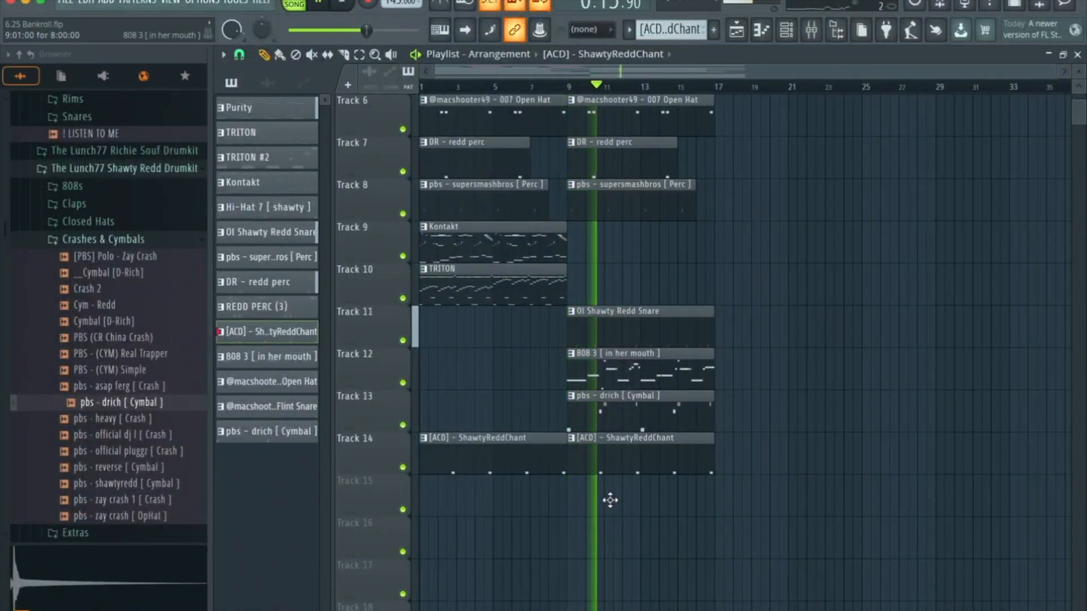
pyautogui.scroll(5, 610, 499)
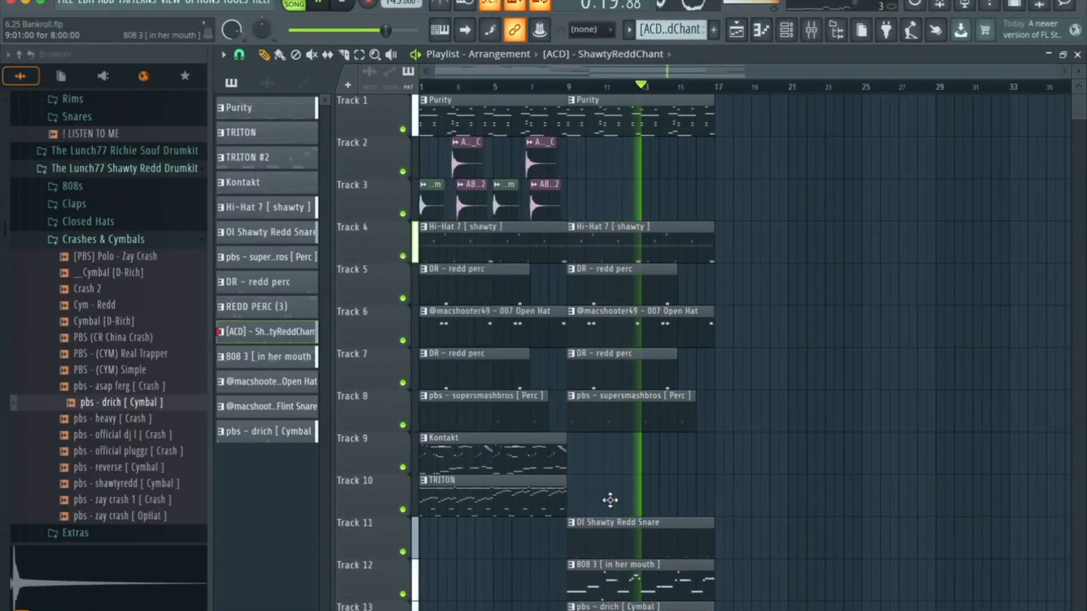
pyautogui.scroll(-1, 609, 499)
pyautogui.scroll(1, 610, 500)
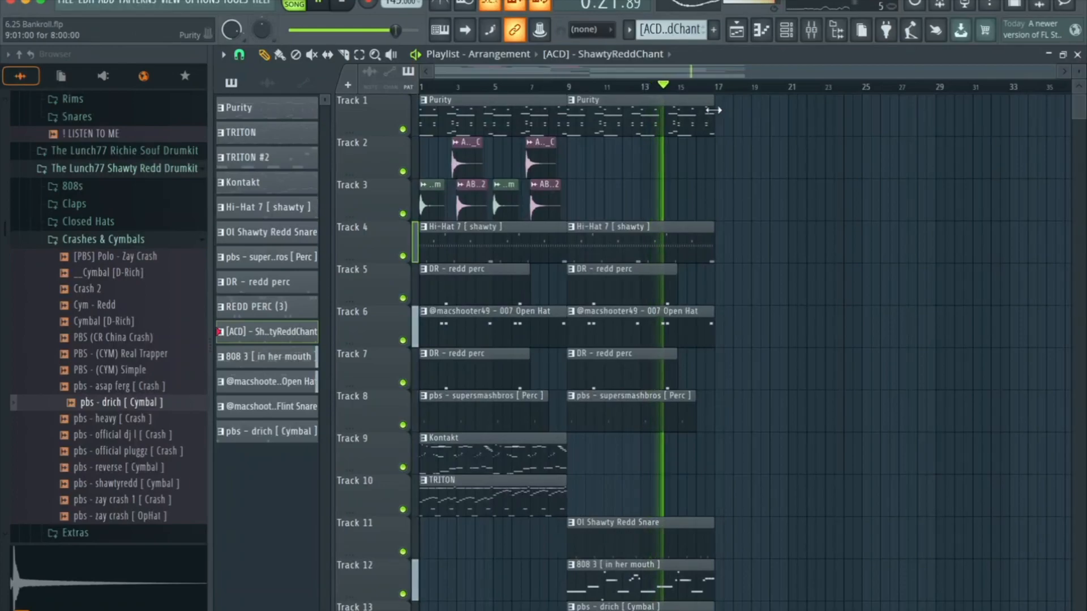
pyautogui.click(712, 110)
pyautogui.click(725, 111)
pyautogui.moveTo(748, 110); pyautogui.dragTo(739, 109)
pyautogui.scroll(-2, 724, 225)
pyautogui.scroll(2, 724, 224)
pyautogui.scroll(-3, 723, 225)
pyautogui.scroll(2, 723, 225)
pyautogui.press('space')
# Copy the clips in the bar 9 to 16 section on Tracks 4 to 14 and paste them in the playlist
pyautogui.scroll(-1, 722, 226)
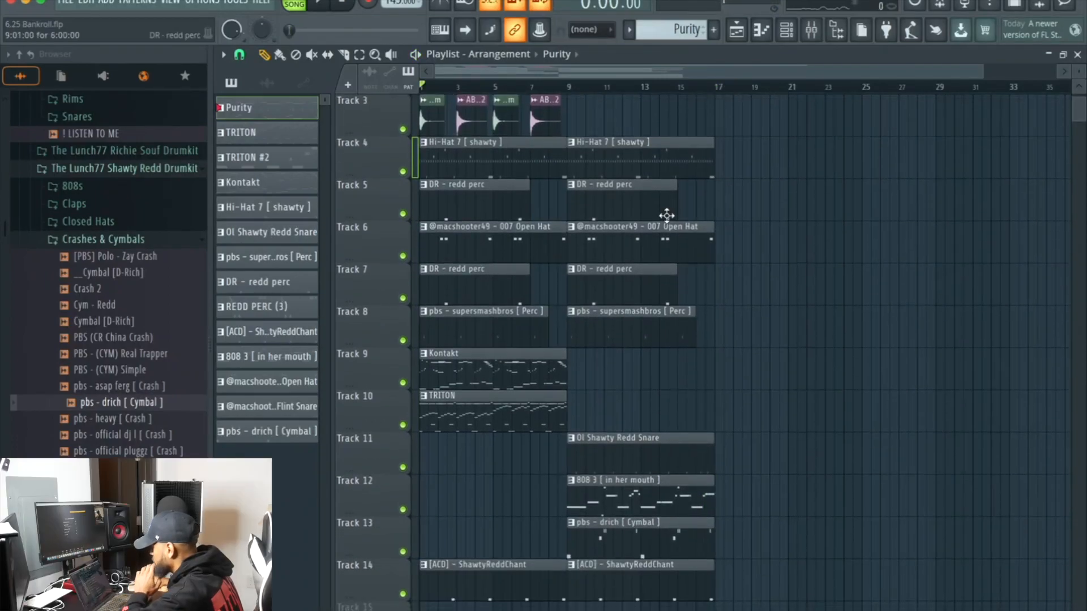
pyautogui.scroll(2, 545, 220)
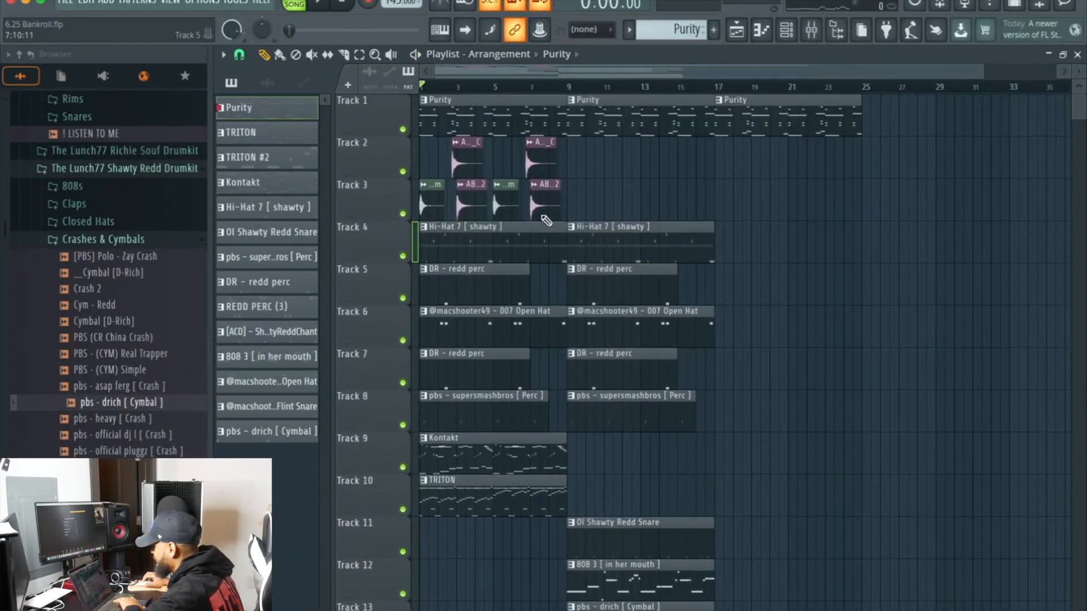
pyautogui.scroll(-1, 545, 219)
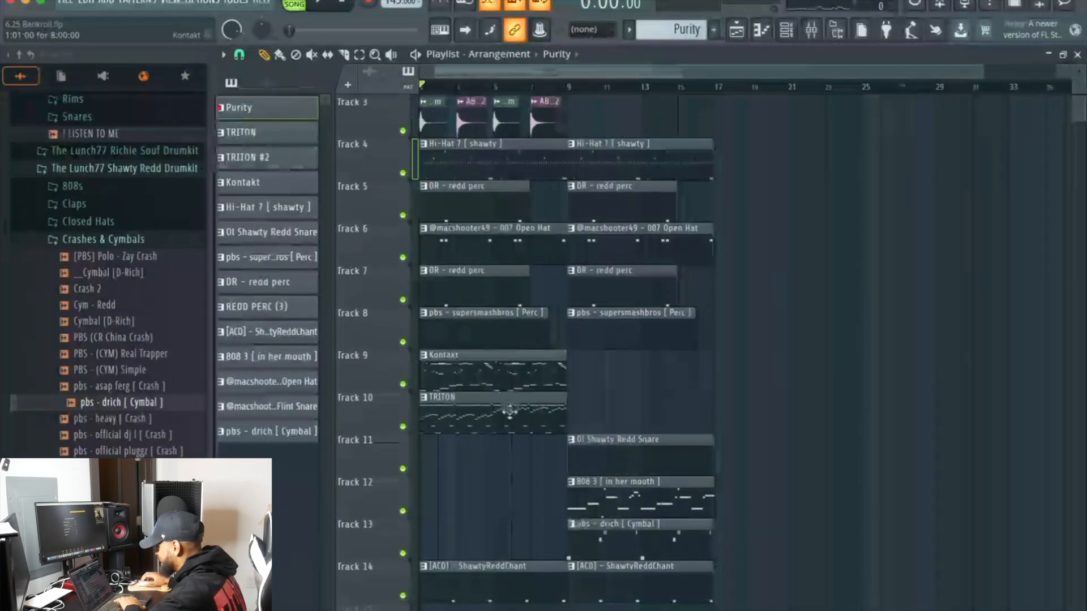
pyautogui.scroll(1, 509, 411)
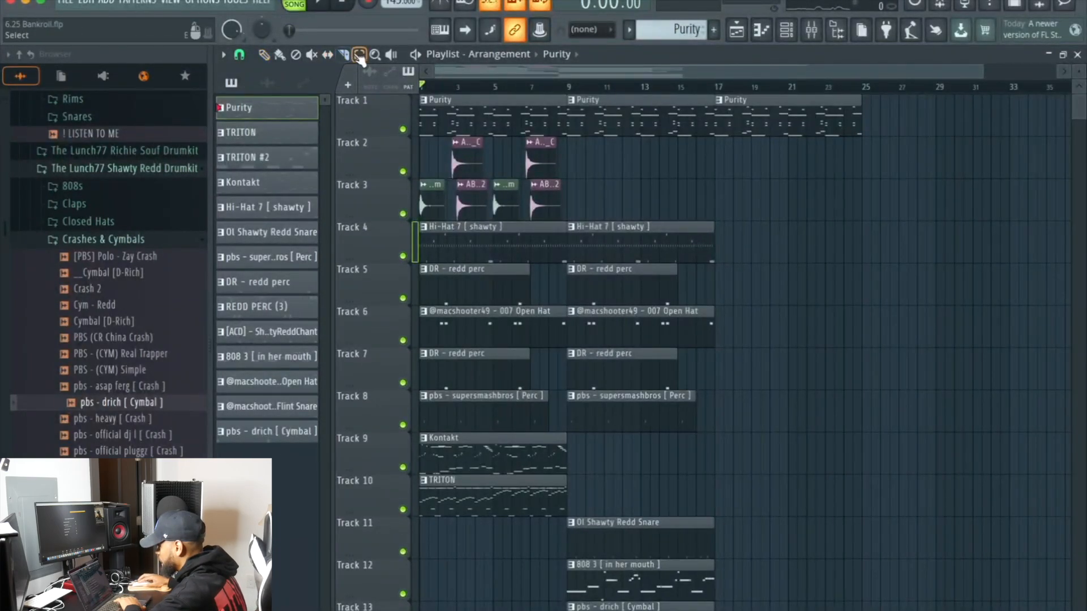
pyautogui.moveTo(568, 168); pyautogui.dragTo(713, 600)
pyautogui.moveTo(716, 484); pyautogui.dragTo(583, 95)
pyautogui.click(93, 3)
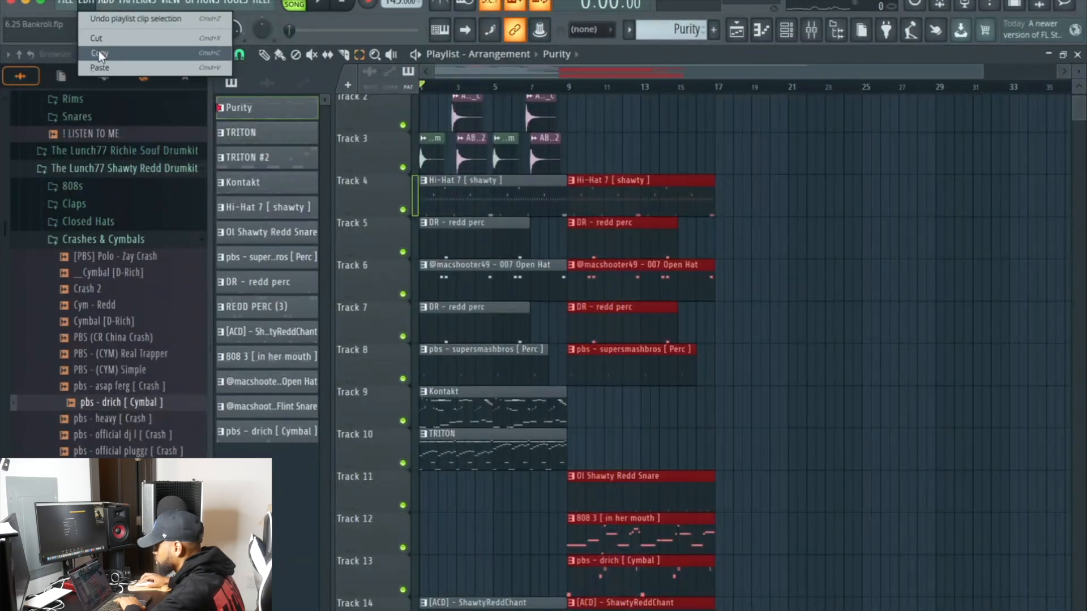
pyautogui.click(112, 72)
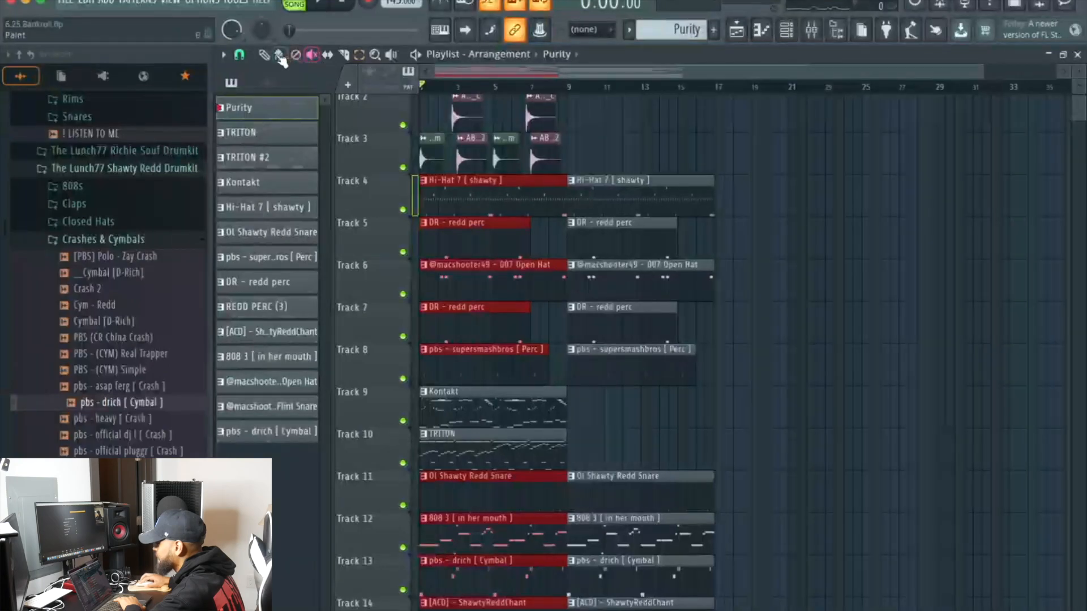
# Move the pasted drum and 808 clips so they start at bar 17, and deselect them
pyautogui.moveTo(432, 185); pyautogui.dragTo(796, 192)
pyautogui.scroll(-2, 802, 189)
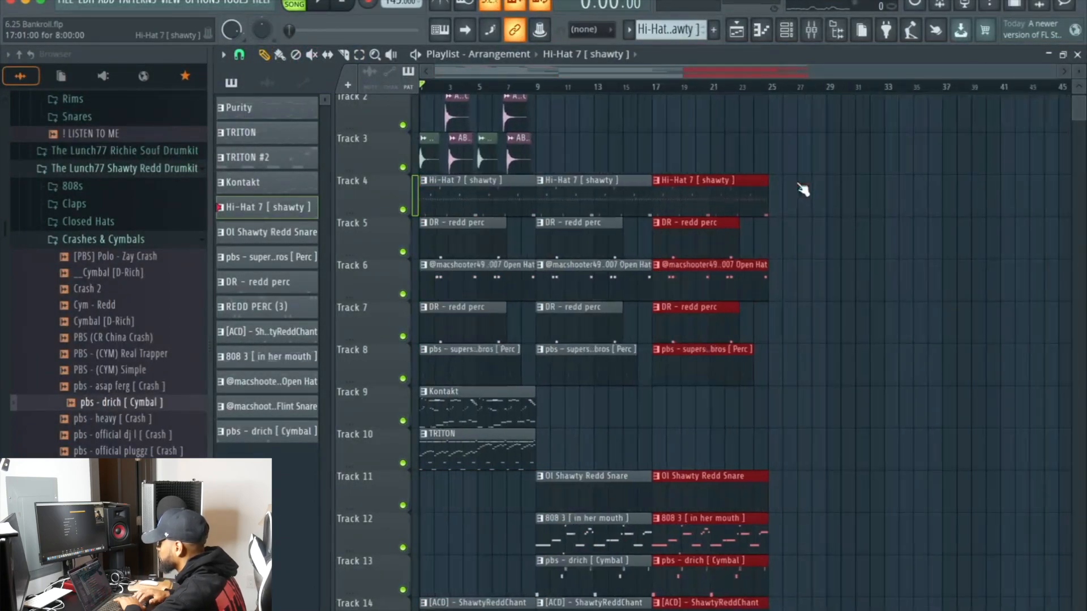
pyautogui.scroll(1, 800, 181)
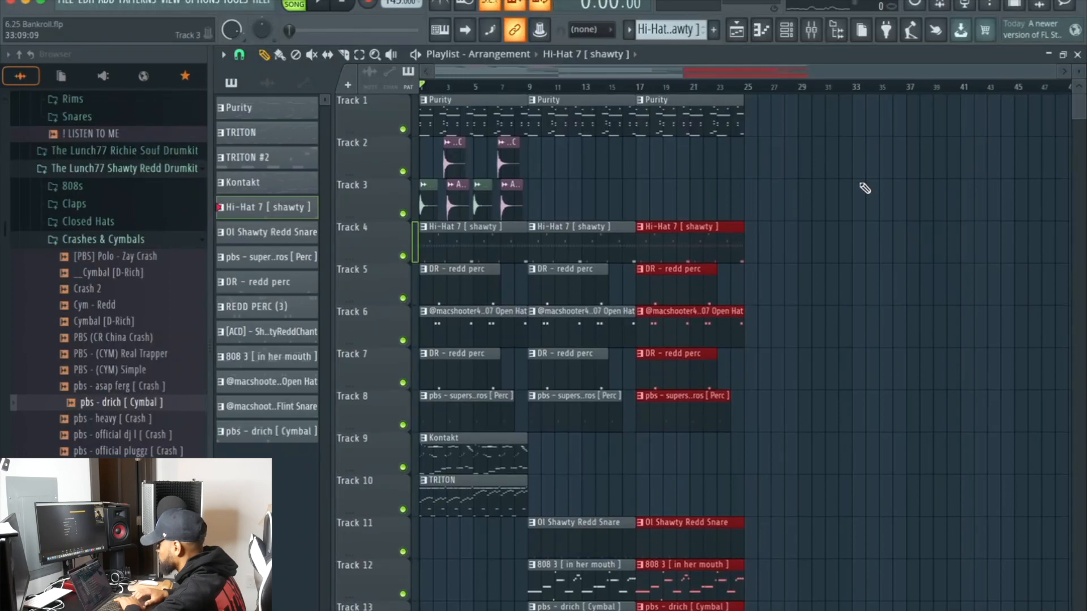
pyautogui.scroll(-4, 865, 188)
pyautogui.scroll(2, 864, 188)
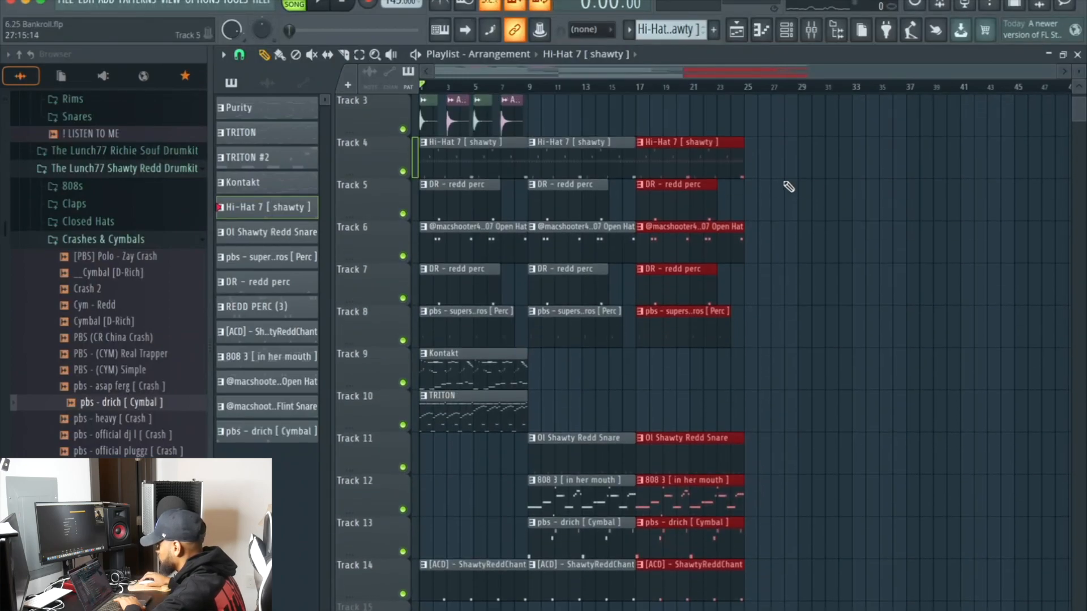
pyautogui.scroll(2, 781, 186)
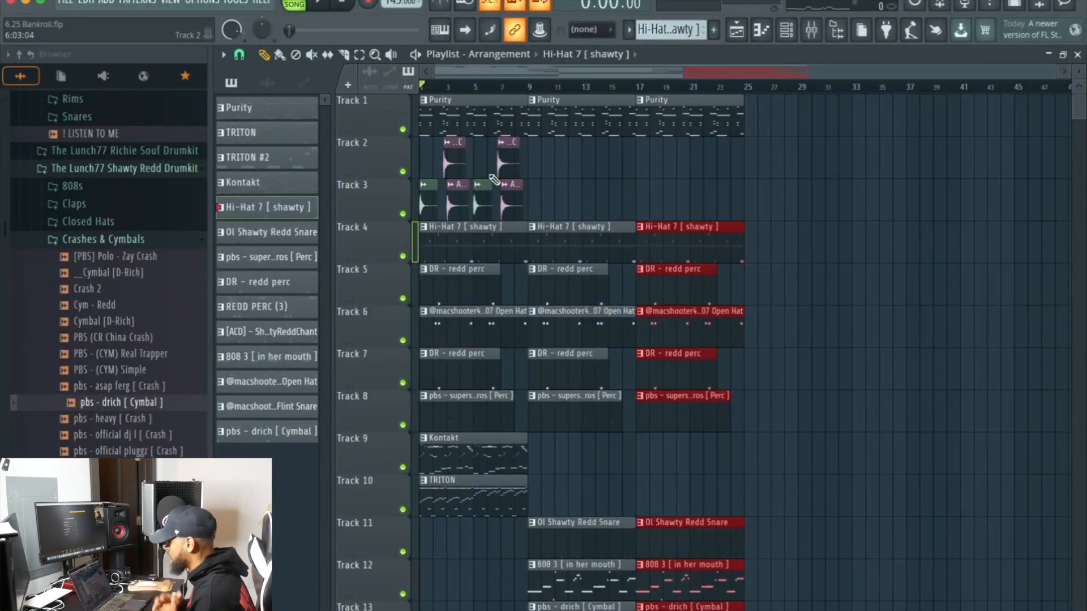
pyautogui.click(748, 203)
pyautogui.scroll(-3, 583, 206)
pyautogui.scroll(3, 583, 206)
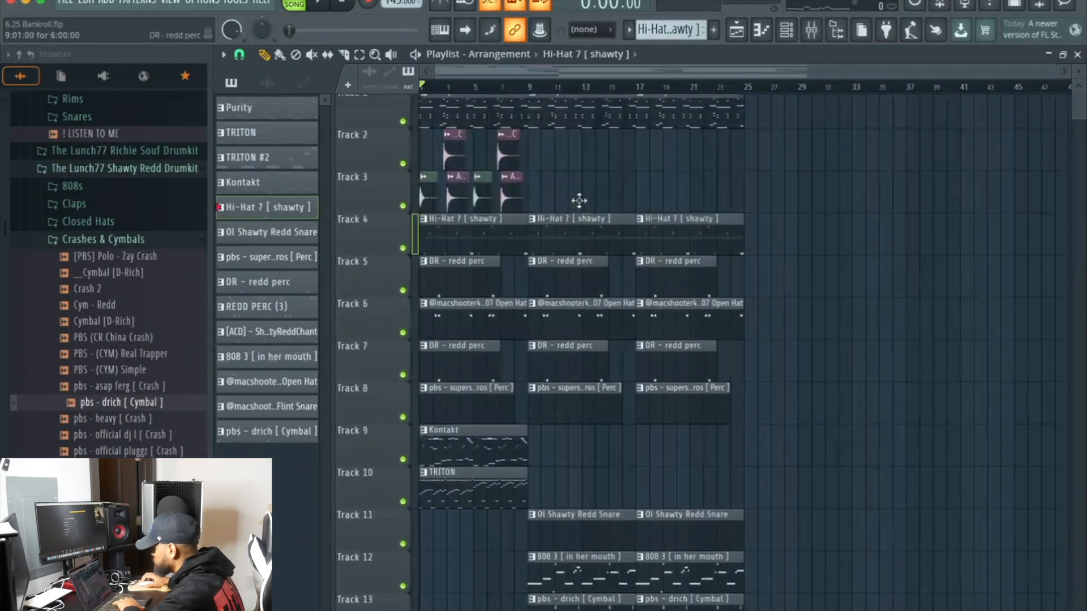
# Play the arrangement and trim the start of the second 808 3 [ in her mouth ] clip on Track 12 to bar 18
pyautogui.press('space')
pyautogui.scroll(-1, 620, 286)
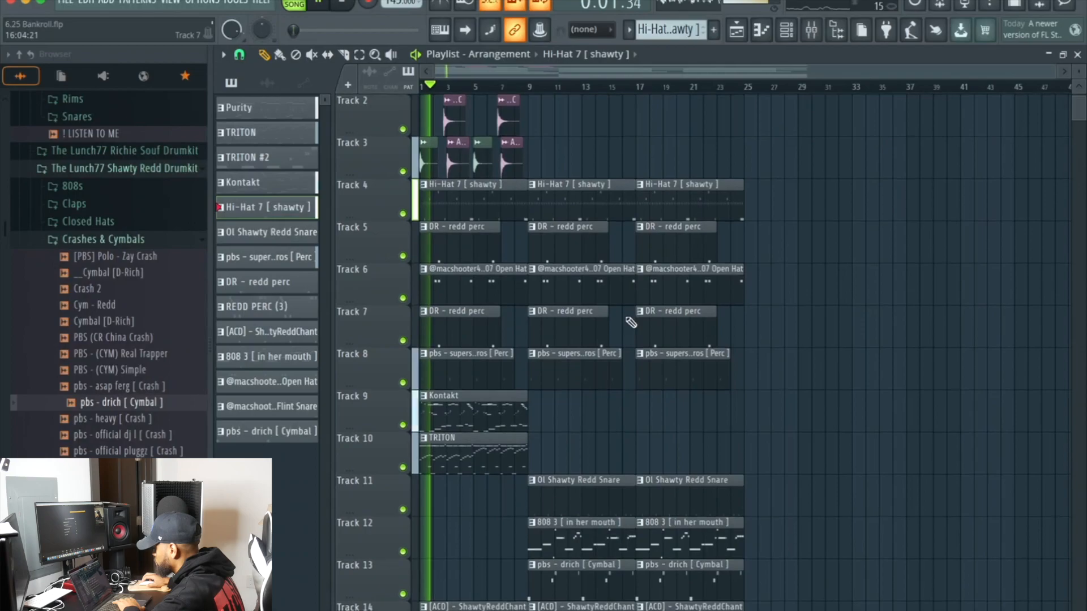
pyautogui.moveTo(649, 538)
pyautogui.mouseDown()
pyautogui.moveTo(679, 535)
pyautogui.moveTo(642, 535)
pyautogui.moveTo(656, 536)
pyautogui.mouseUp()
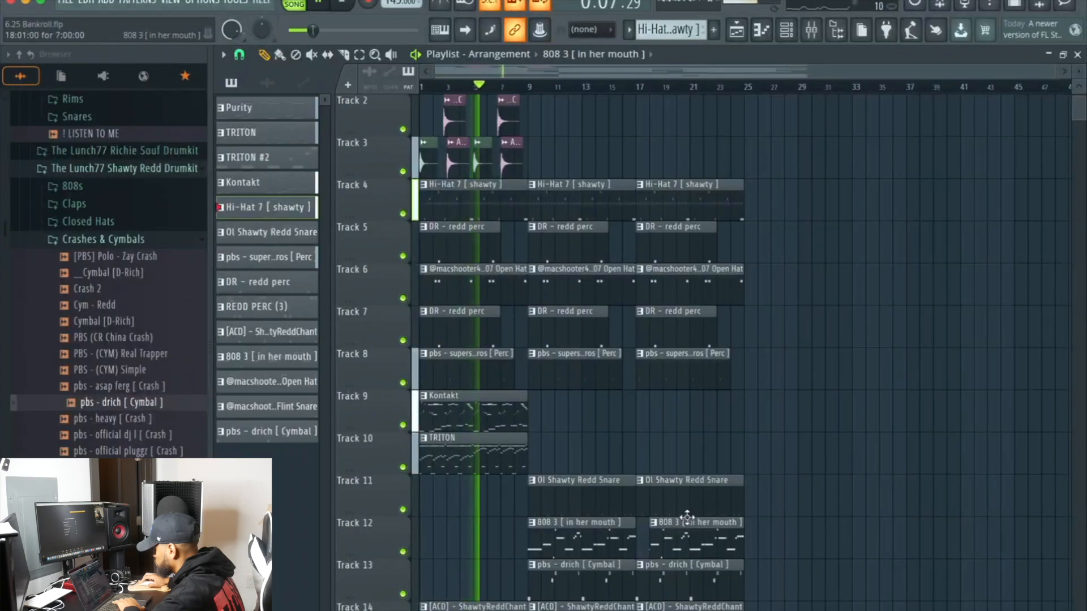
# Place another TRITON clip on Track 10 starting at bar 17
pyautogui.scroll(-1, 552, 426)
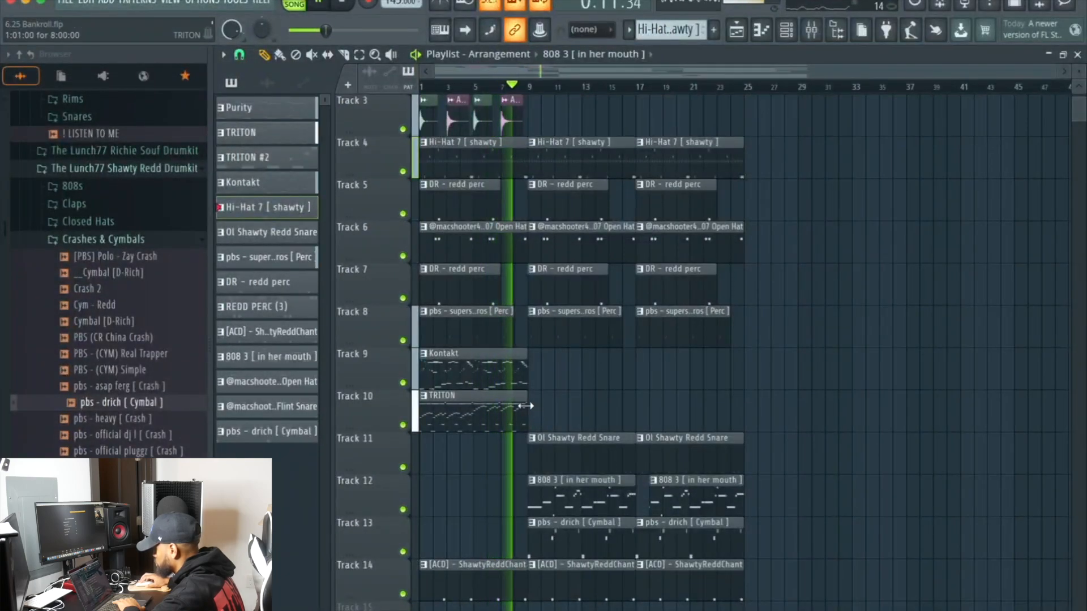
pyautogui.click(525, 406)
pyautogui.click(638, 408)
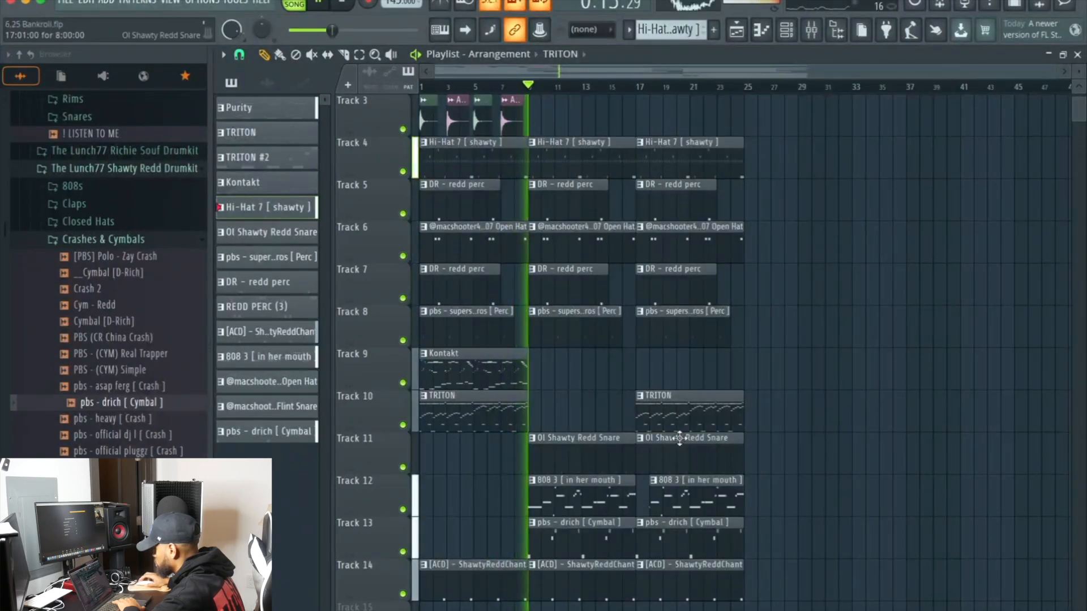
# Place the Minecraft Flint Snare pattern on Track 15 at bar 17
pyautogui.scroll(2, 675, 453)
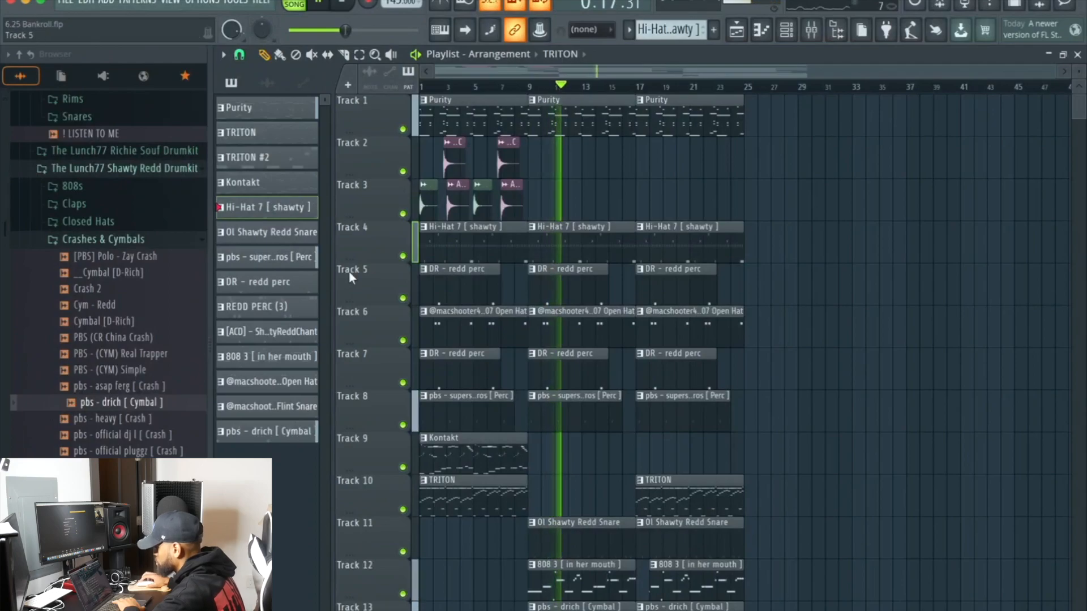
pyautogui.scroll(-1, 326, 354)
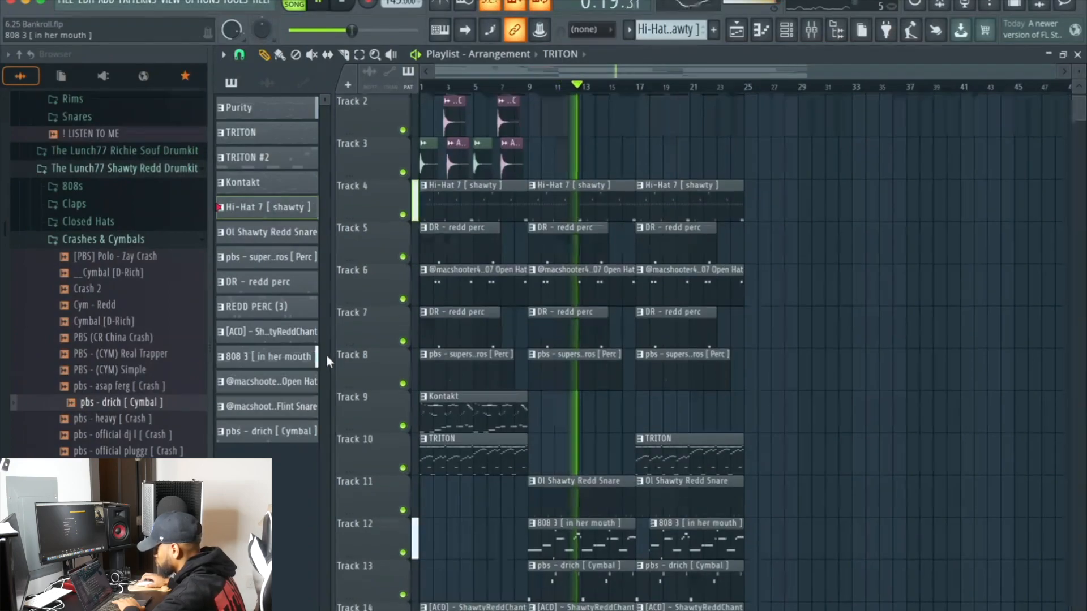
pyautogui.click(300, 406)
pyautogui.scroll(-5, 486, 386)
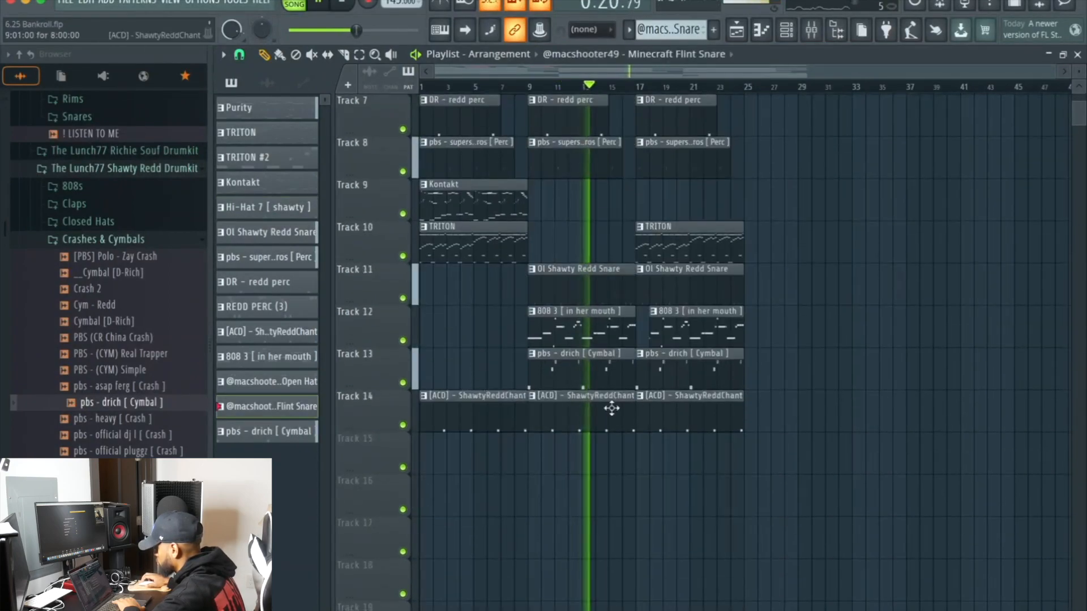
pyautogui.click(645, 447)
pyautogui.scroll(6, 726, 390)
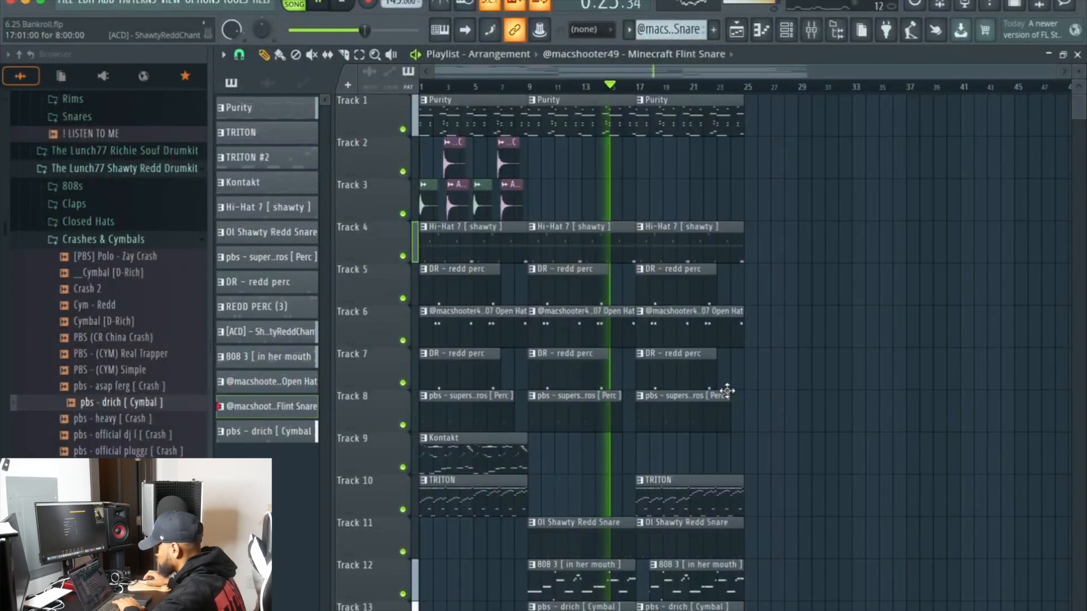
pyautogui.scroll(-6, 727, 390)
pyautogui.scroll(5, 727, 390)
pyautogui.scroll(-6, 726, 389)
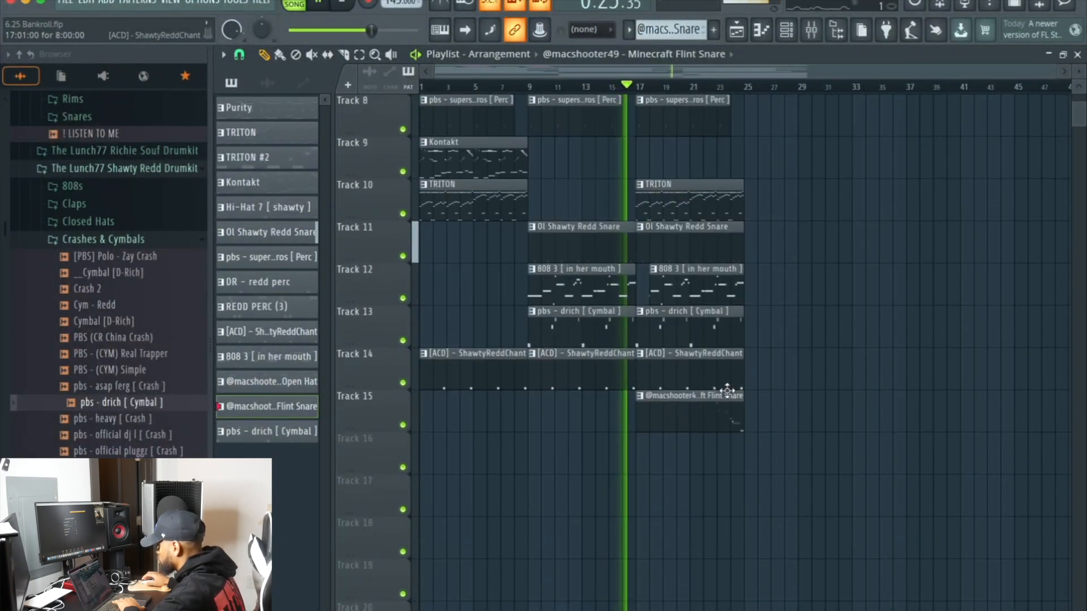
pyautogui.scroll(5, 727, 390)
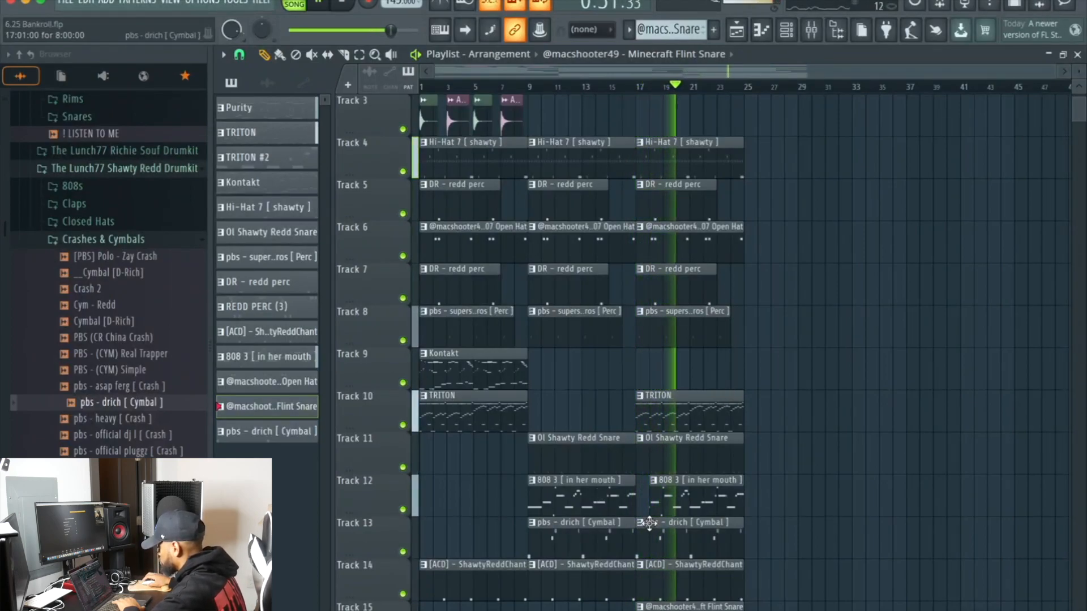
# Place the TRITON #2 pattern on Track 9 at bar 17
pyautogui.scroll(2, 687, 481)
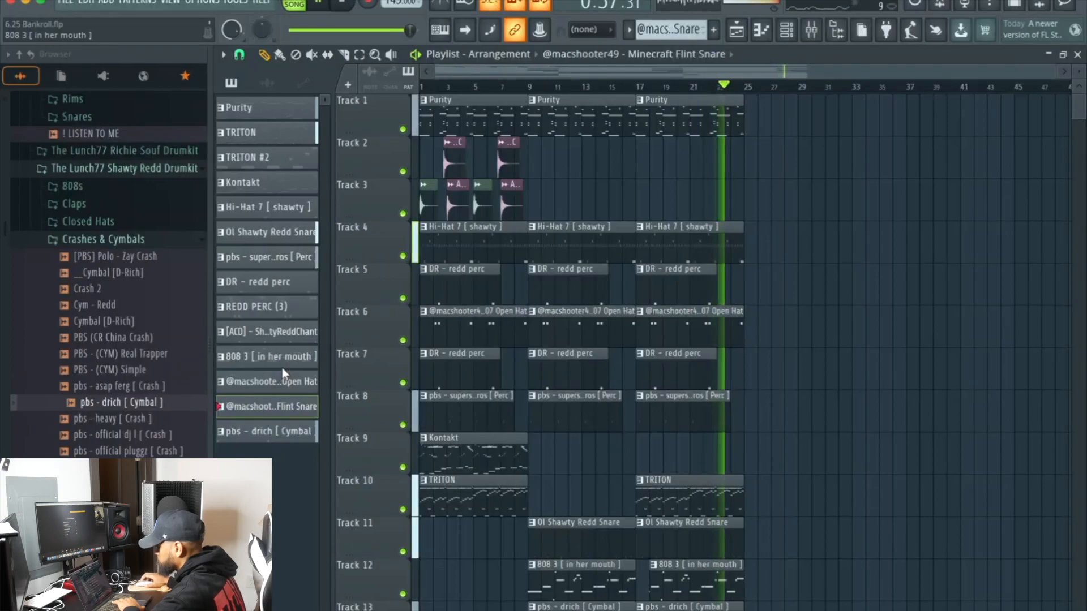
pyautogui.click(264, 162)
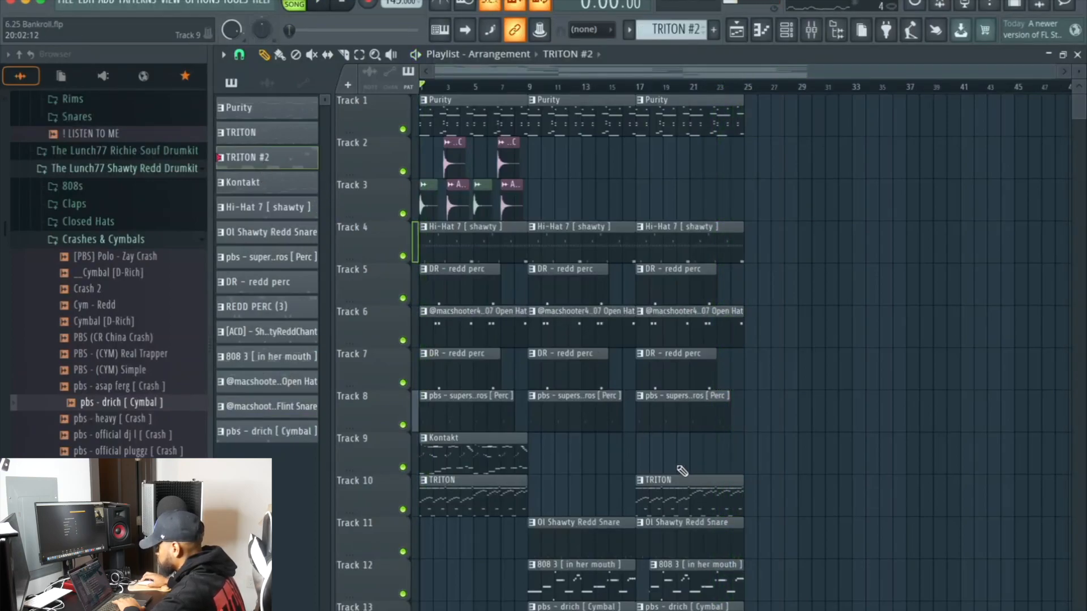
pyautogui.click(641, 454)
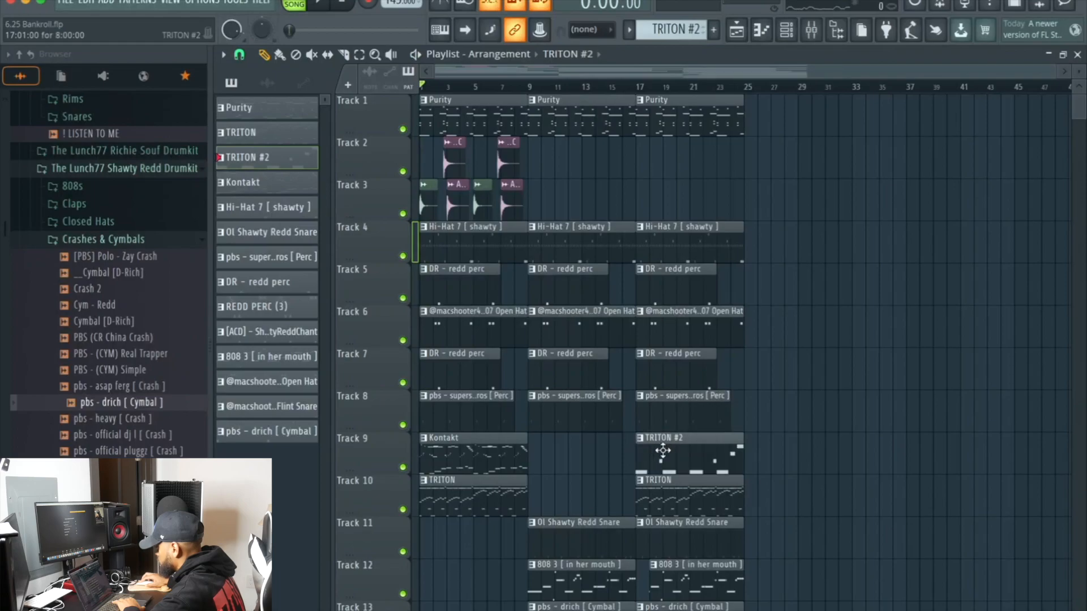
pyautogui.scroll(-2, 687, 450)
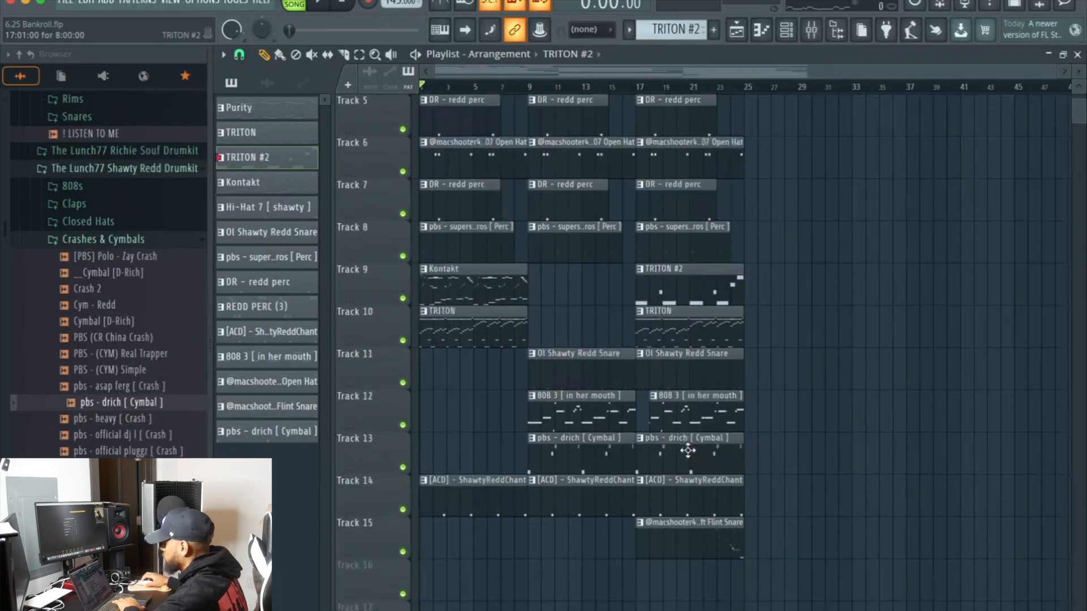
pyautogui.scroll(2, 687, 450)
pyautogui.scroll(-4, 687, 450)
pyautogui.scroll(4, 687, 451)
# Duplicate all the clips in the bar 1 to 8 section by copy and paste, and move the copies to start at bar 25
pyautogui.scroll(-1, 388, 113)
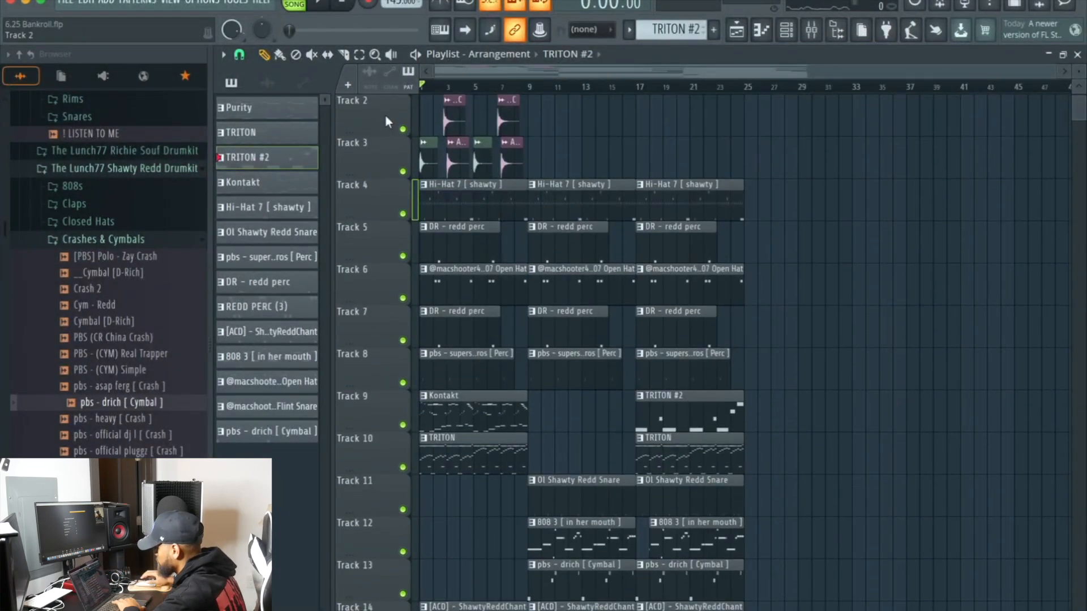
pyautogui.scroll(1, 385, 121)
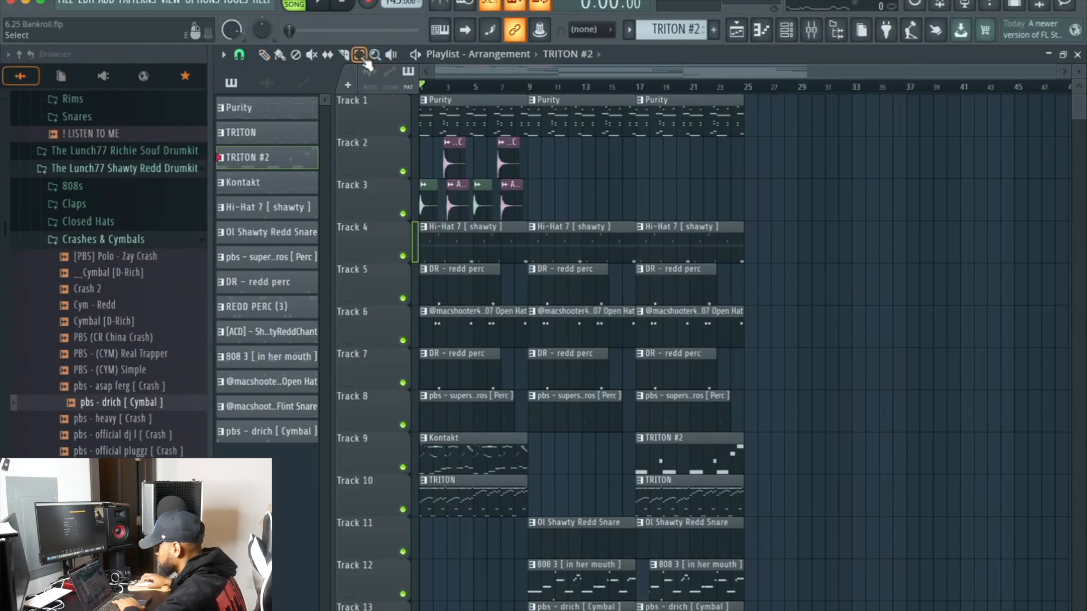
pyautogui.scroll(-4, 384, 203)
pyautogui.moveTo(519, 447); pyautogui.dragTo(382, 12)
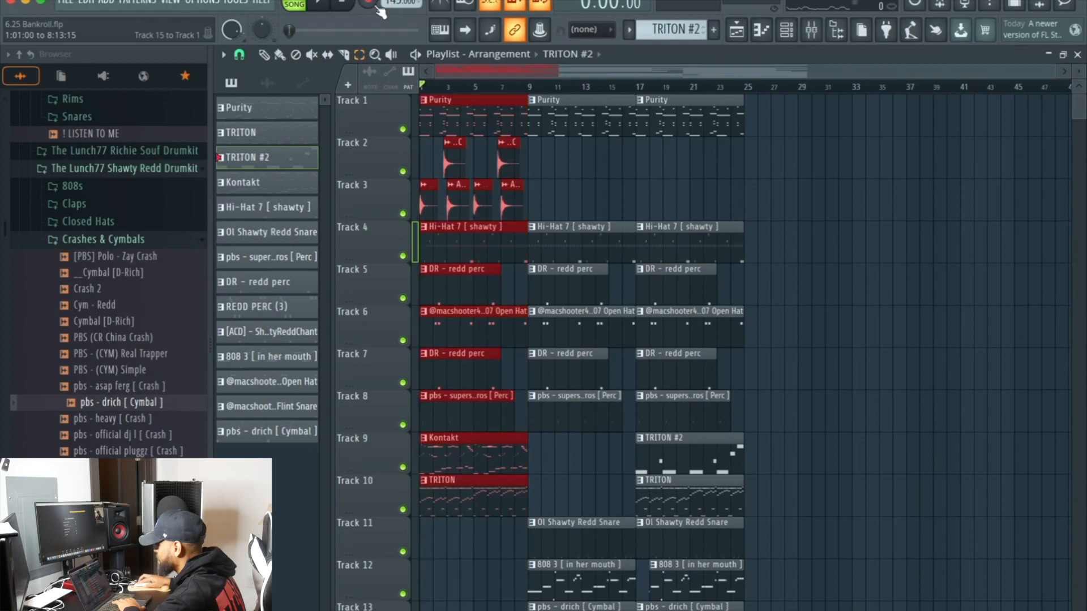
pyautogui.click(88, 5)
pyautogui.click(88, 6)
pyautogui.click(89, 5)
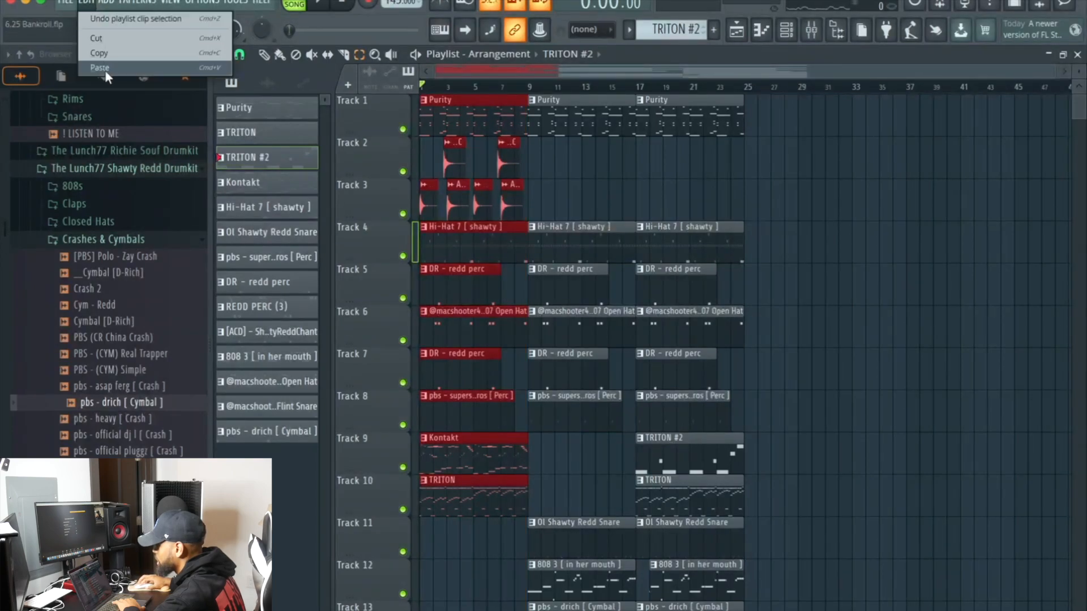
pyautogui.click(104, 67)
pyautogui.moveTo(430, 106); pyautogui.dragTo(758, 122)
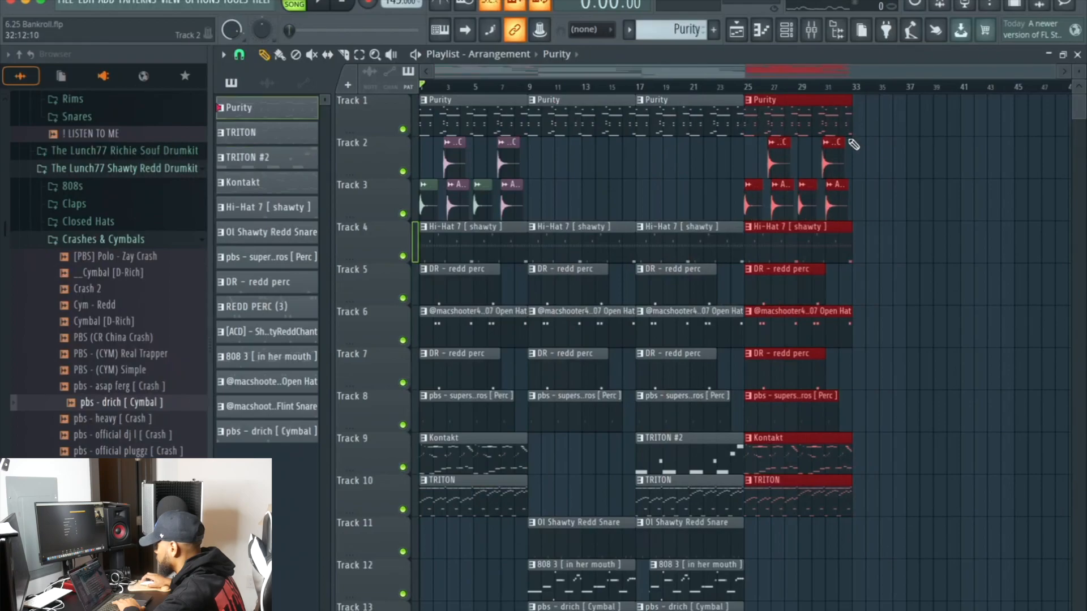
# Deselect the copied clips and place the pbs - drich Cymbal pattern on Track 13 and the Minecraft Flint Snare pattern on Track 15 at bar 25
pyautogui.scroll(-4, 853, 145)
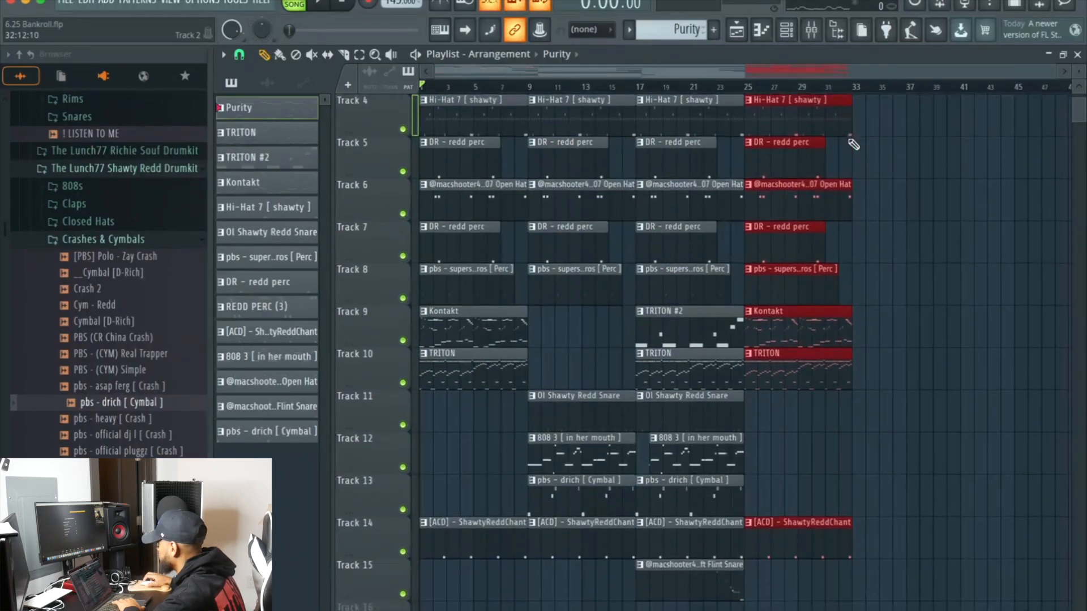
pyautogui.moveTo(1013, 221); pyautogui.dragTo(906, 260)
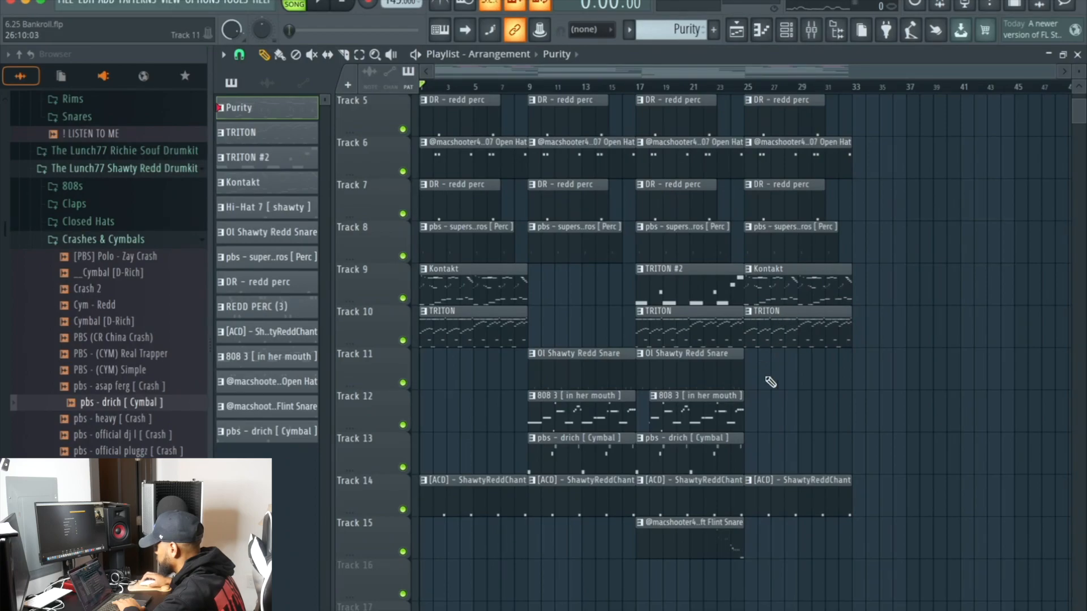
pyautogui.click(770, 449)
pyautogui.click(738, 543)
pyautogui.click(767, 535)
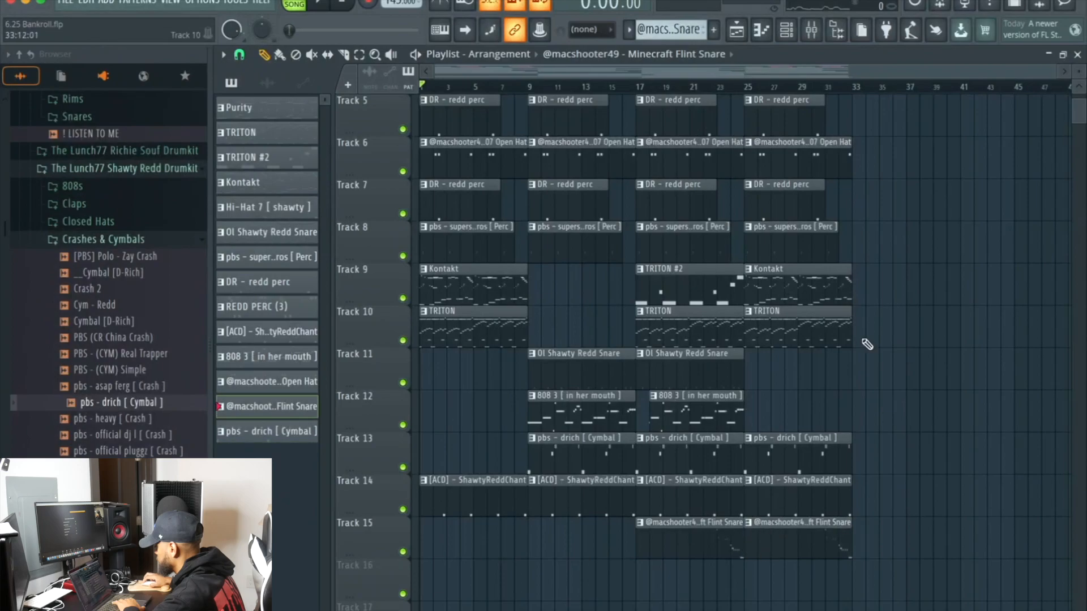
# Place the TRITON #2 pattern on Track 16 and the Ol Shawty Redd Snare pattern on Track 11, both at bar 25
pyautogui.scroll(-5, 999, 184)
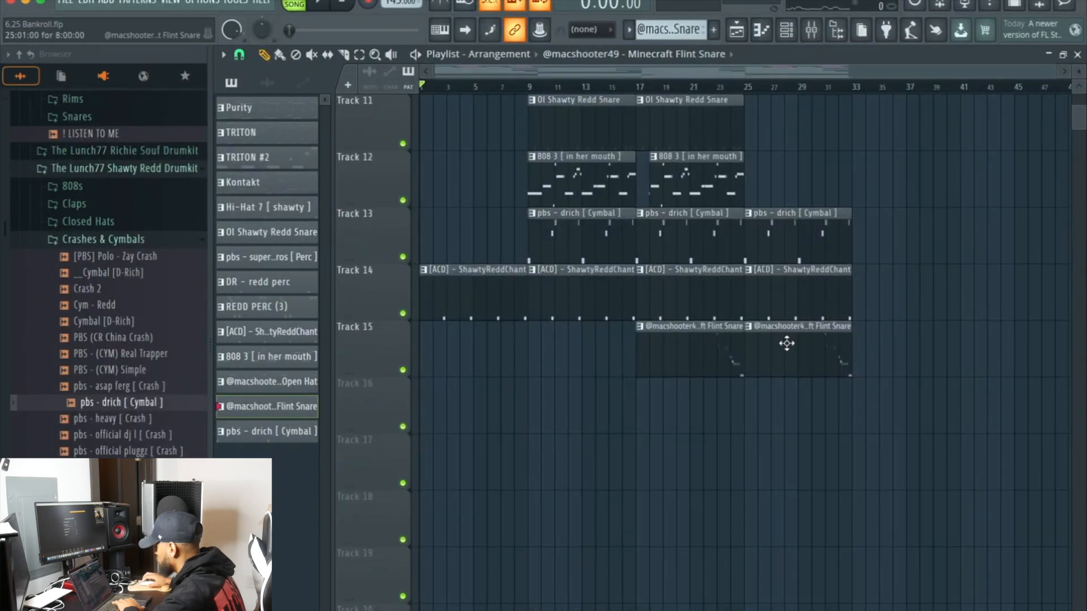
pyautogui.scroll(10, 735, 345)
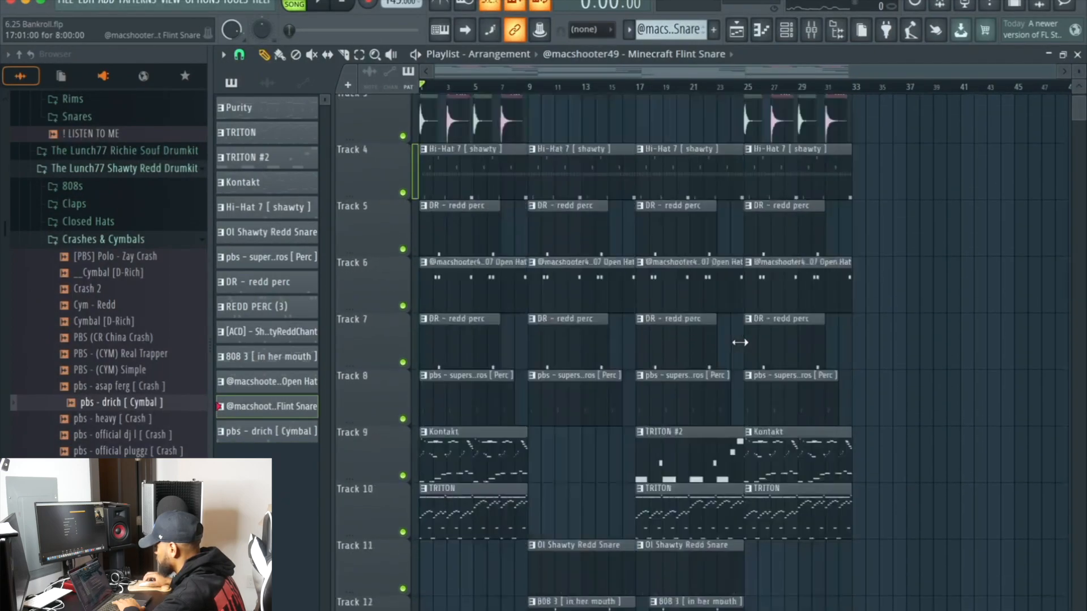
pyautogui.scroll(-10, 739, 343)
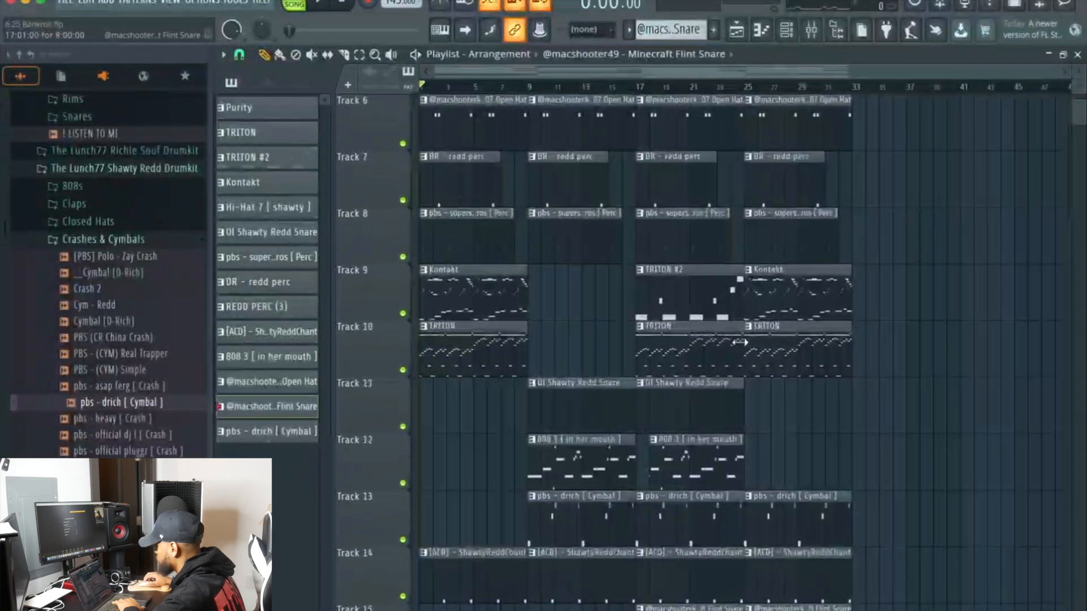
pyautogui.scroll(8, 740, 342)
pyautogui.scroll(-2, 740, 342)
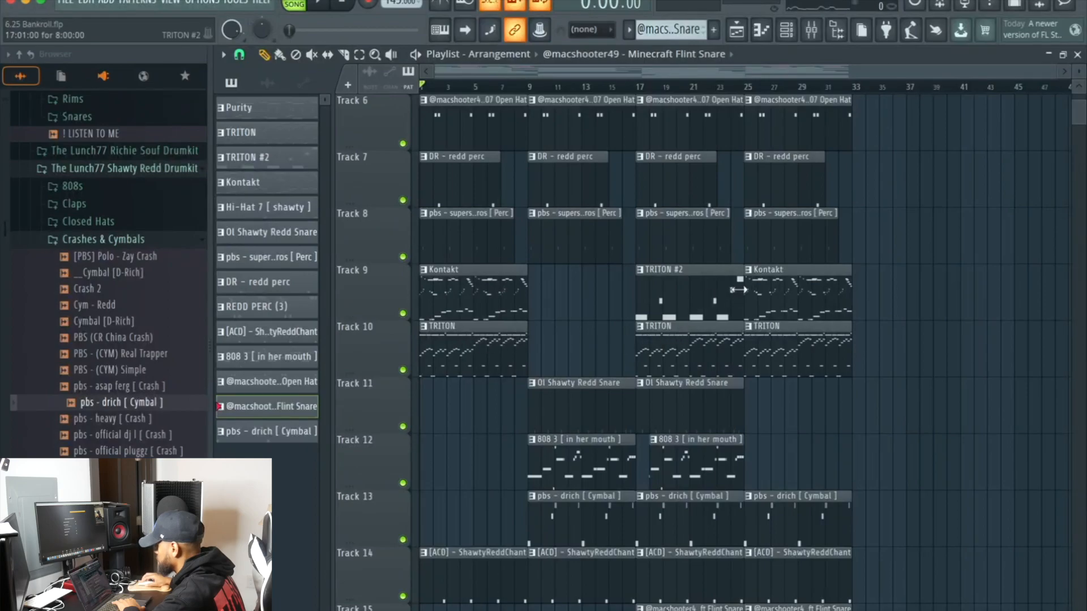
pyautogui.scroll(-3, 765, 336)
pyautogui.click(754, 507)
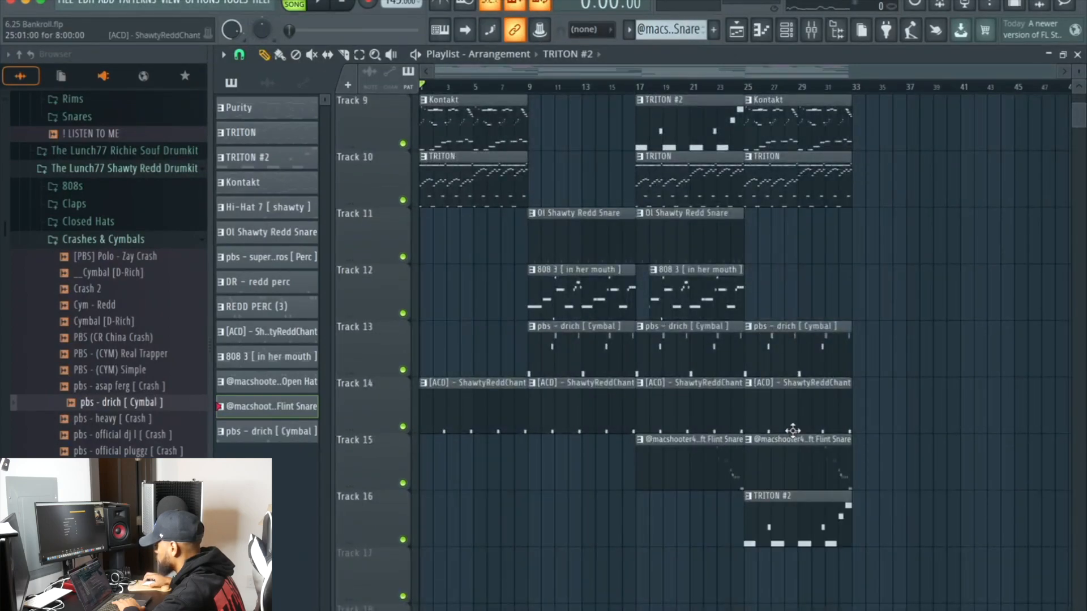
pyautogui.scroll(2, 758, 316)
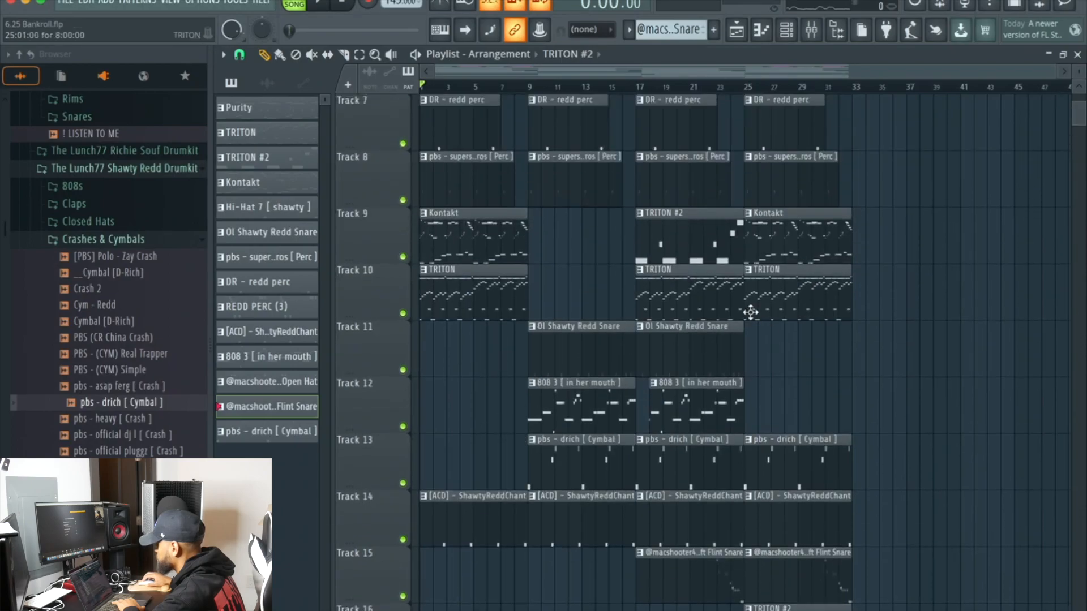
pyautogui.click(756, 348)
# Play back the arrangement through the section ending at bar 33 and check its clips on all tracks
pyautogui.press('space')
pyautogui.scroll(6, 862, 280)
pyautogui.scroll(-1, 861, 281)
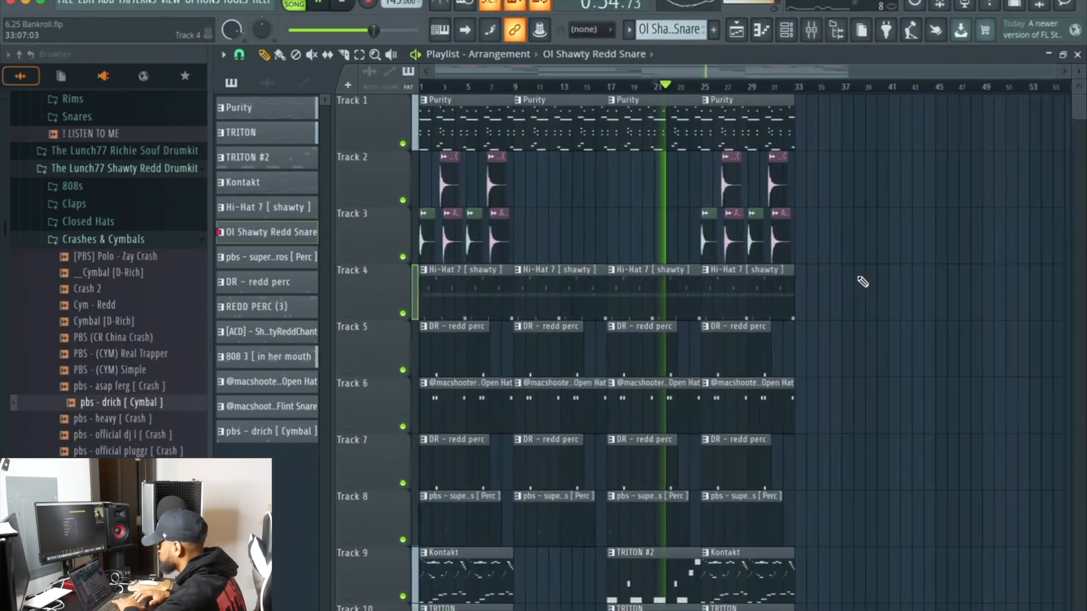
pyautogui.scroll(-4, 861, 282)
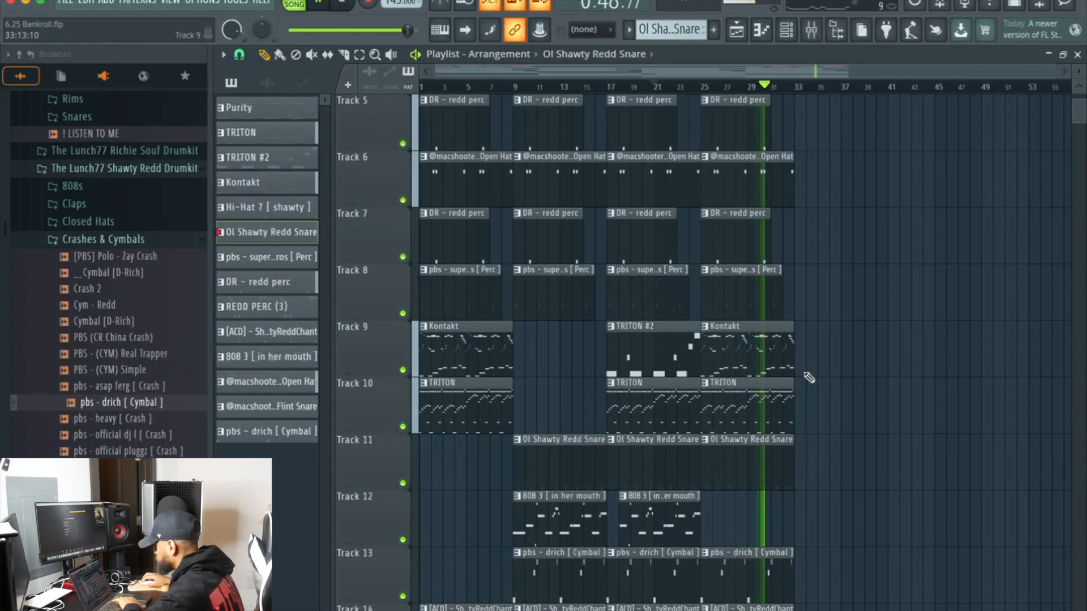
pyautogui.scroll(2, 808, 378)
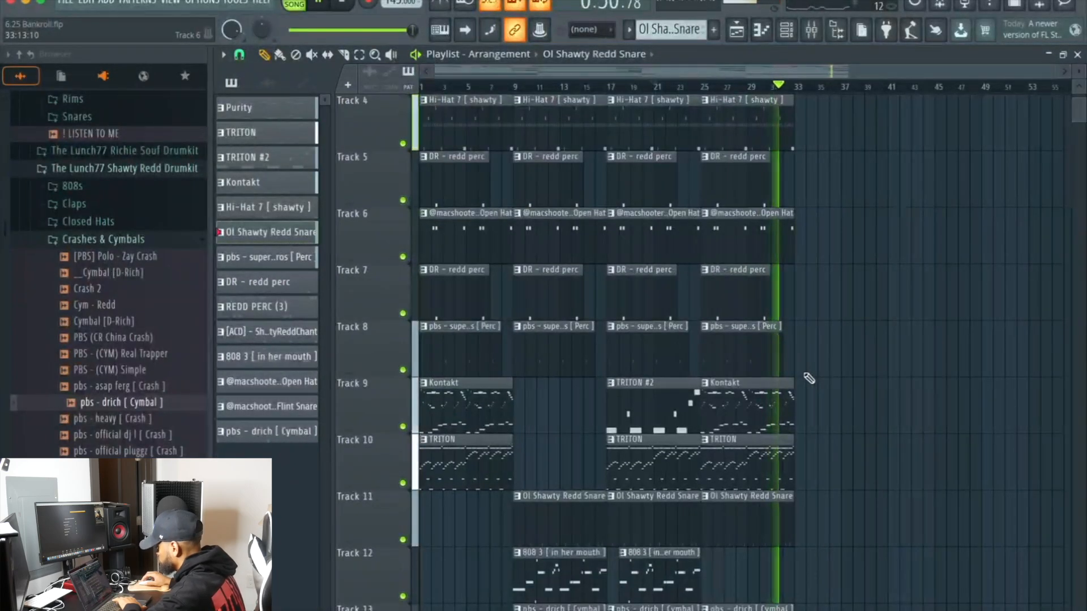
pyautogui.scroll(-3, 809, 379)
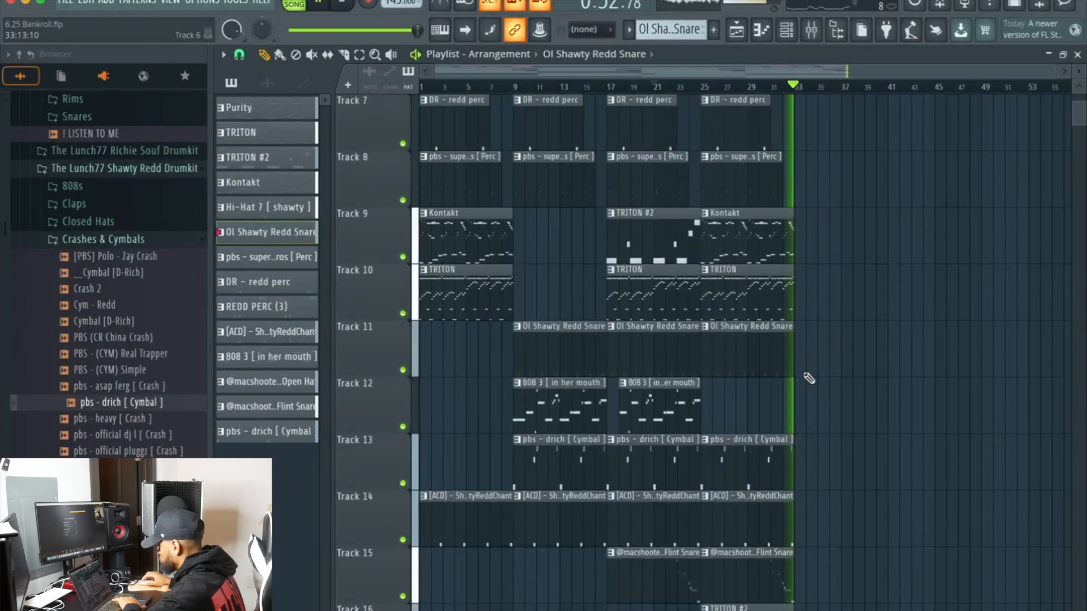
pyautogui.scroll(6, 809, 379)
pyautogui.scroll(-10, 809, 378)
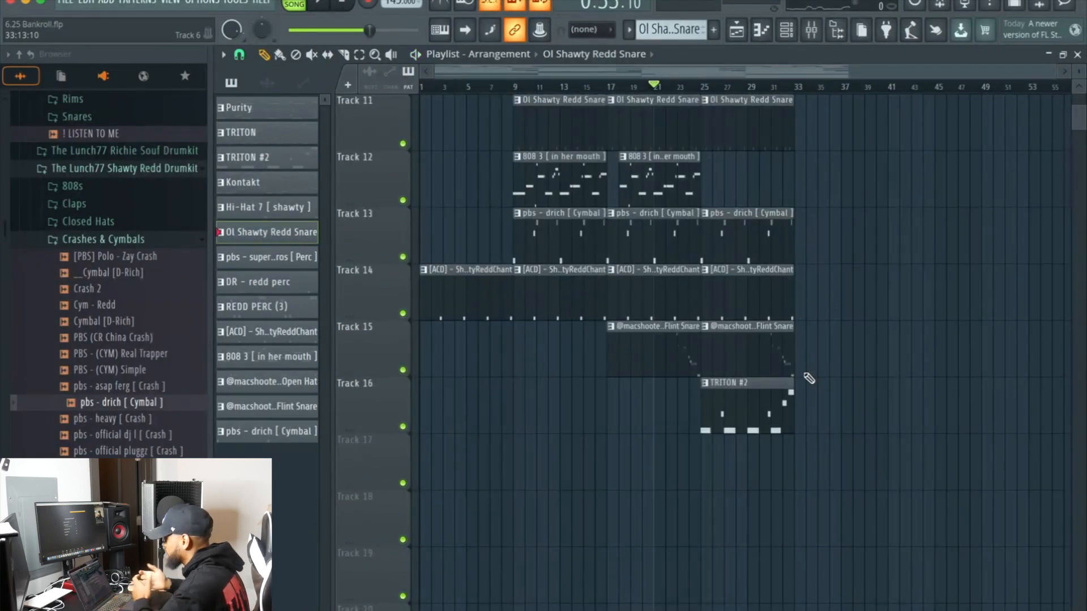
pyautogui.scroll(5, 809, 378)
# Slice the 808 3 clip on Track 12 at bar 23 and place a copy of the cut piece at bar 31
pyautogui.scroll(1, 809, 379)
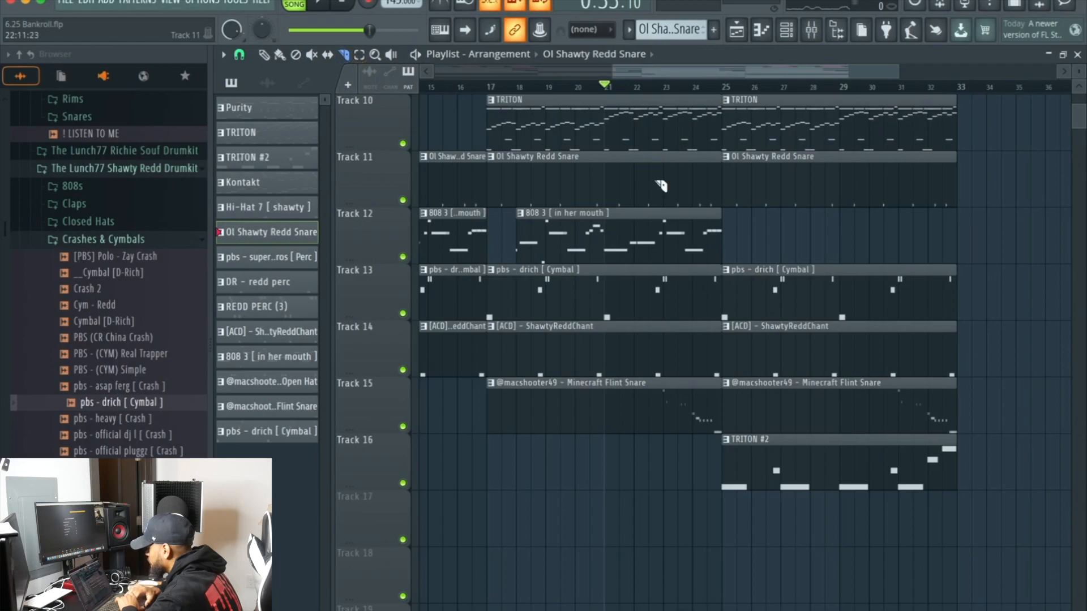
pyautogui.scroll(4, 684, 212)
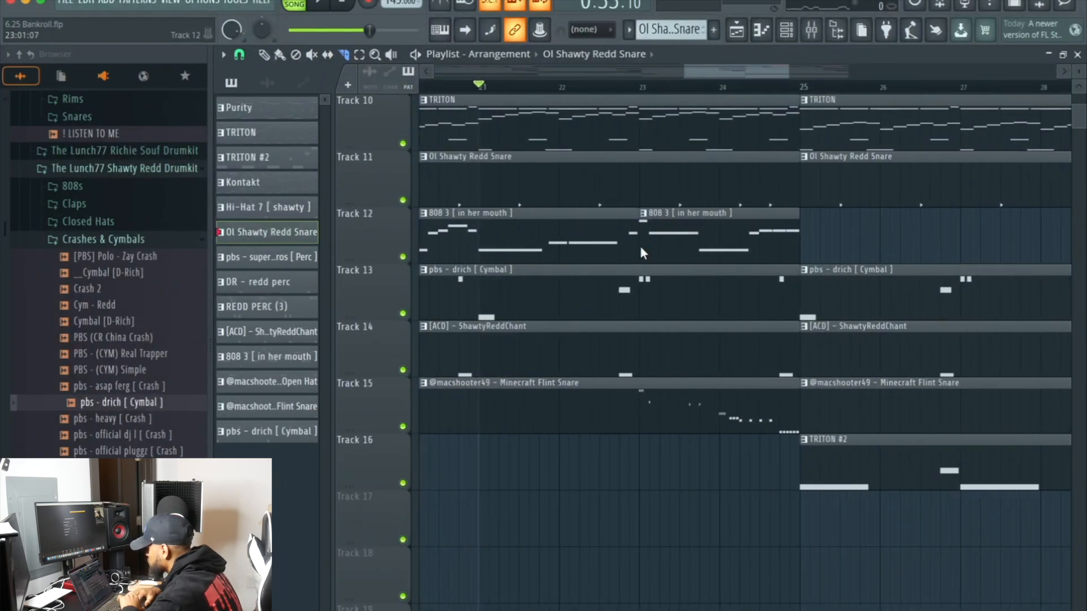
pyautogui.scroll(-6, 641, 253)
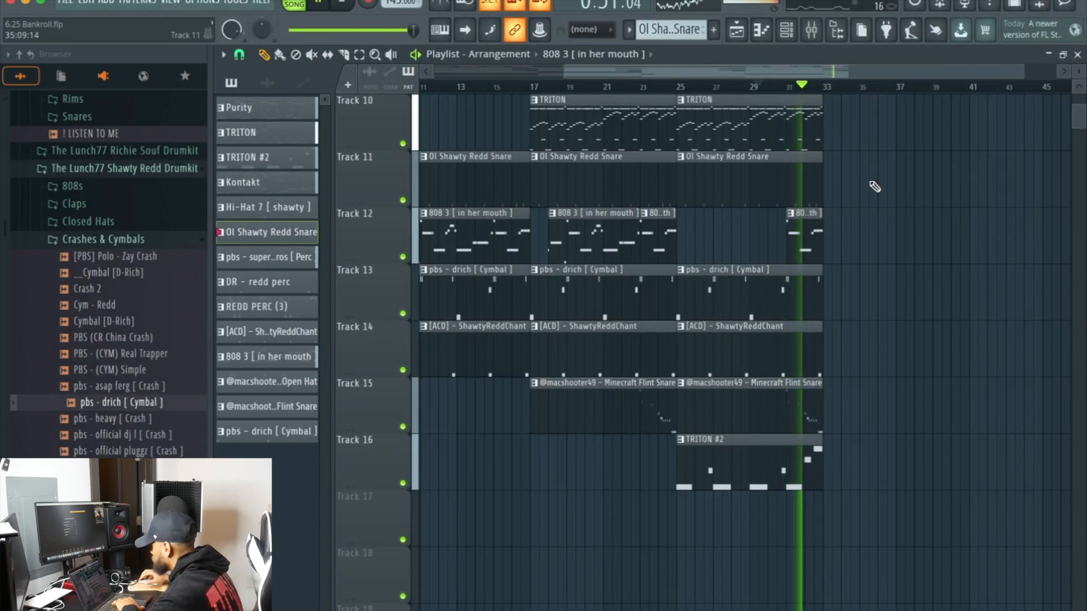
# Adjust the start of the short 808 3 clip on Track 12 by ear, extending it back to just before bar 31
pyautogui.press('space')
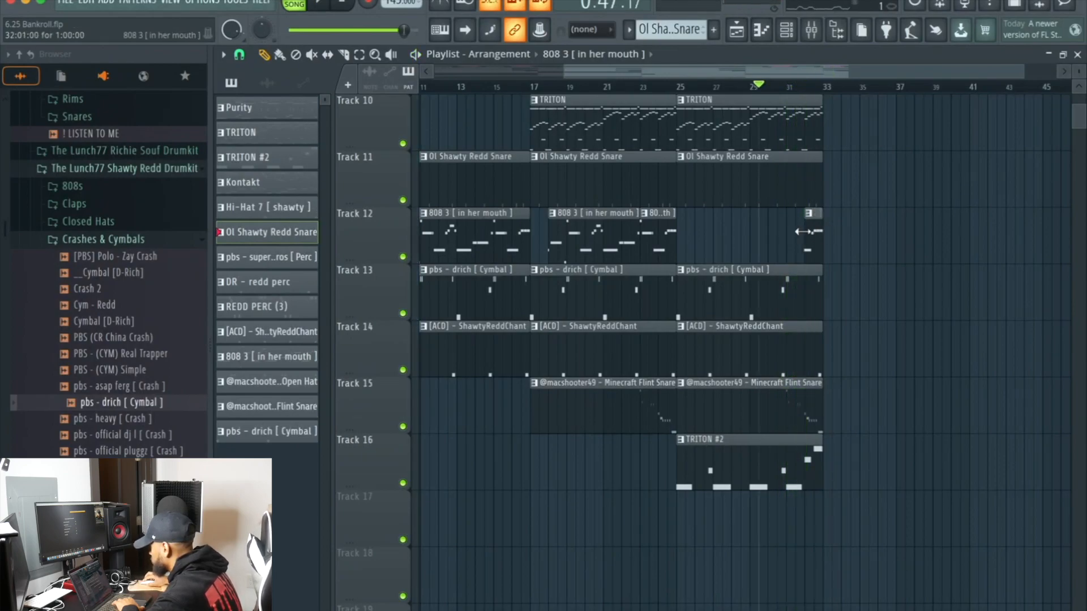
pyautogui.scroll(5, 798, 231)
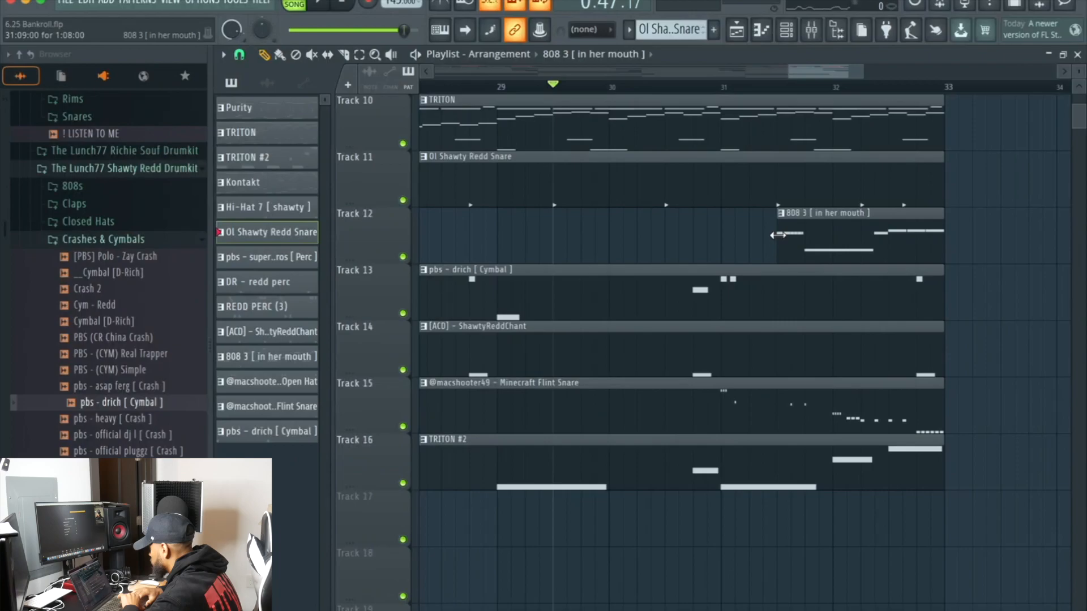
pyautogui.press('space')
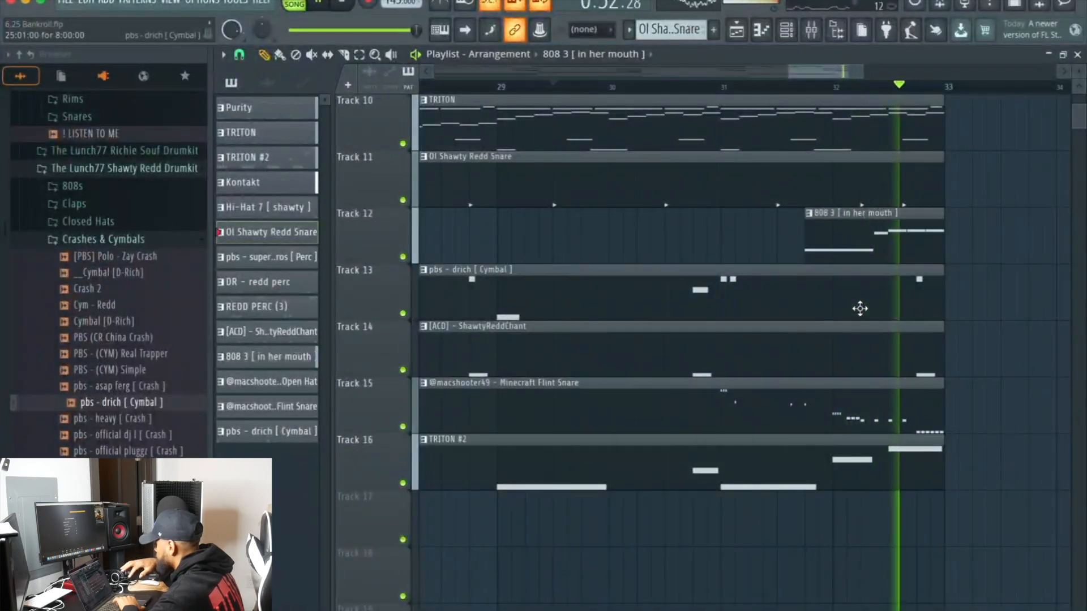
pyautogui.moveTo(805, 235); pyautogui.dragTo(686, 238)
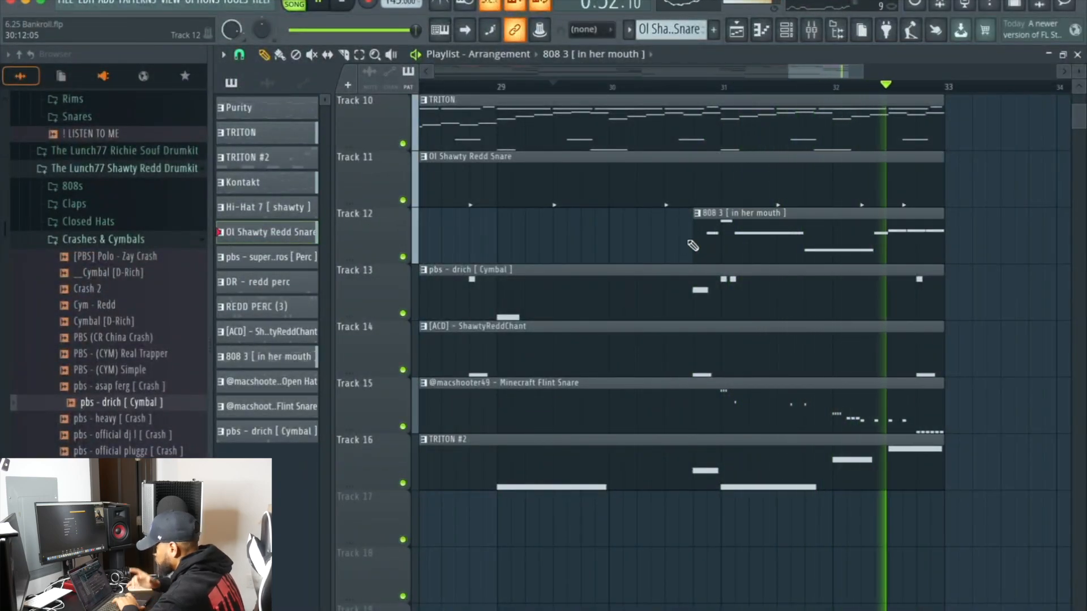
# Look over the four finished sections across all playlist tracks from bar 1 to bar 33
pyautogui.scroll(-5, 693, 245)
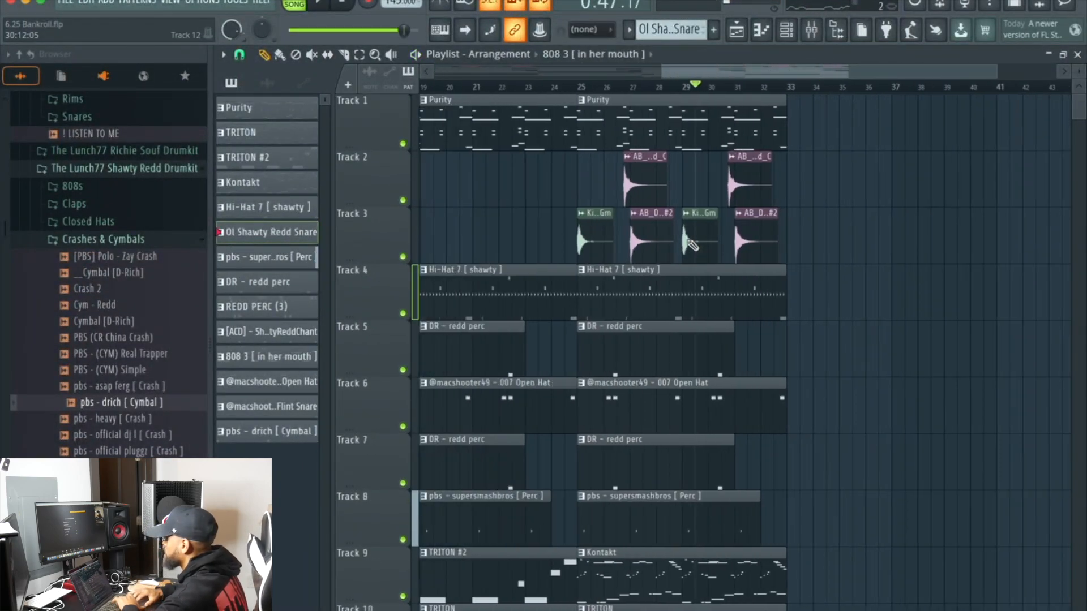
pyautogui.scroll(-3, 693, 245)
pyautogui.scroll(-5, 693, 245)
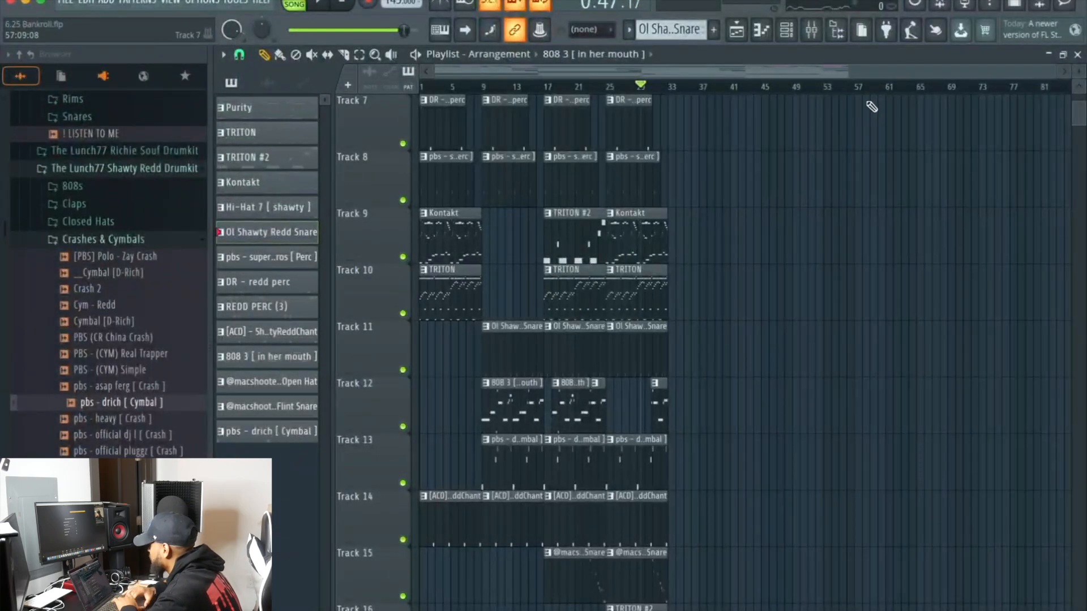
pyautogui.moveTo(1078, 69); pyautogui.dragTo(710, 297)
pyautogui.scroll(5, 710, 297)
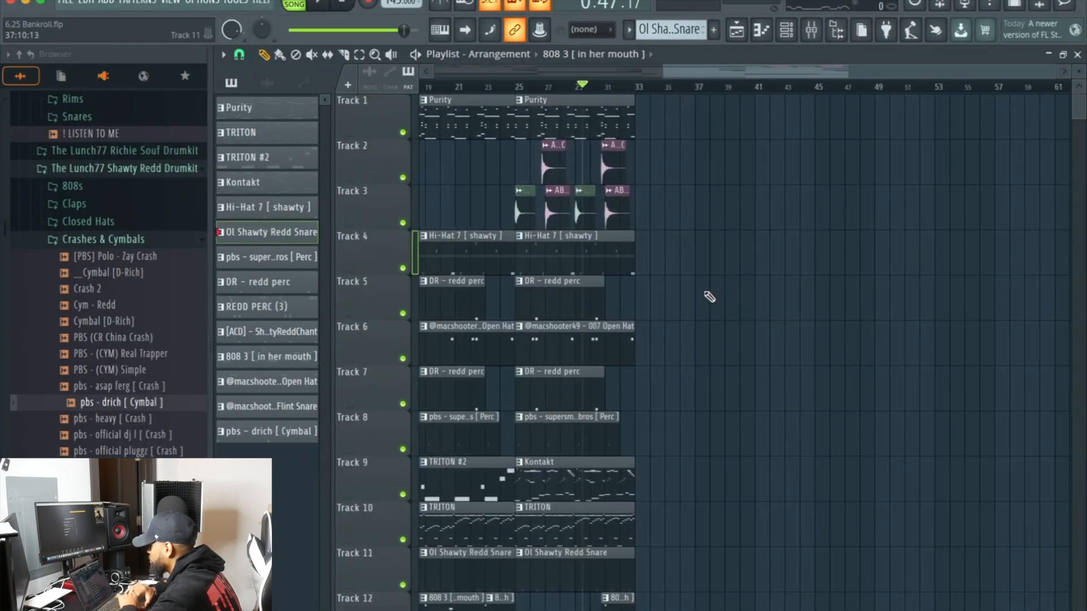
pyautogui.scroll(2, 710, 297)
pyautogui.scroll(-5, 709, 297)
pyautogui.scroll(5, 709, 297)
pyautogui.scroll(-2, 710, 297)
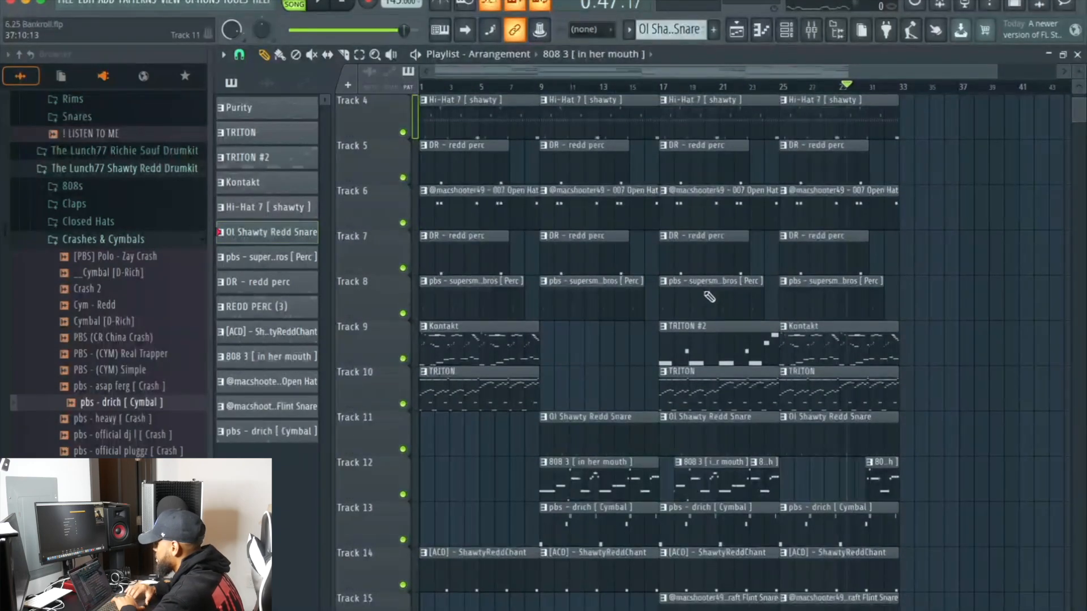
# Duplicate all the clips in the bar 1 to 8 section by copy and paste, and move the copies to start at bar 33
pyautogui.scroll(-3, 446, 221)
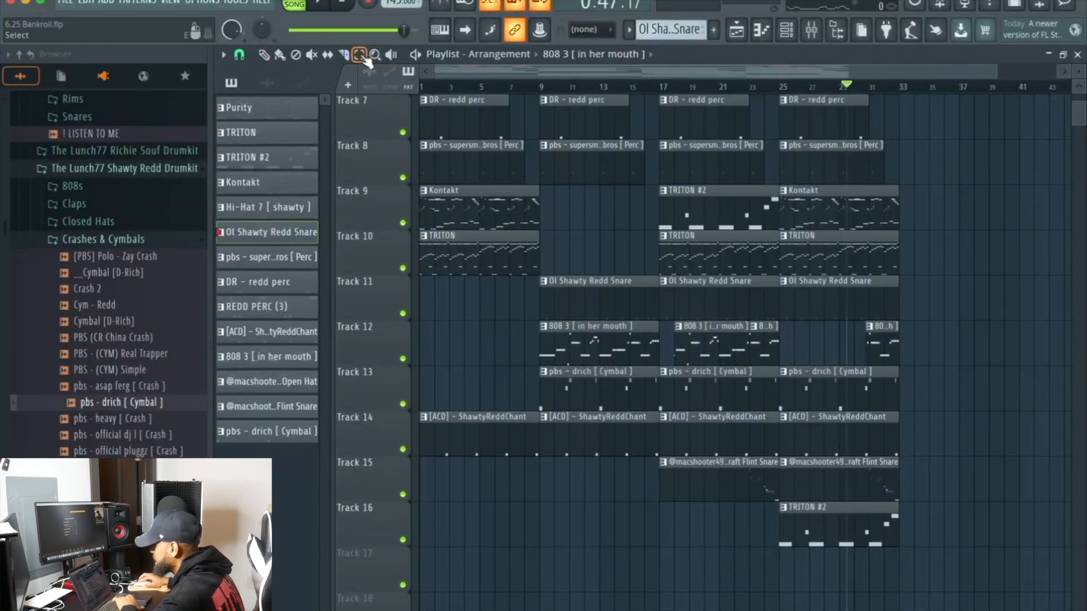
pyautogui.moveTo(534, 462); pyautogui.dragTo(337, 50)
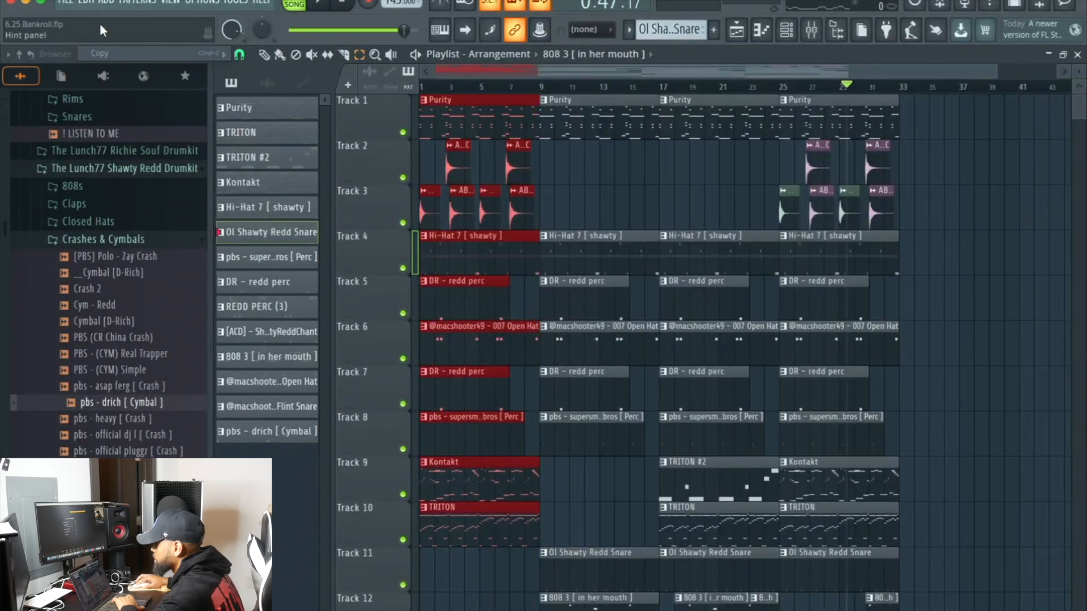
pyautogui.click(105, 2)
pyautogui.hotkey('ctrl', 'b')
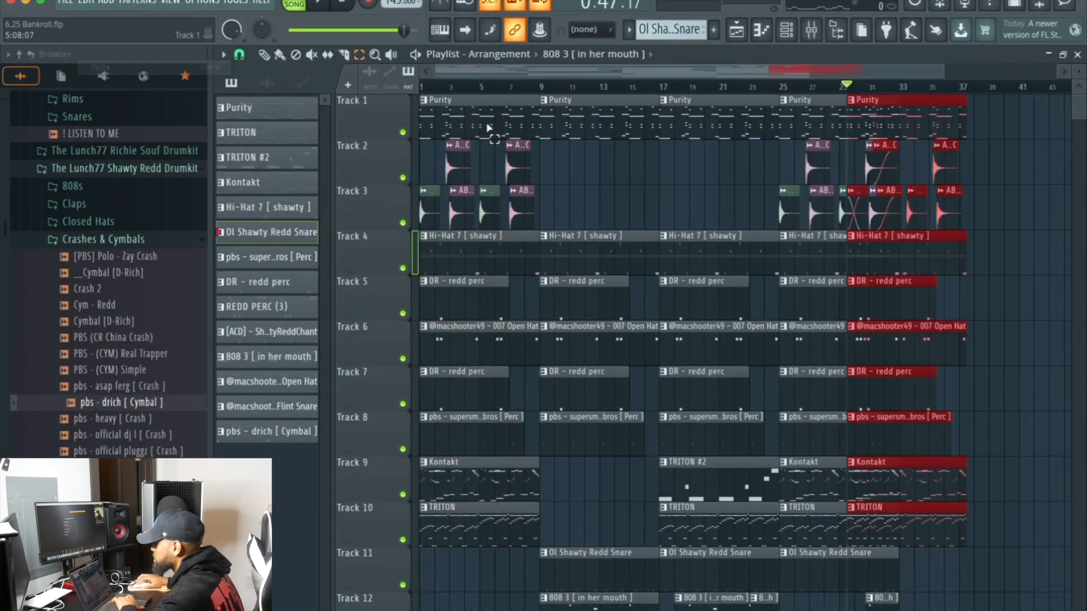
pyautogui.moveTo(858, 124); pyautogui.dragTo(922, 131)
pyautogui.scroll(5, 922, 131)
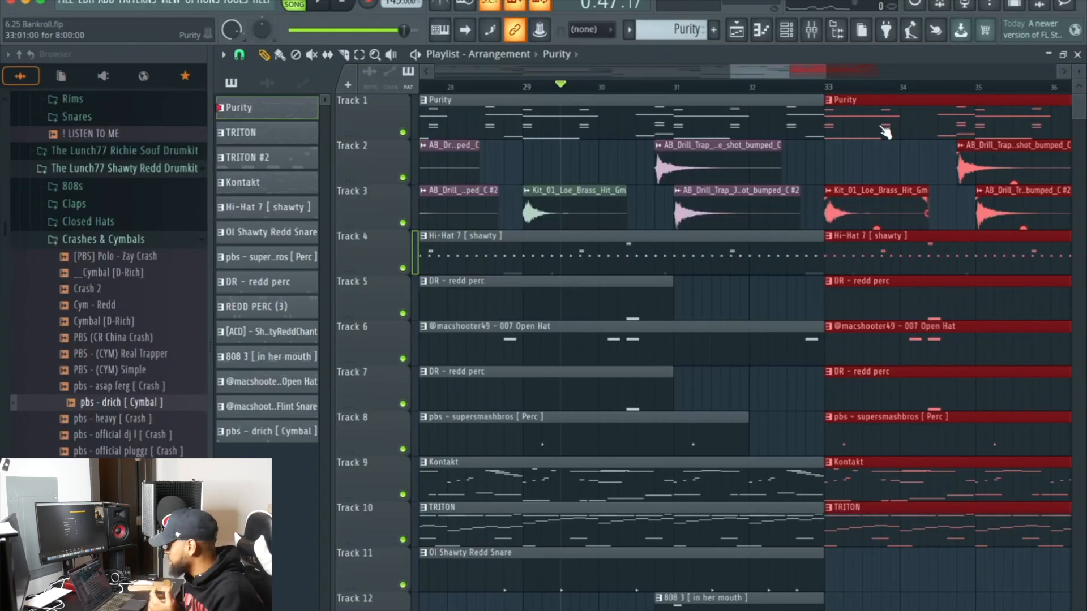
# Play the arrangement from bar 29 to check the part leading into the bar 33 section
pyautogui.scroll(-5, 884, 136)
pyautogui.press('space')
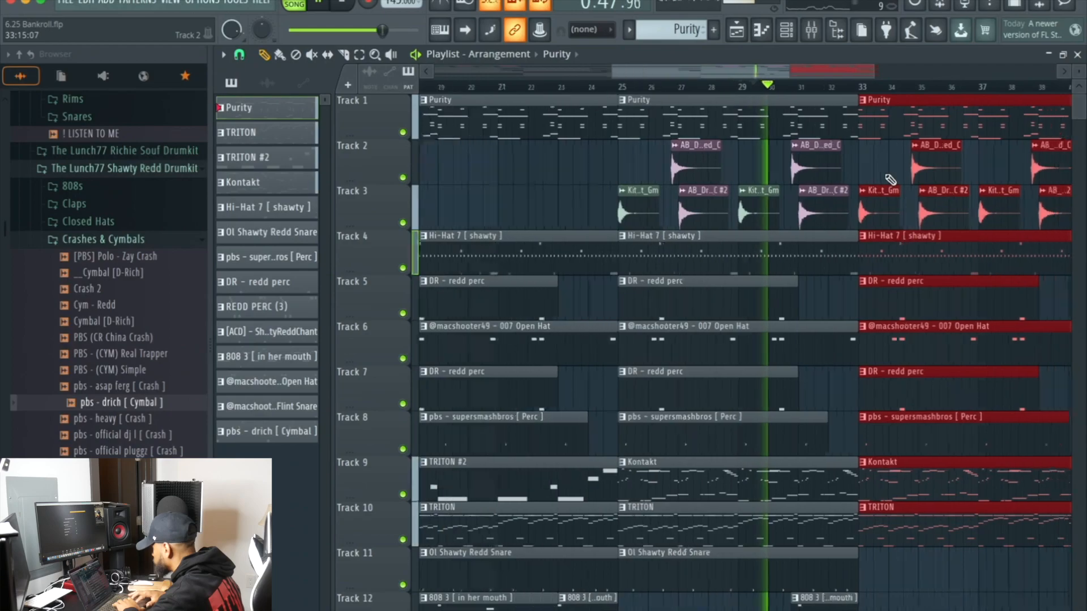
pyautogui.scroll(-5, 900, 209)
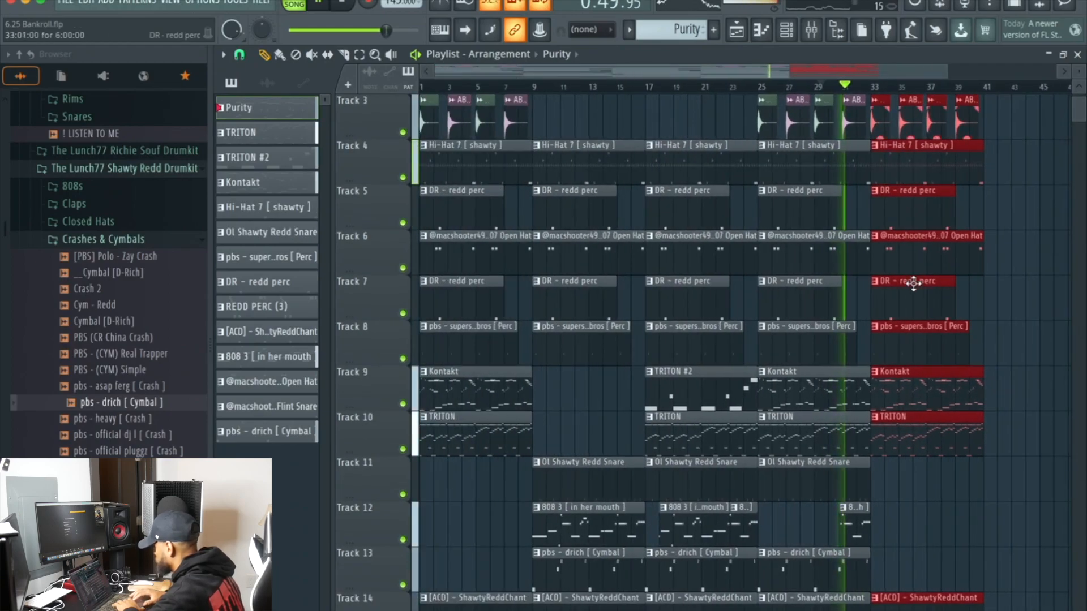
pyautogui.press('space')
# Place the Ol Shawty Redd Snare pattern on Track 11 and the full-length 808 3 pattern on Track 12 at bar 33
pyautogui.scroll(-4, 912, 284)
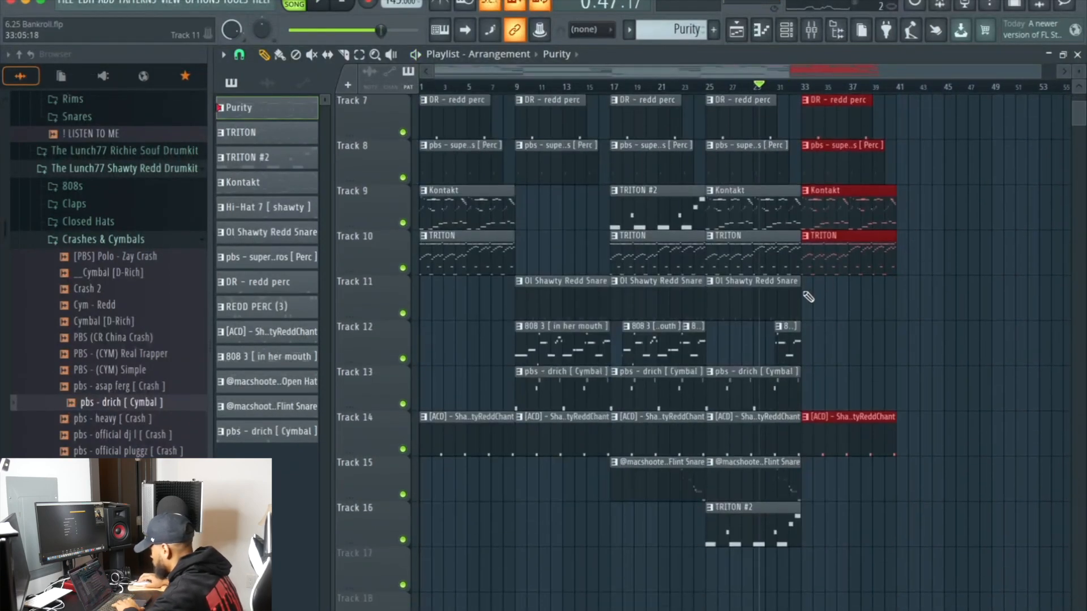
pyautogui.click(821, 291)
pyautogui.rightClick(827, 293)
pyautogui.click(790, 294)
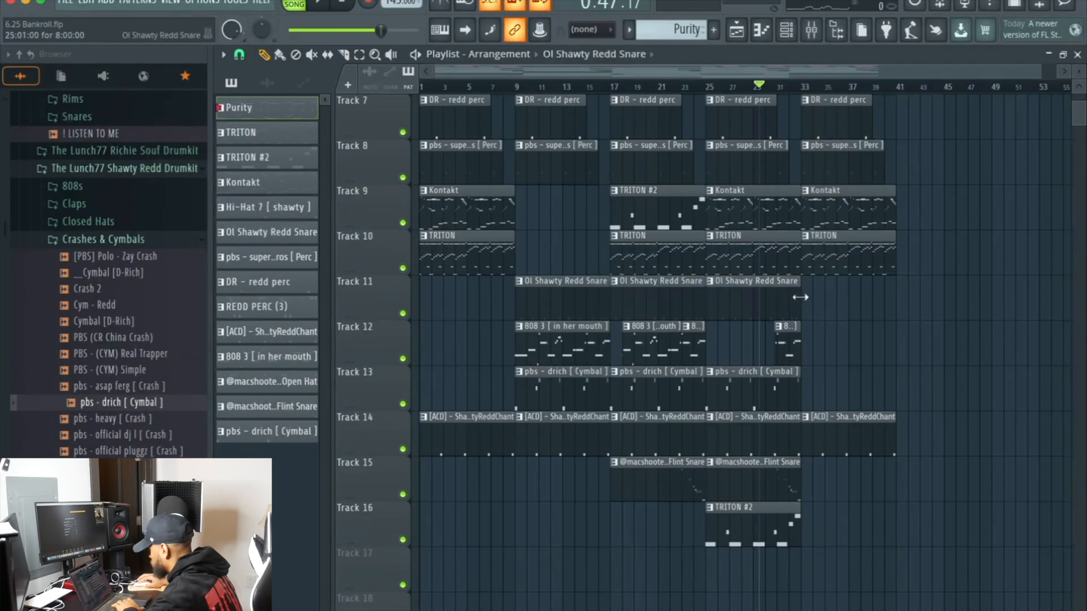
pyautogui.click(827, 294)
pyautogui.click(606, 344)
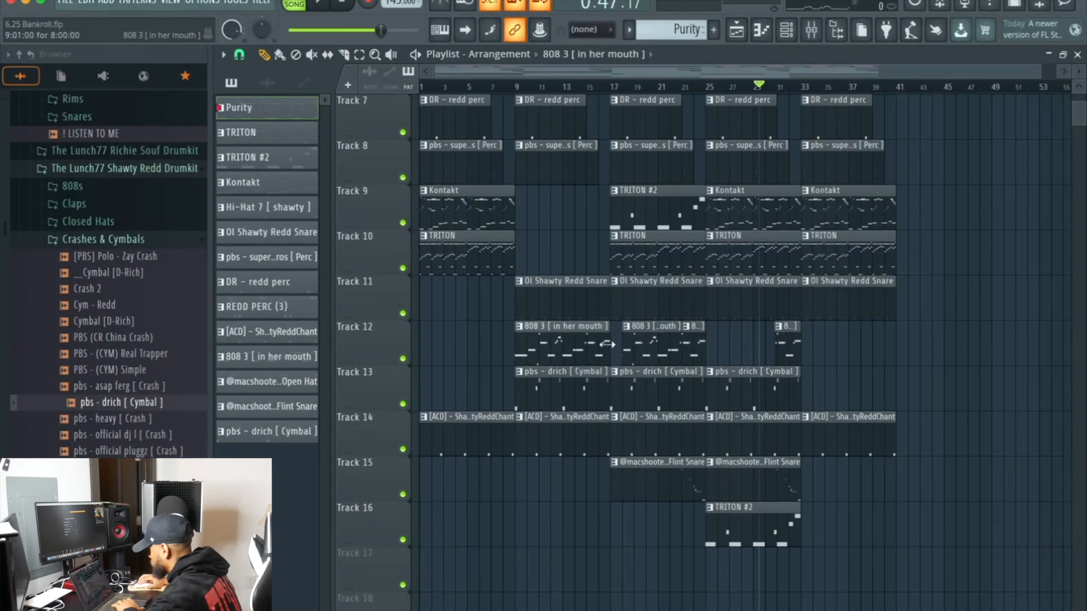
pyautogui.click(806, 339)
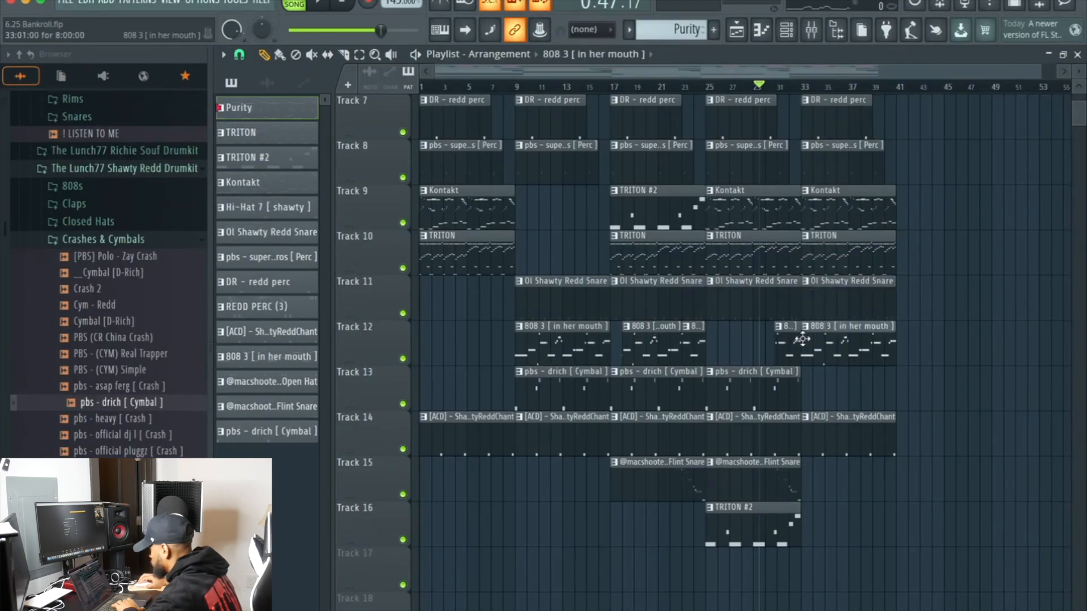
# Place the pbs - drich Cymbal pattern on Track 13 at bar 33 and the TRITON #2 pattern on Track 16 at bars 33 and 41
pyautogui.click(796, 383)
pyautogui.click(803, 381)
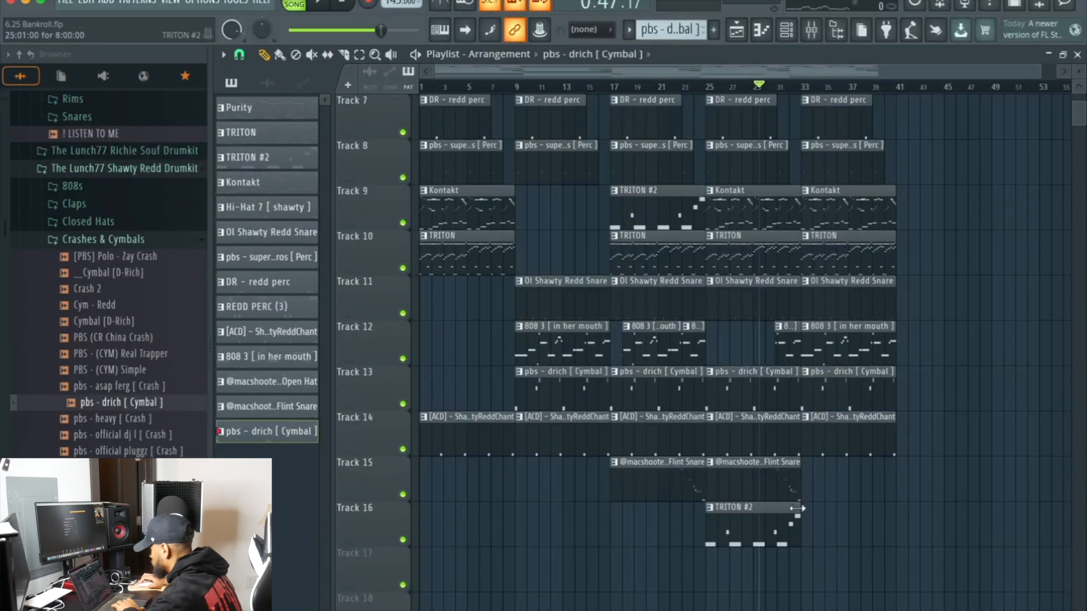
pyautogui.click(797, 508)
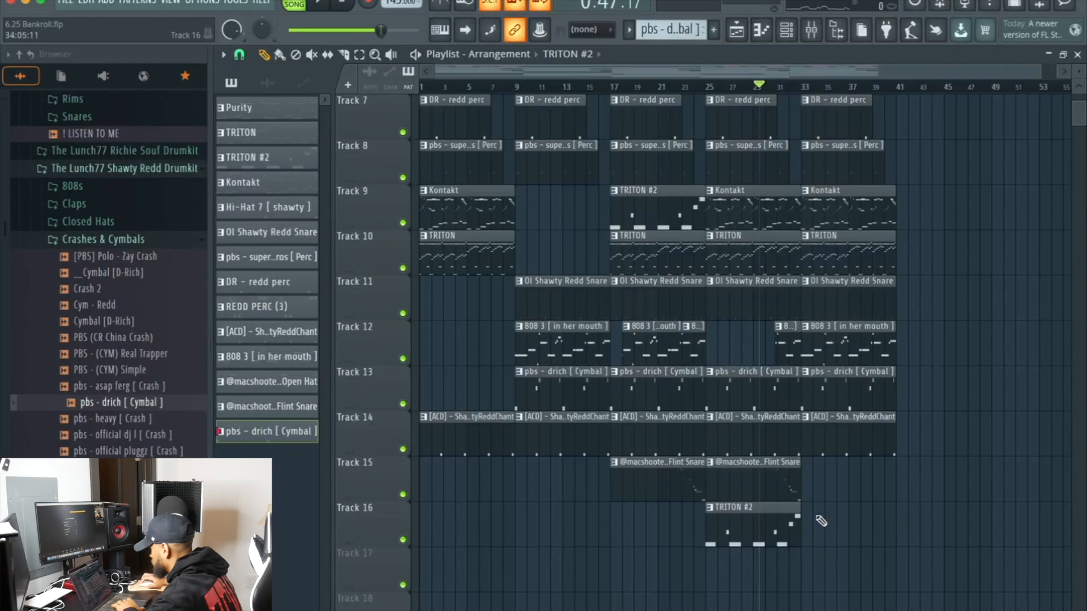
pyautogui.click(822, 519)
pyautogui.click(903, 521)
# Delete the TRITON clip on Track 10 at bar 33
pyautogui.scroll(1, 830, 396)
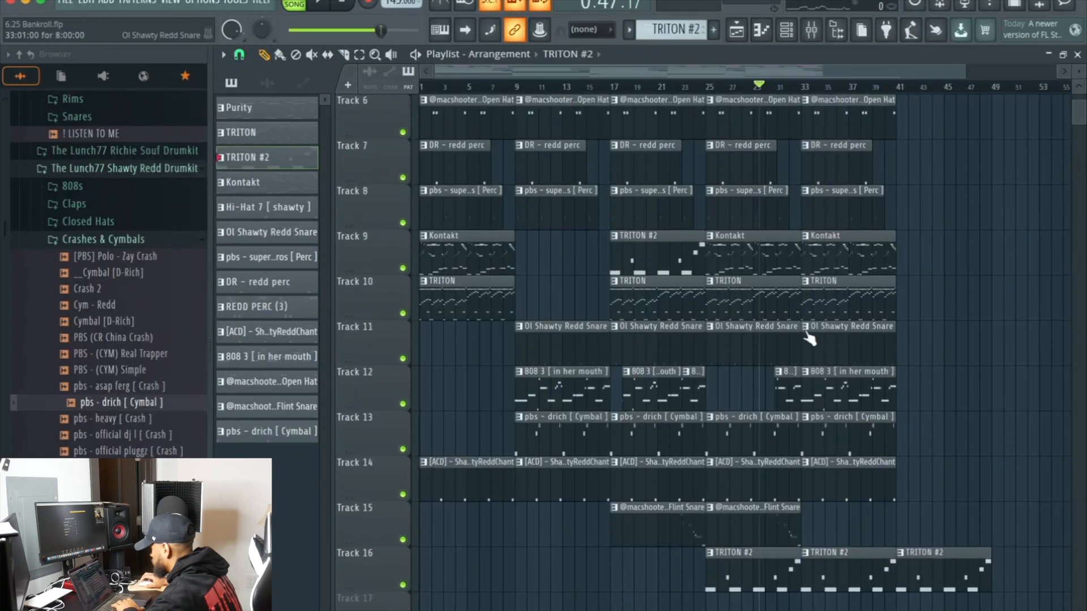
pyautogui.rightClick(822, 293)
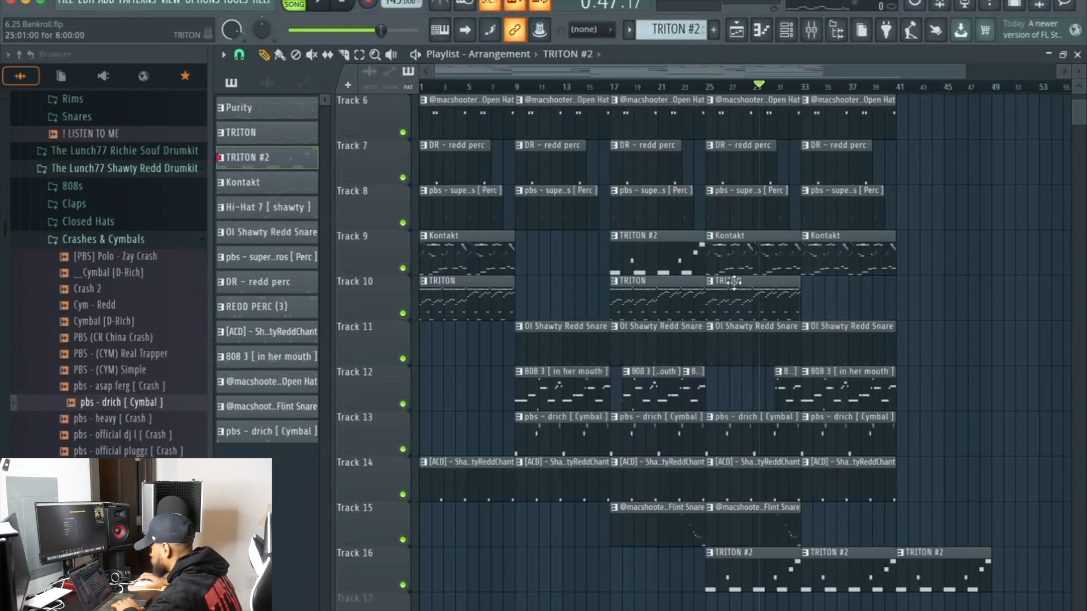
# Duplicate the clips of the bar 33 section on Tracks 1 to 14 by copy and paste, and align the copies to start at bar 41
pyautogui.click(358, 54)
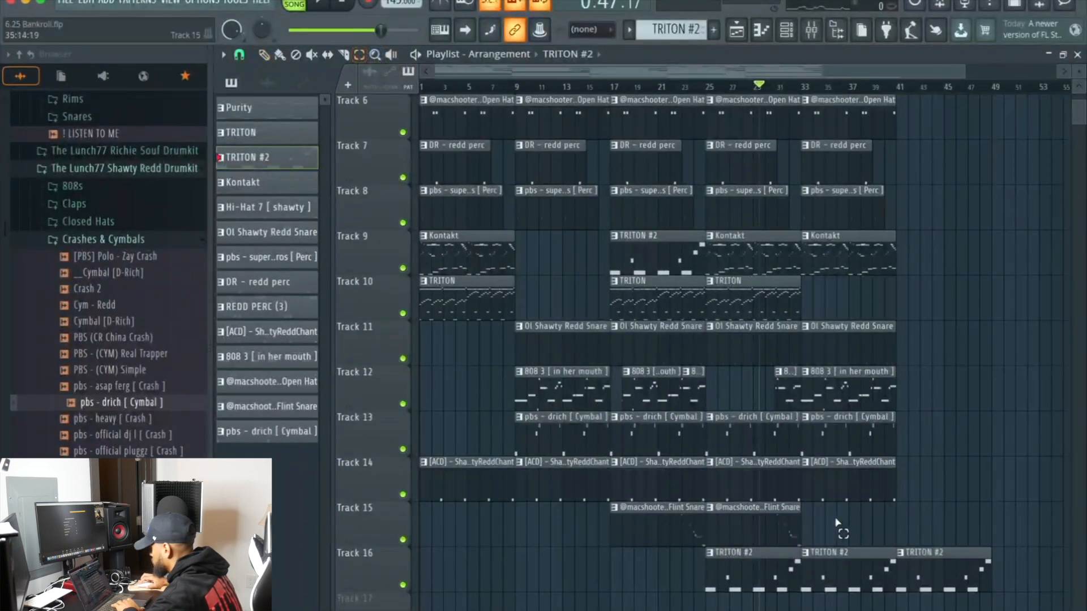
pyautogui.moveTo(825, 525); pyautogui.dragTo(893, 80)
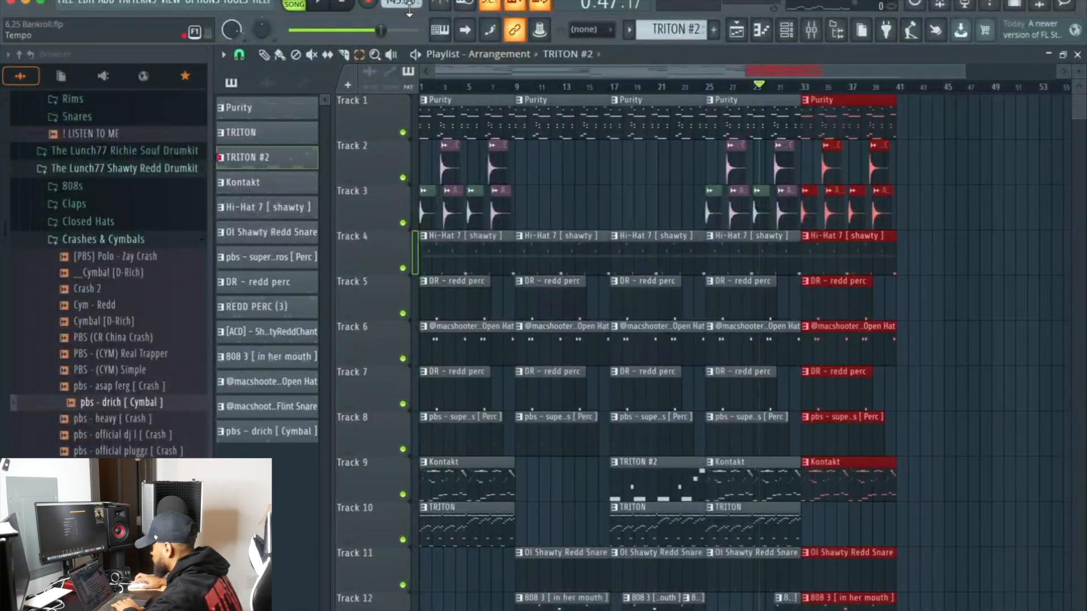
pyautogui.click(86, 2)
pyautogui.click(86, 2)
pyautogui.click(86, 3)
pyautogui.click(100, 68)
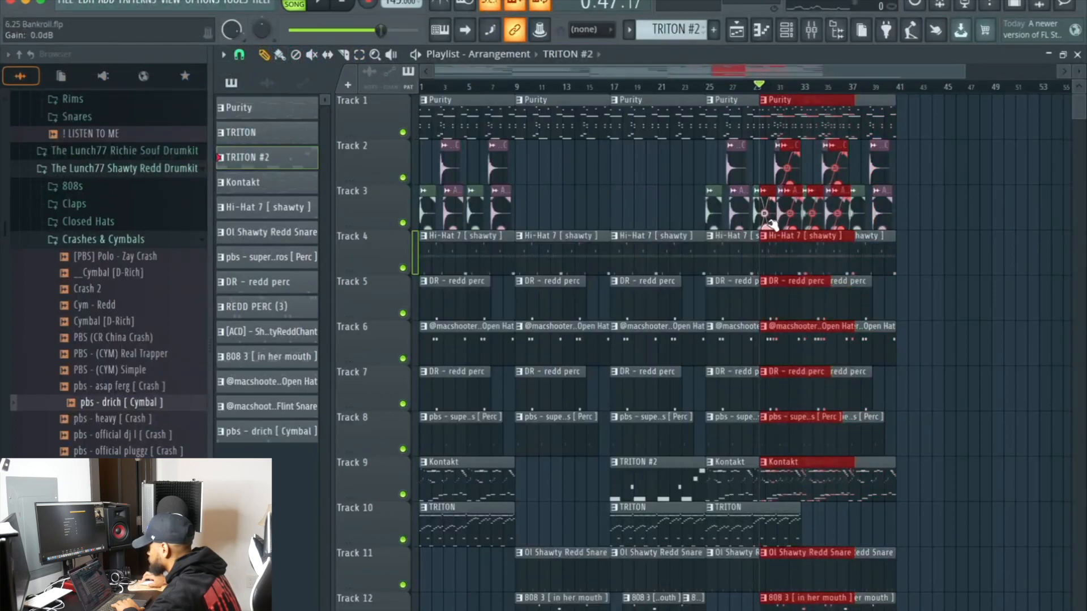
pyautogui.moveTo(792, 244); pyautogui.dragTo(939, 240)
pyautogui.scroll(3, 903, 115)
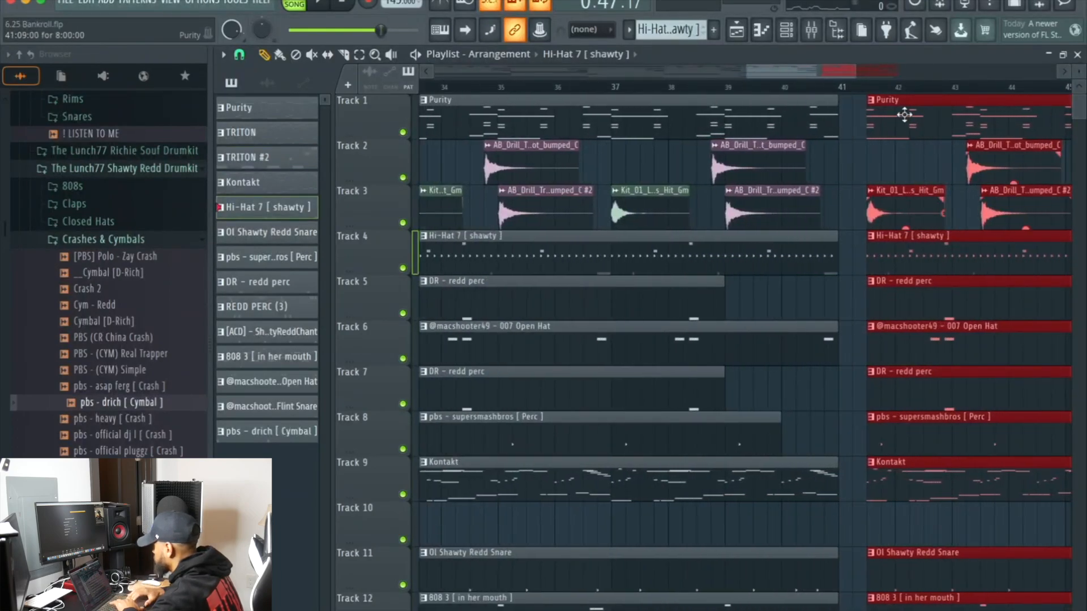
pyautogui.click(875, 114)
# Play the arrangement around bar 33 and place the TRITON pattern on Track 10 at bar 41
pyautogui.scroll(-5, 885, 113)
pyautogui.click(764, 92)
pyautogui.scroll(-3, 856, 186)
pyautogui.press('space')
pyautogui.press('space')
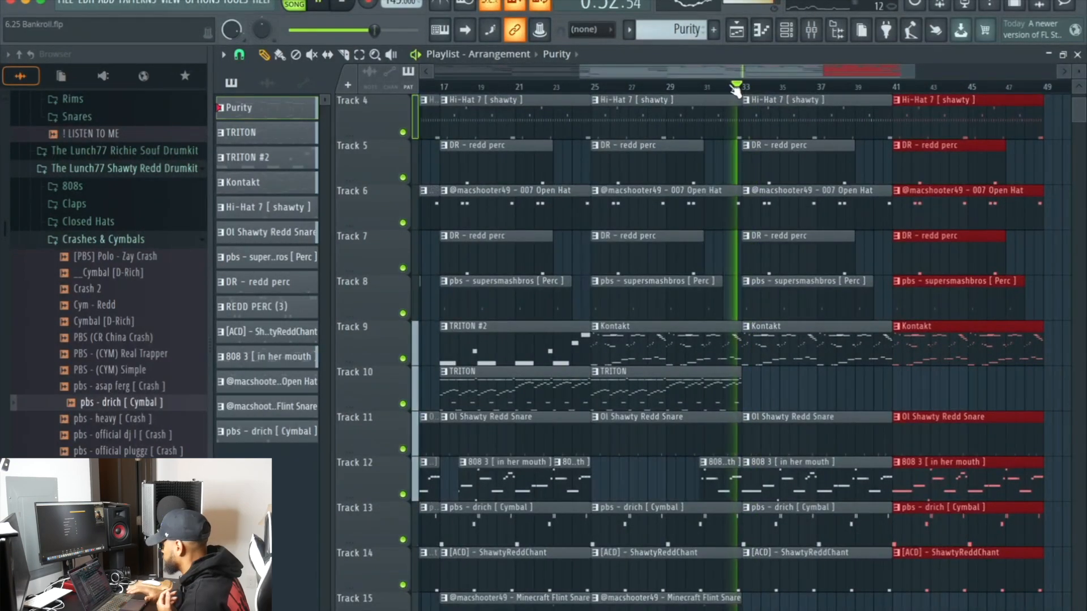
pyautogui.click(732, 390)
pyautogui.click(925, 378)
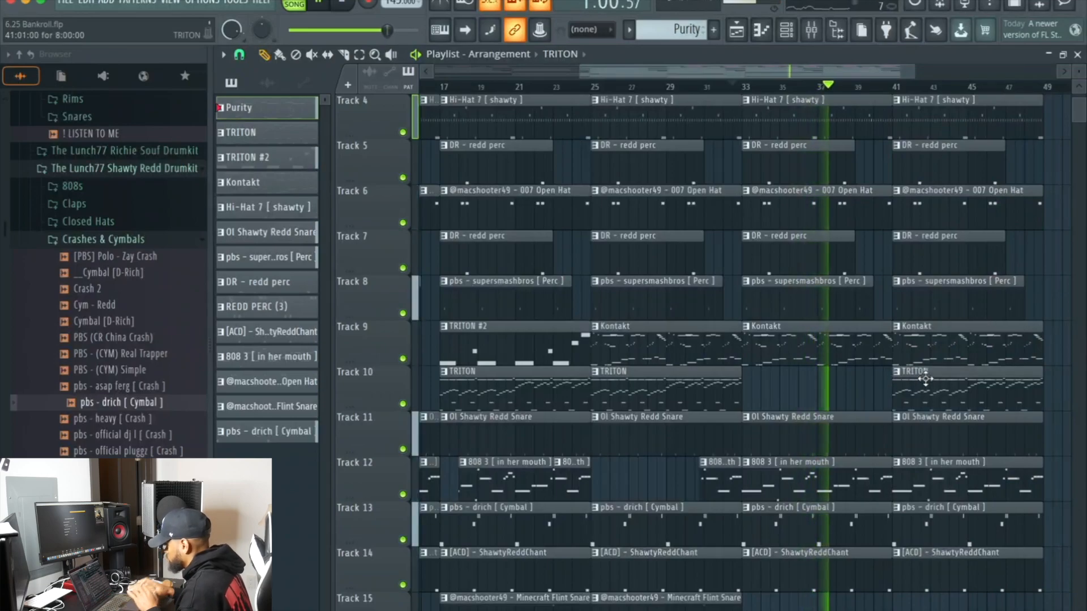
# Trim the last 808 3 clip on Track 12 to start at bar 43 and run for four bars
pyautogui.keyDown('ctrl'); pyautogui.scroll(-2, 925, 378); pyautogui.keyUp('ctrl')
pyautogui.scroll(-2, 920, 385)
pyautogui.click(920, 388)
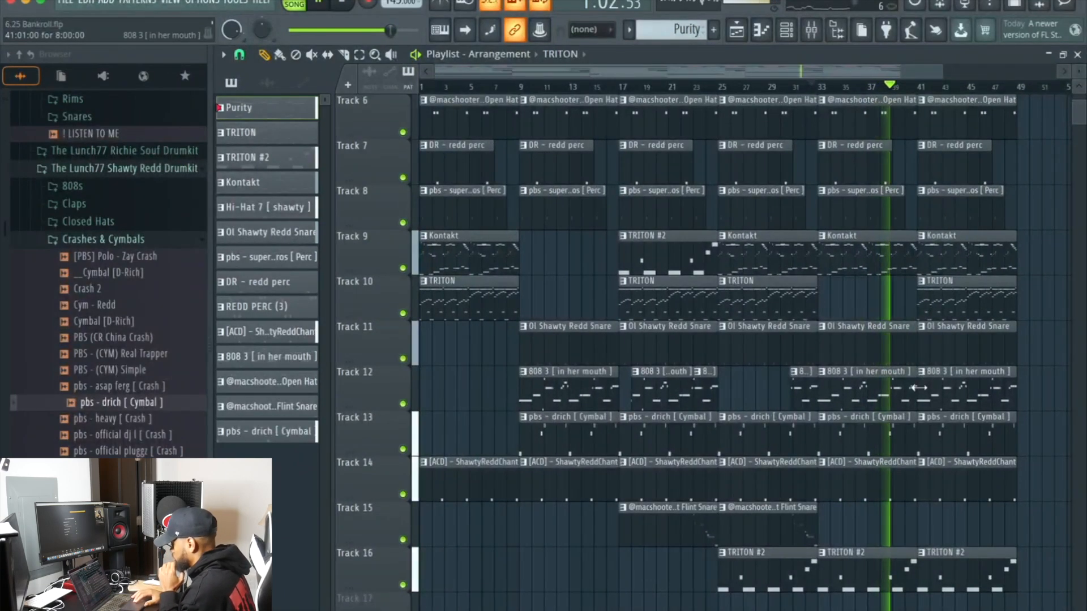
pyautogui.moveTo(920, 390); pyautogui.dragTo(959, 388)
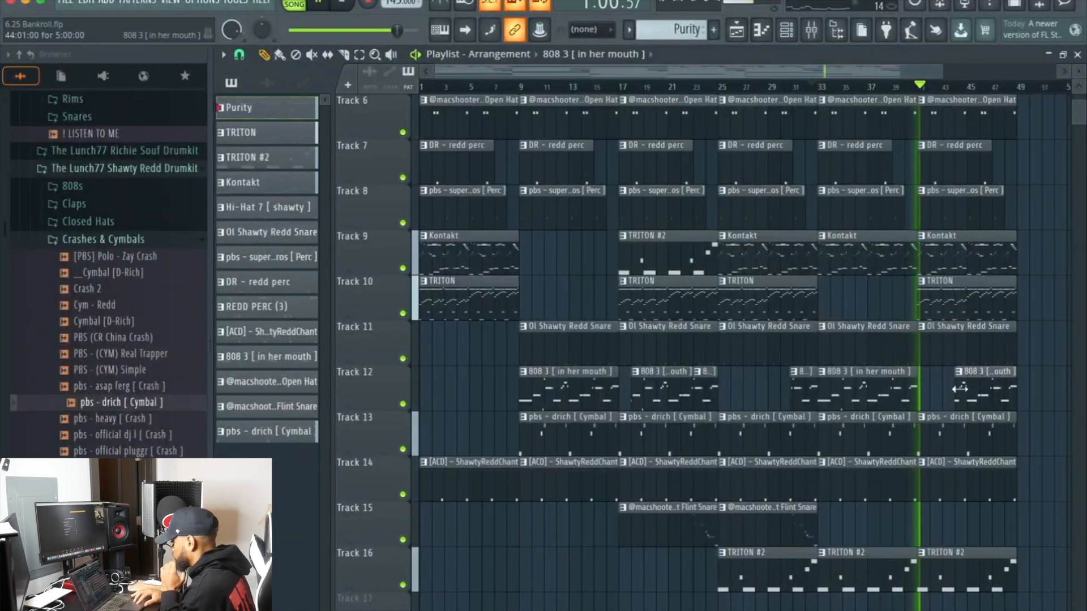
pyautogui.moveTo(954, 389); pyautogui.dragTo(946, 389)
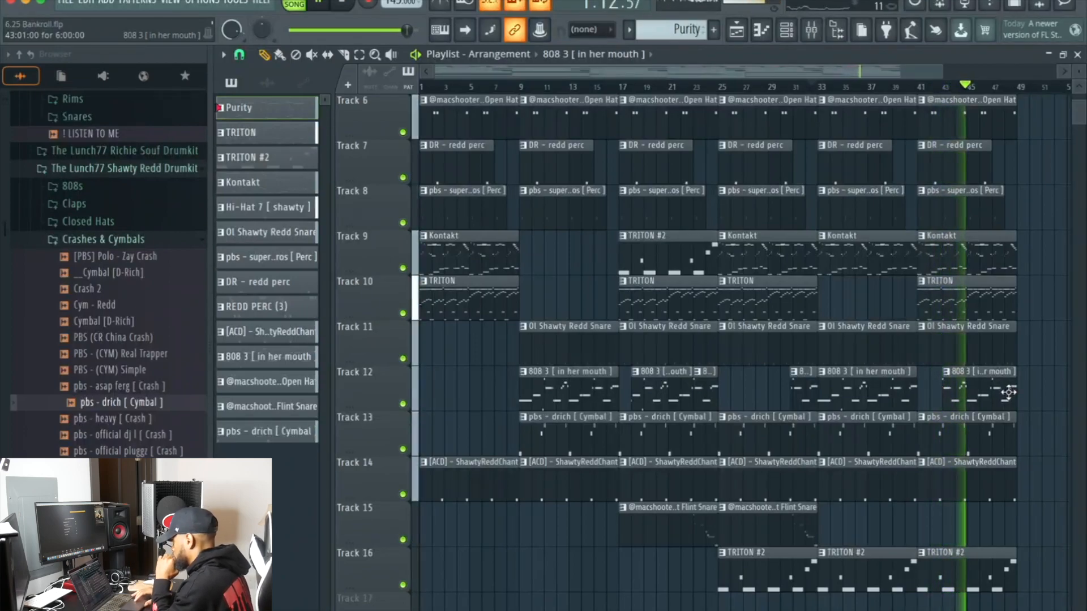
pyautogui.moveTo(1016, 391); pyautogui.dragTo(994, 393)
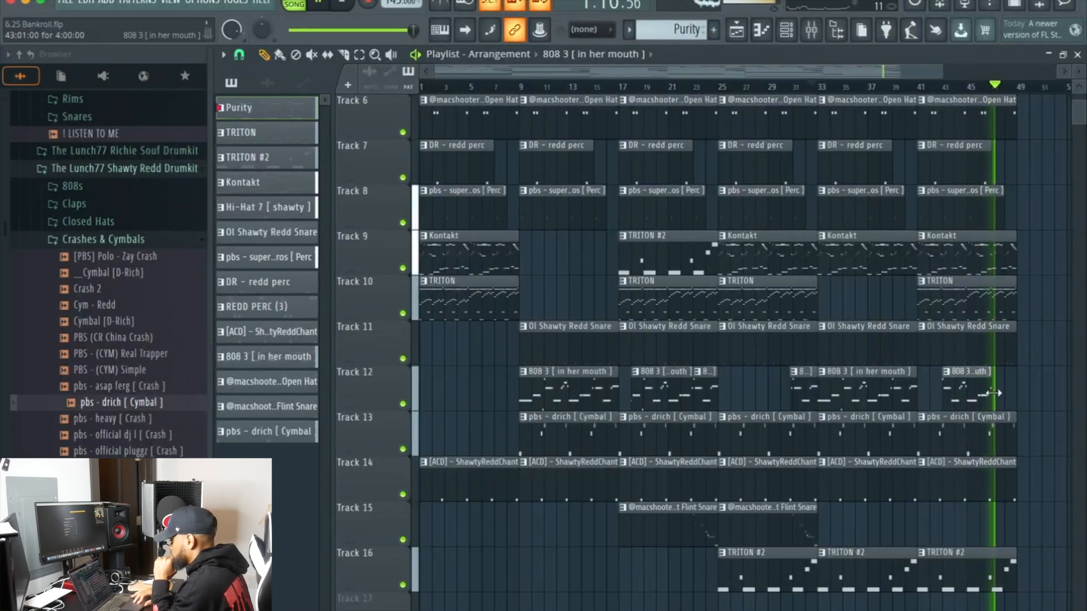
# Play the section from about bar 43 and extend the end of the last 808 3 clip on Track 12 to a length of 5:08:00
pyautogui.click(955, 95)
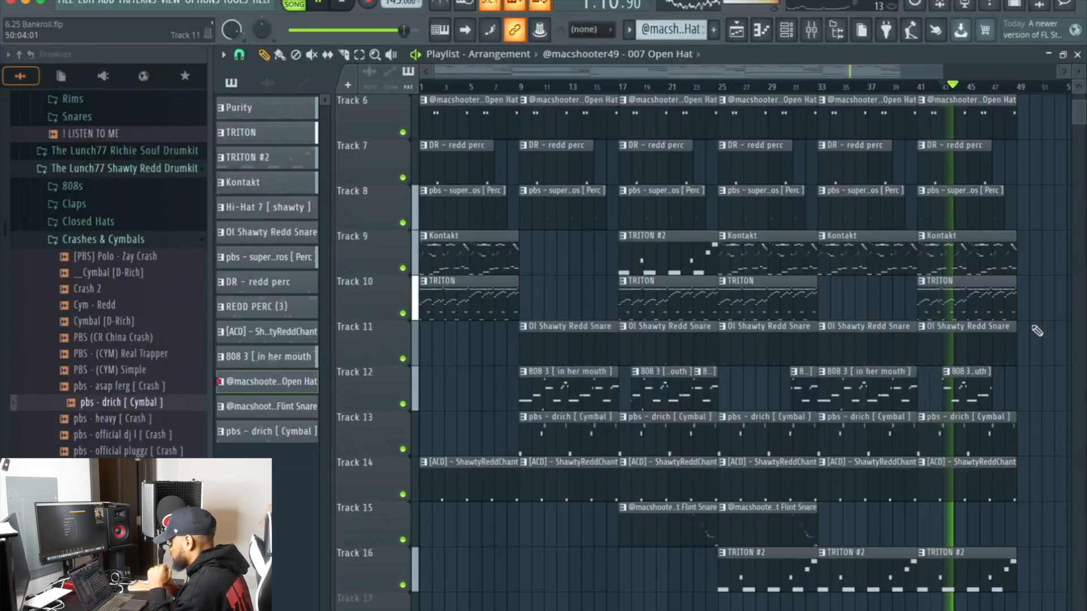
pyautogui.scroll(4, 991, 442)
pyautogui.scroll(2, 1007, 422)
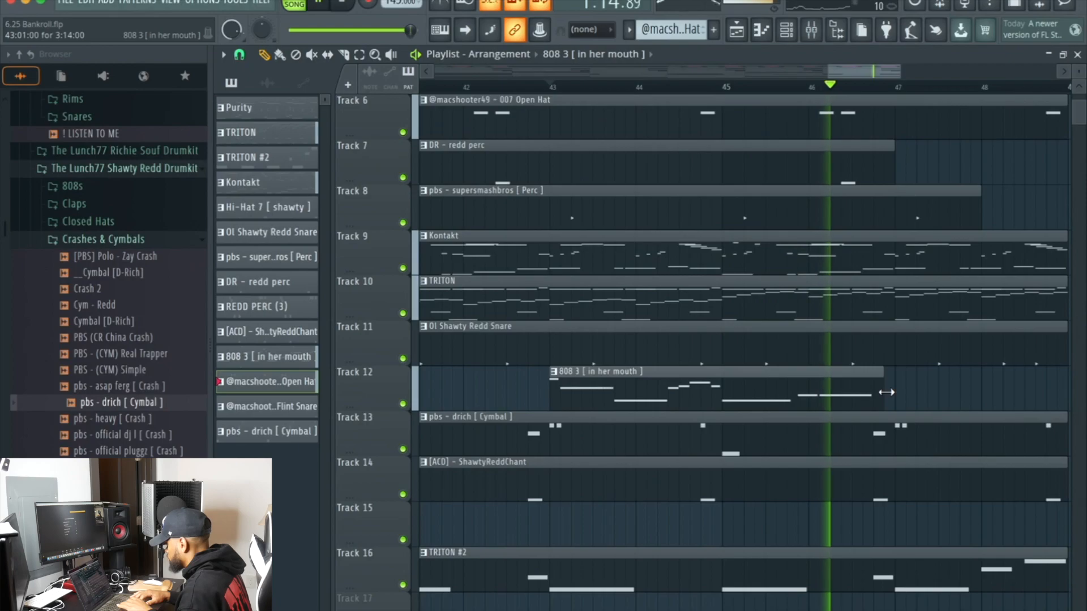
pyautogui.scroll(-3, 891, 398)
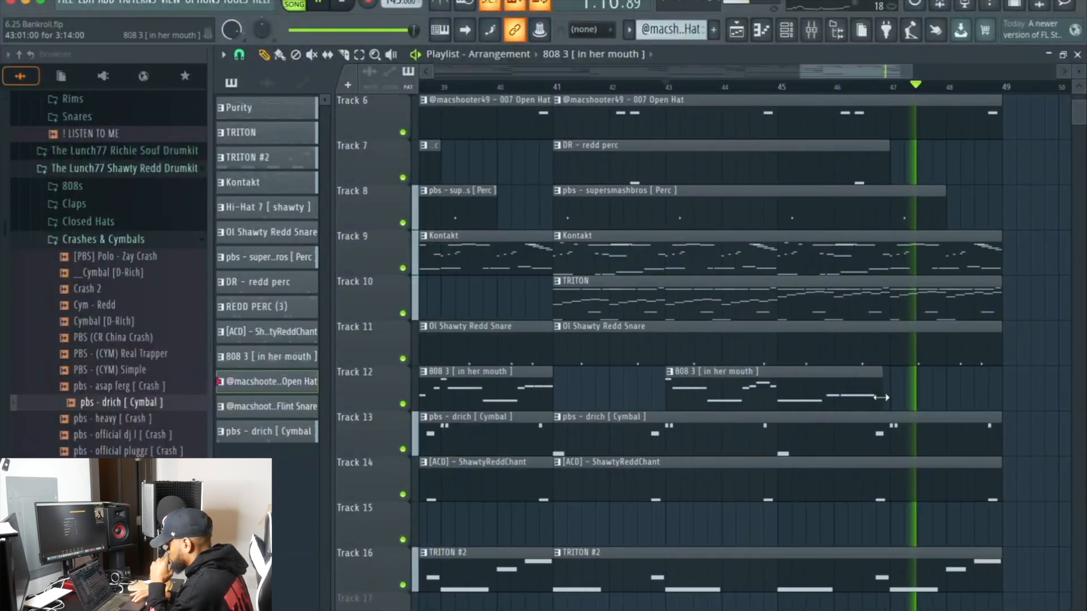
pyautogui.moveTo(884, 398); pyautogui.dragTo(896, 397)
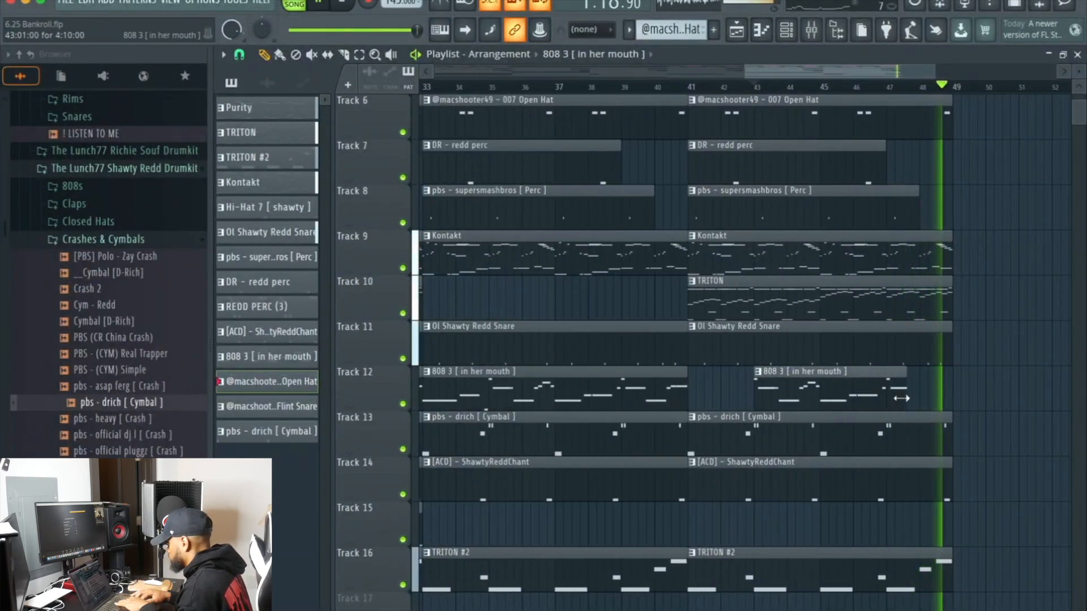
pyautogui.moveTo(896, 397); pyautogui.dragTo(912, 404)
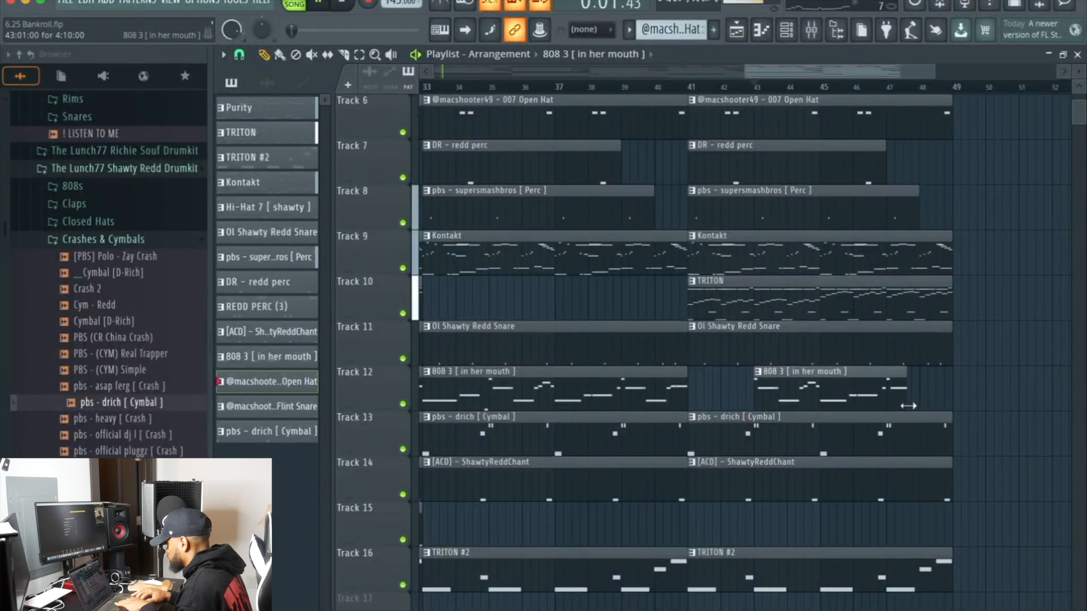
pyautogui.scroll(3, 909, 405)
pyautogui.moveTo(896, 402); pyautogui.dragTo(971, 410)
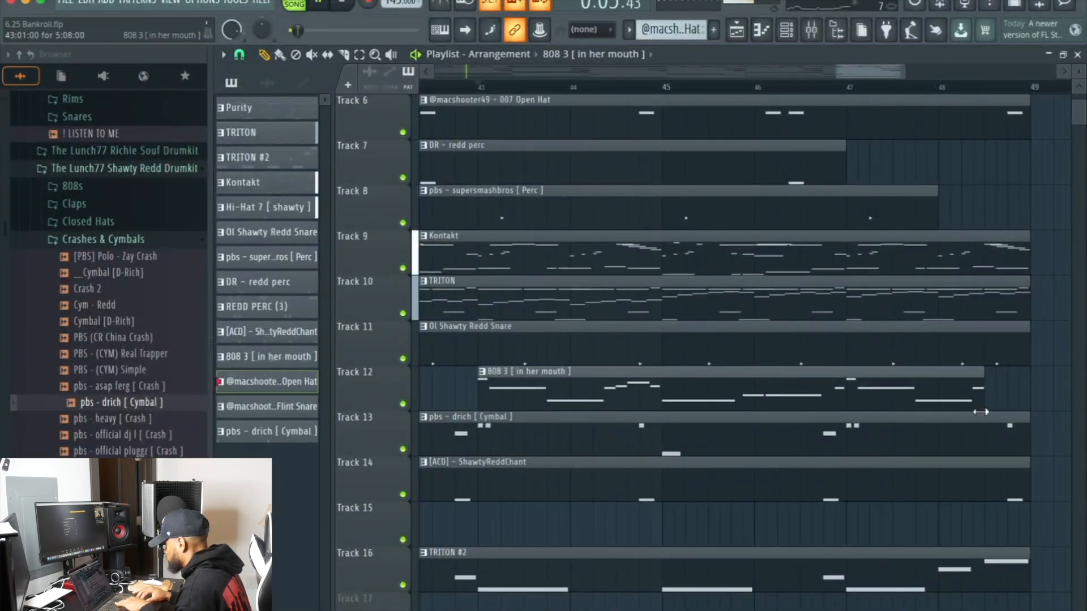
# Play from about bar 45 and trim the last 808 3 clip's end on Track 12 to cut off the short final note after bar 48
pyautogui.click(676, 90)
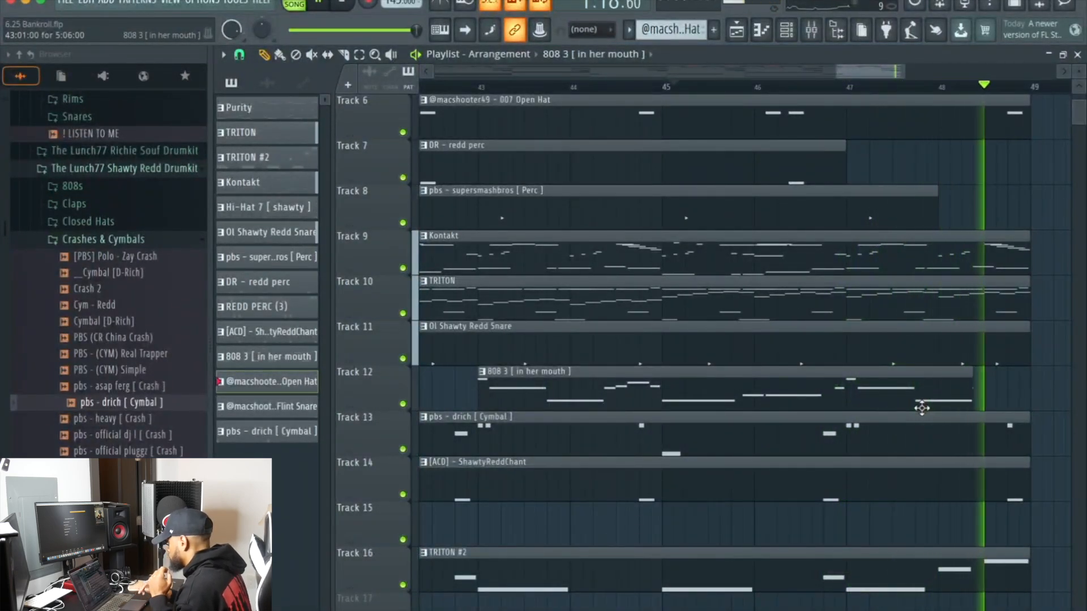
pyautogui.scroll(5, 1010, 375)
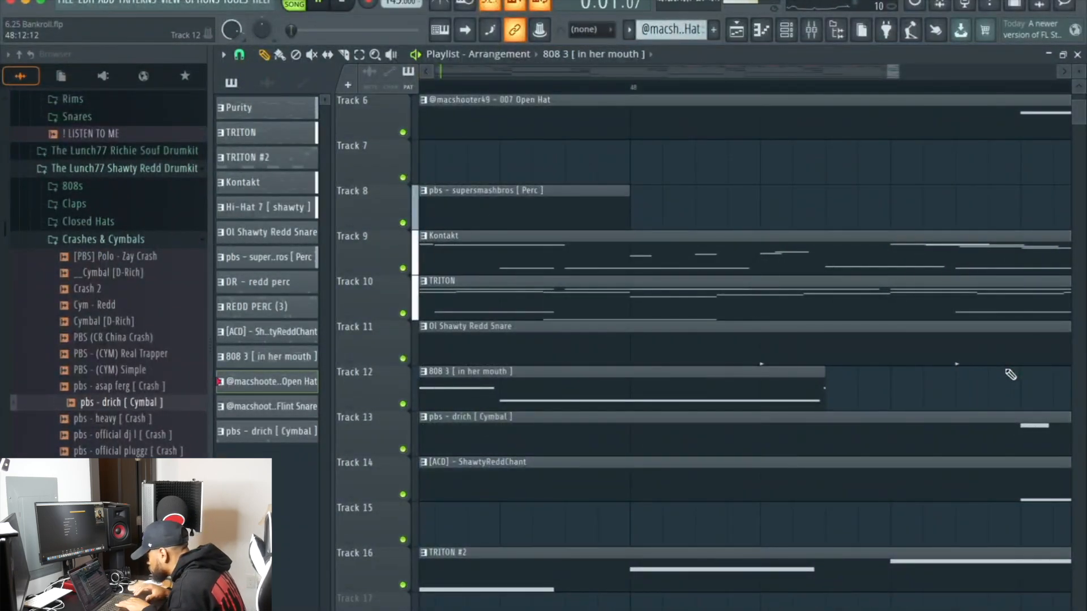
pyautogui.press('space')
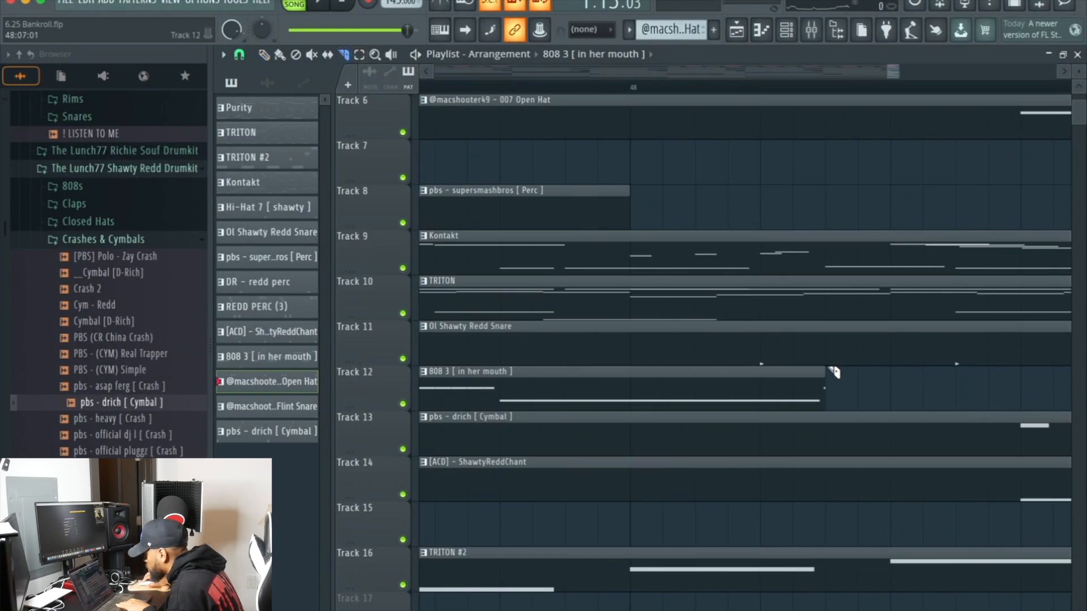
pyautogui.scroll(2, 817, 374)
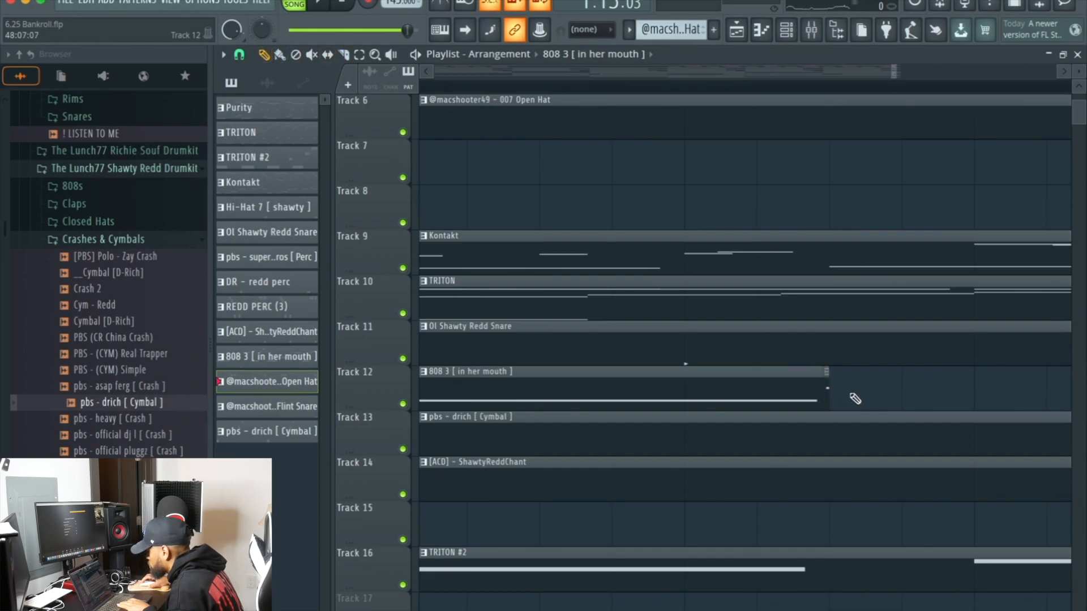
pyautogui.press('space')
pyautogui.scroll(-3, 838, 380)
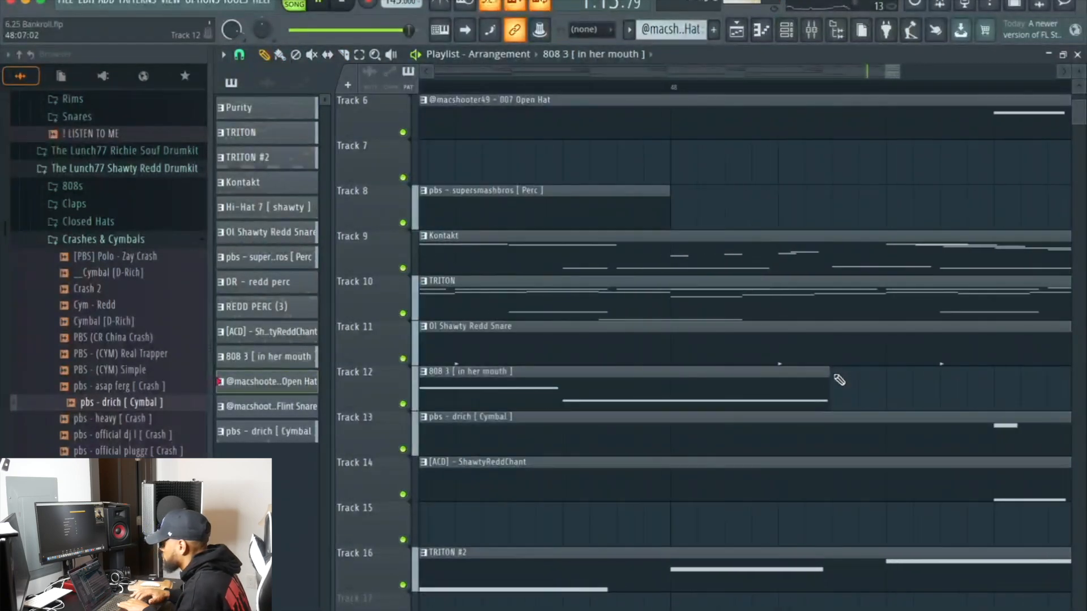
pyautogui.scroll(-3, 838, 380)
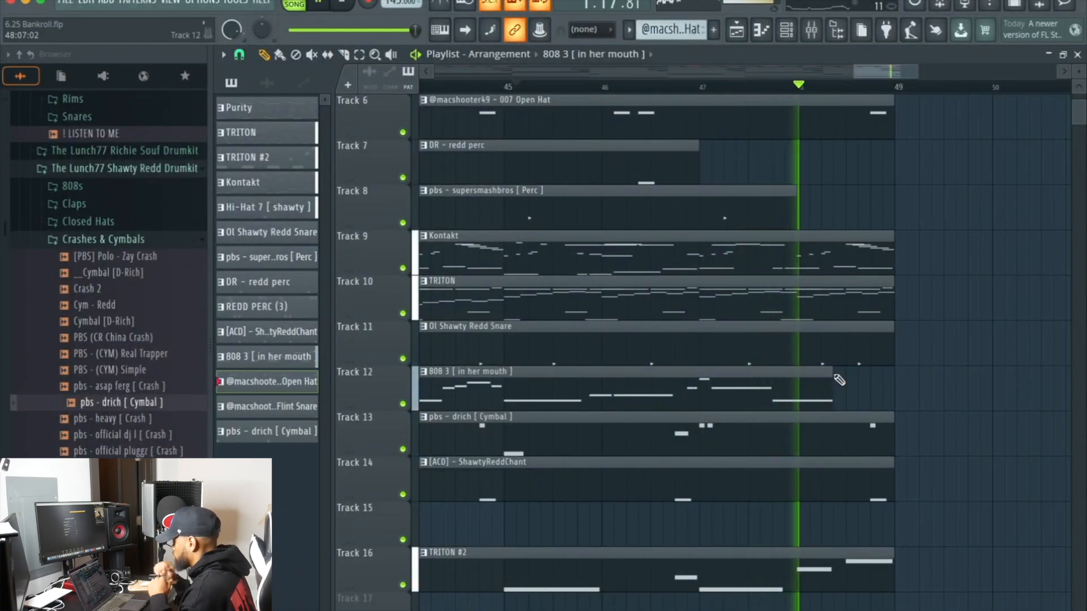
pyautogui.scroll(-6, 838, 380)
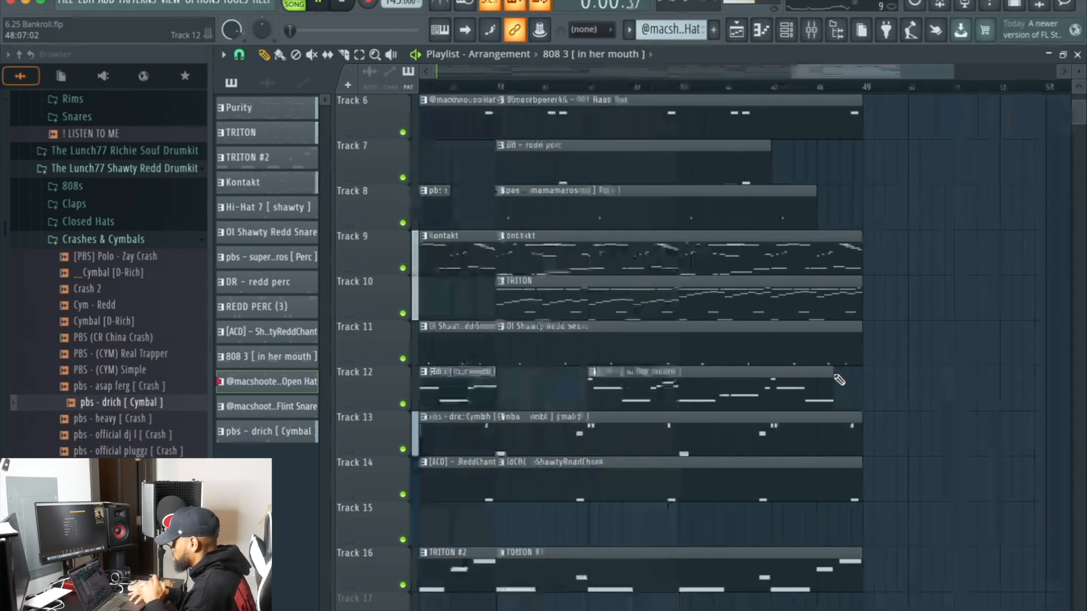
# Duplicate all clips from bar 9 through bar 48 by copy and paste, and move the copies to start at bar 49
pyautogui.scroll(3, 838, 379)
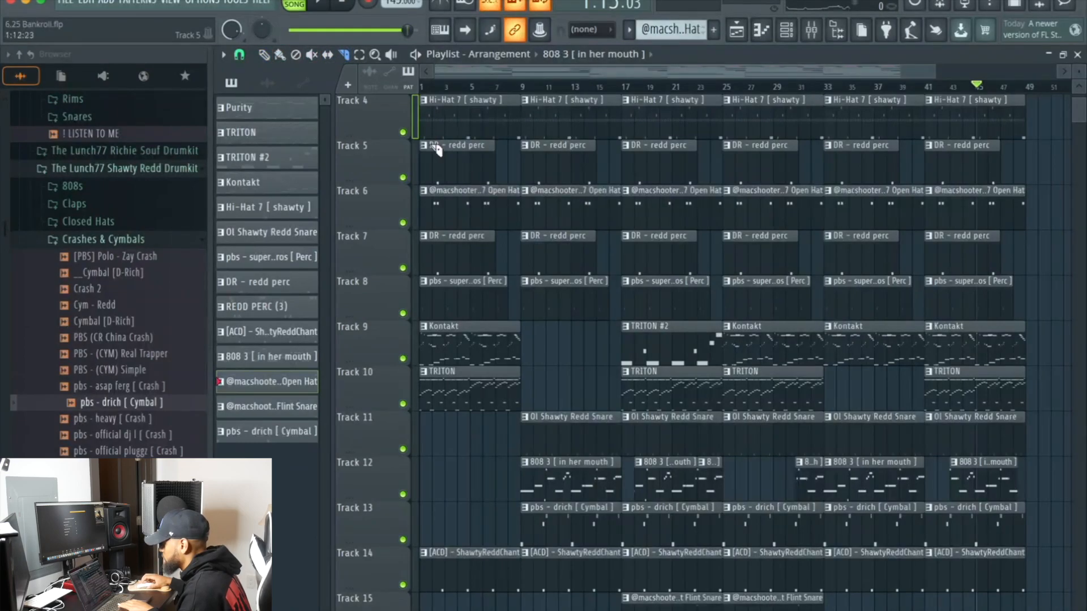
pyautogui.click(359, 55)
pyautogui.scroll(-4, 555, 452)
pyautogui.moveTo(538, 501); pyautogui.dragTo(1020, 74)
pyautogui.click(89, 4)
pyautogui.click(97, 56)
pyautogui.click(90, 4)
pyautogui.click(97, 66)
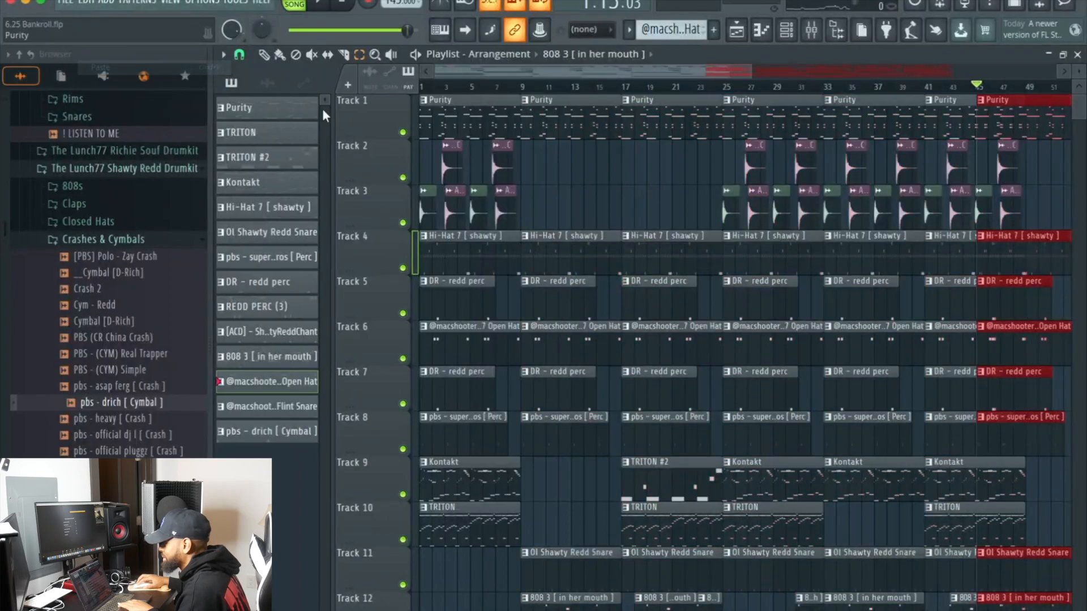
pyautogui.moveTo(997, 117); pyautogui.dragTo(951, 129)
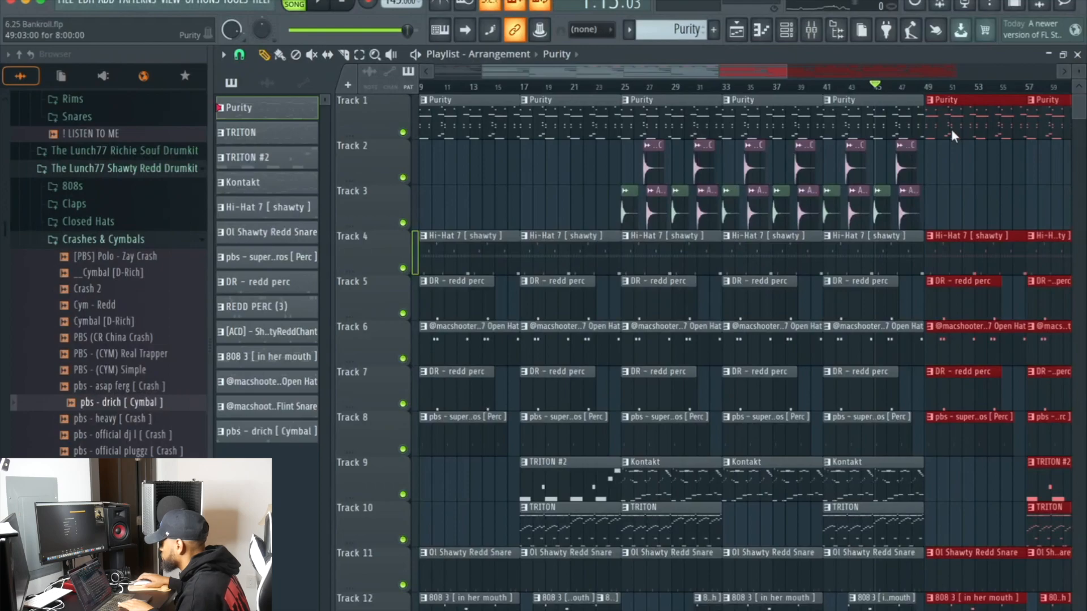
pyautogui.keyDown('ctrl'); pyautogui.scroll(4, 951, 129); pyautogui.keyUp('ctrl')
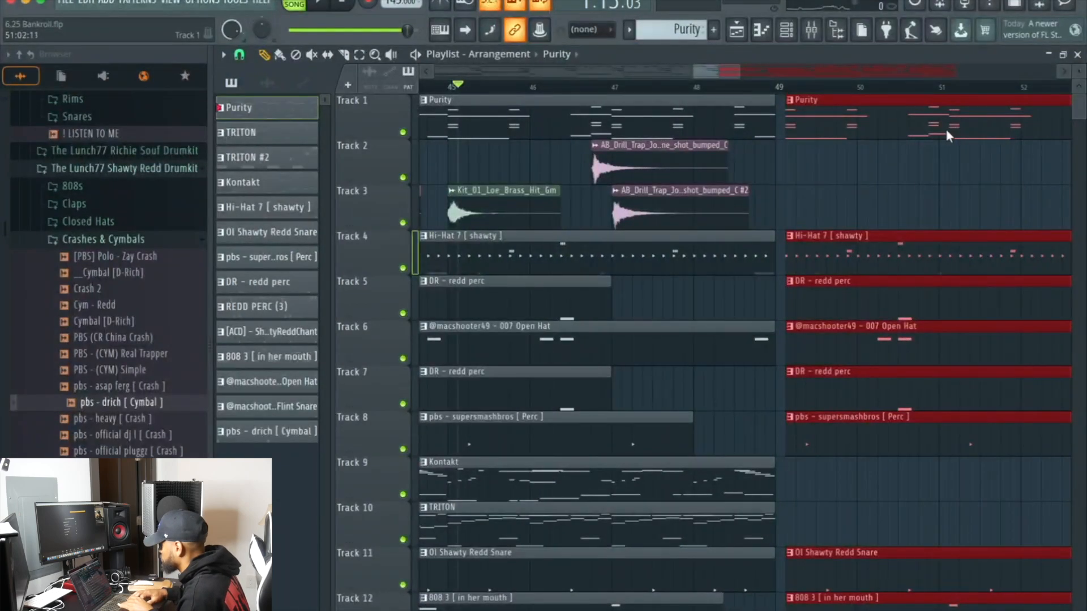
pyautogui.keyDown('ctrl'); pyautogui.scroll(-5, 944, 130); pyautogui.keyUp('ctrl')
pyautogui.keyDown('ctrl'); pyautogui.scroll(-4, 944, 130); pyautogui.keyUp('ctrl')
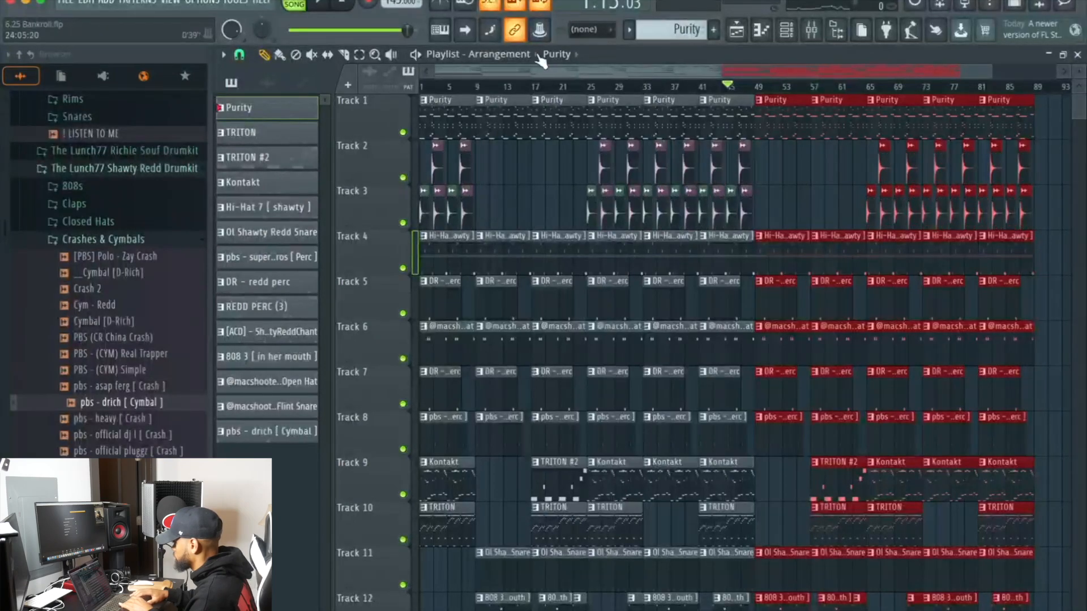
# Play the full arrangement from the beginning to review its sections
pyautogui.click(343, 3)
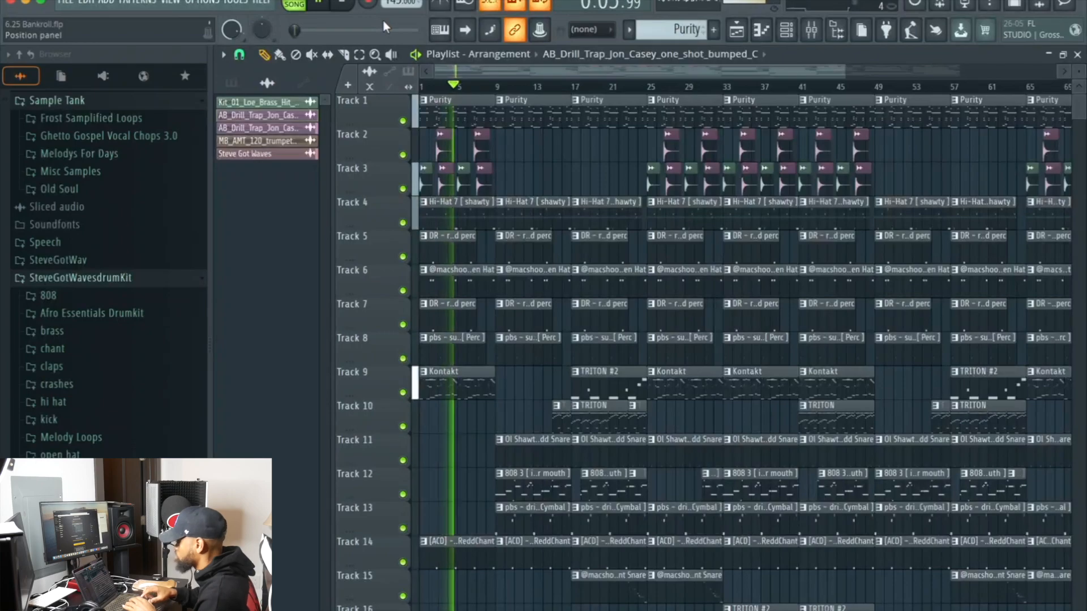
pyautogui.scroll(-1, 548, 177)
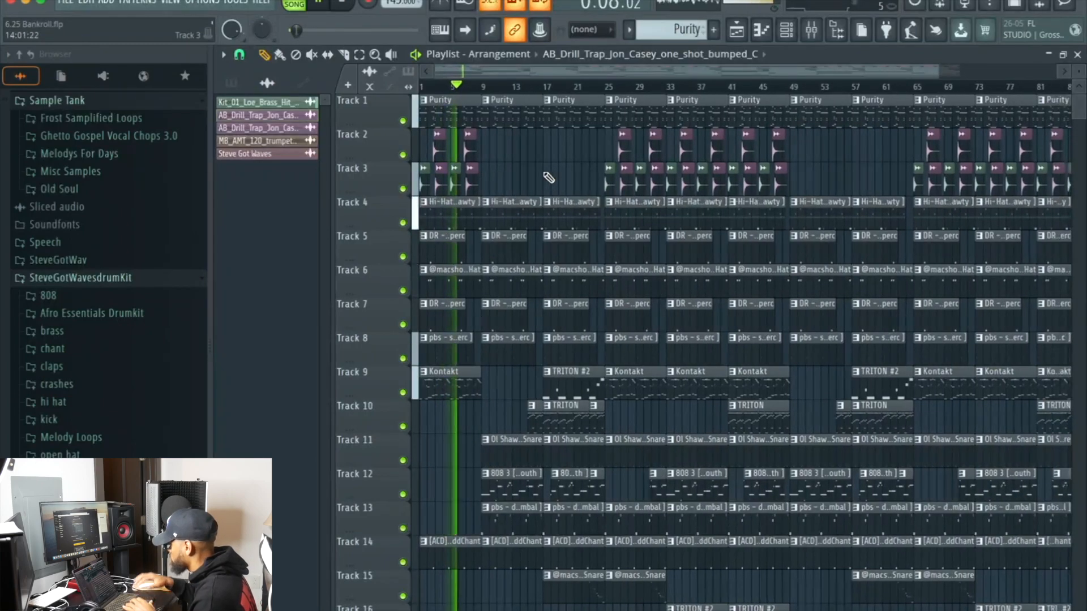